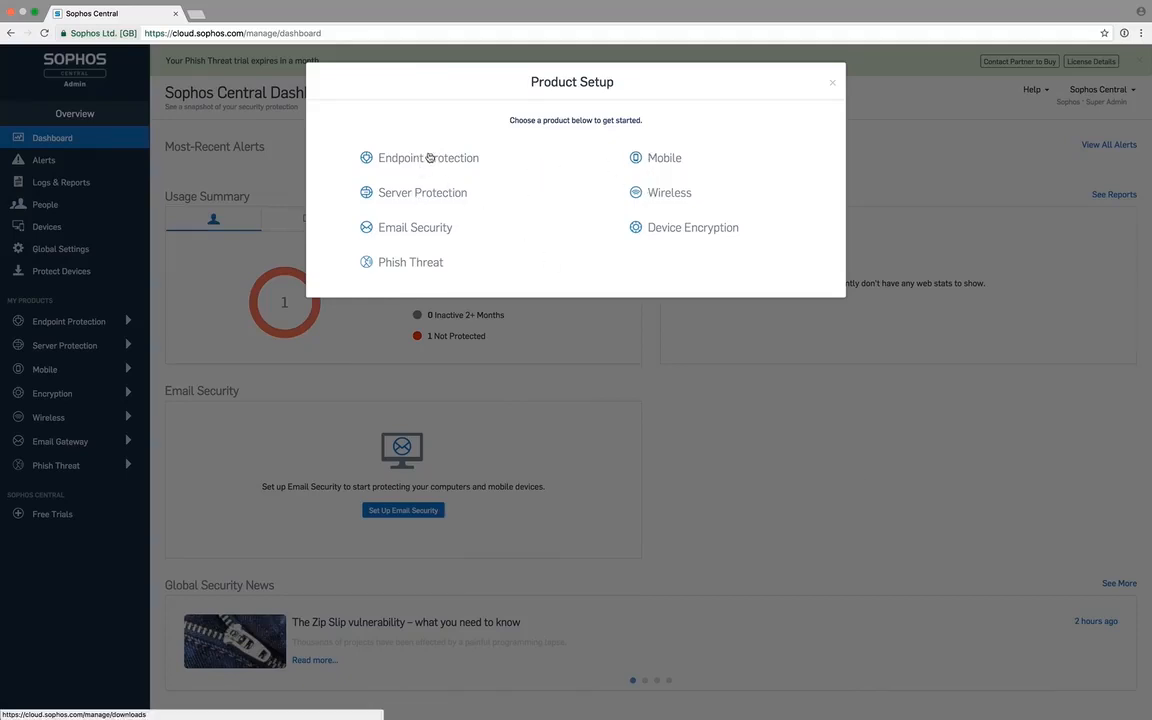
Dismiss the product setup prompt and open the settings of the base Threat Protection policy under Endpoint Protection.
click(832, 82)
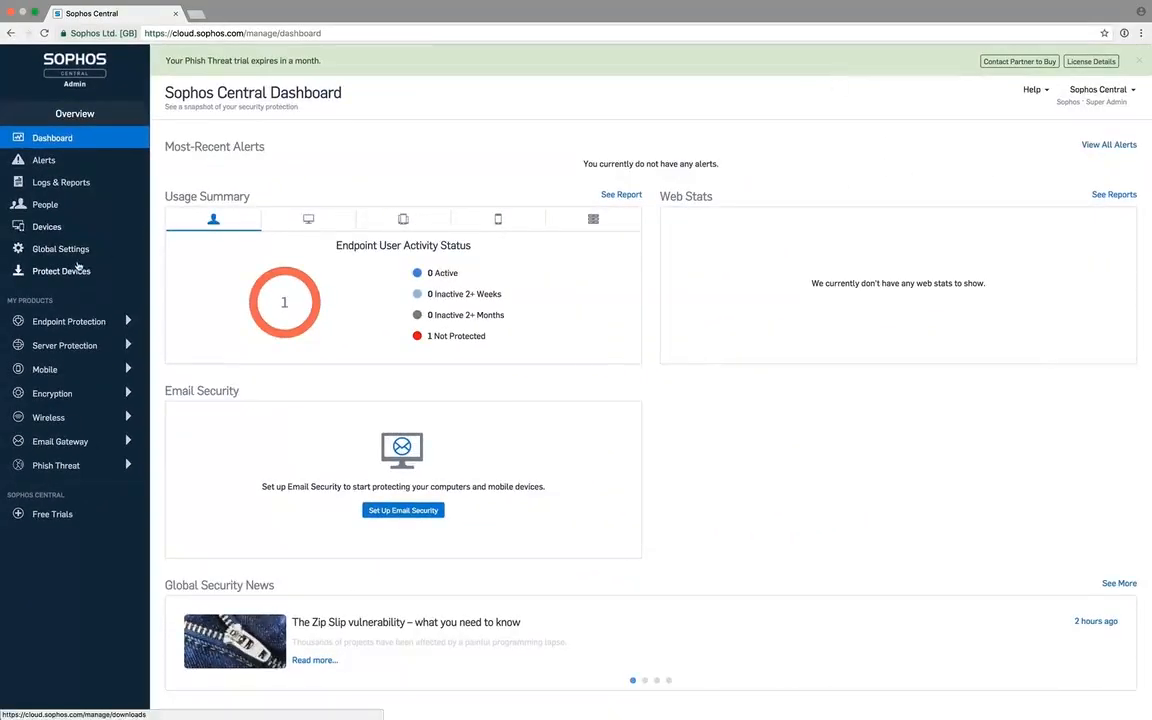
click(75, 321)
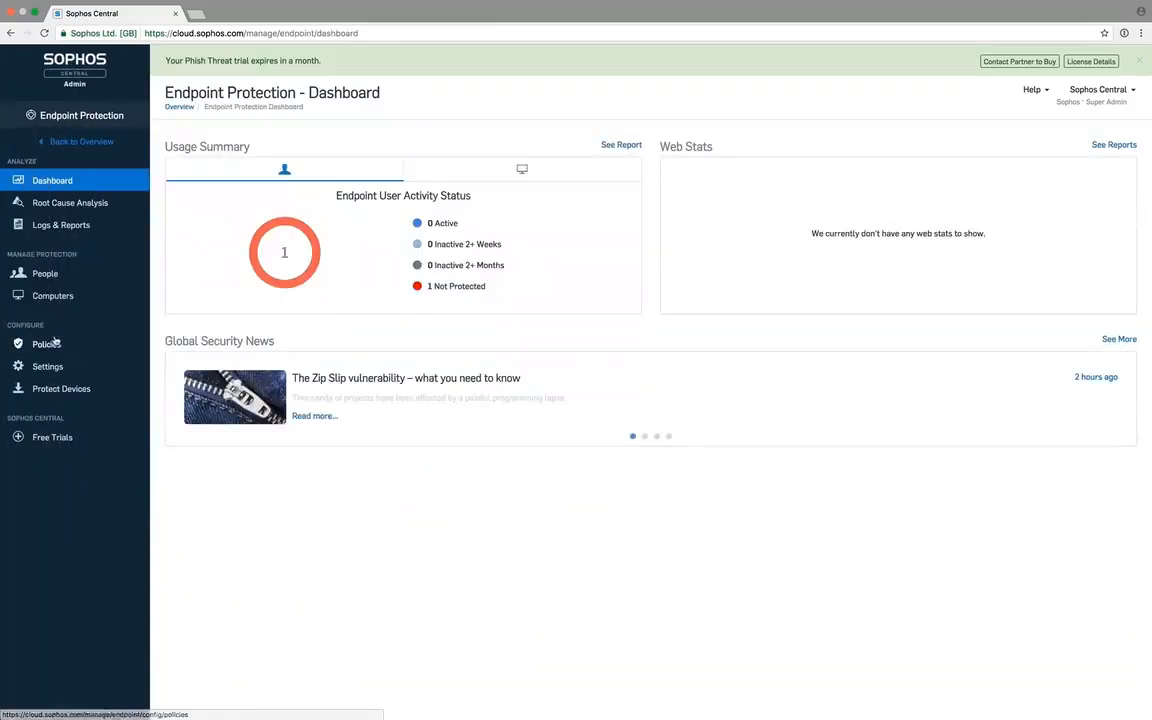
click(55, 345)
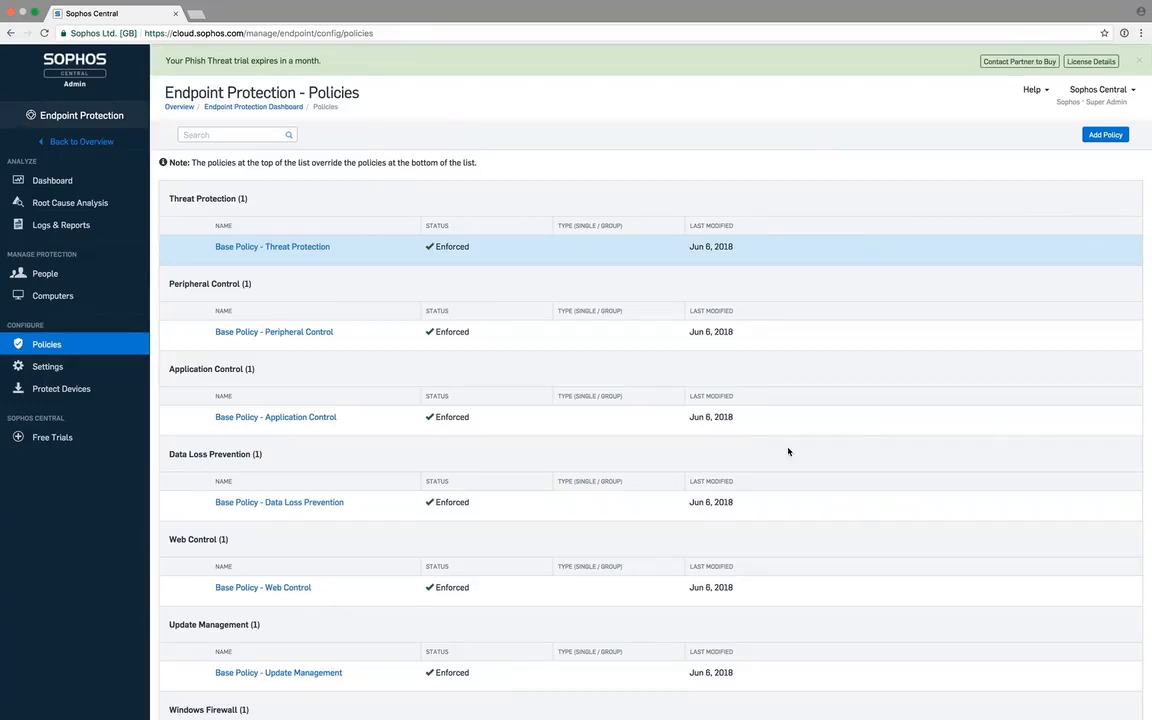
click(290, 246)
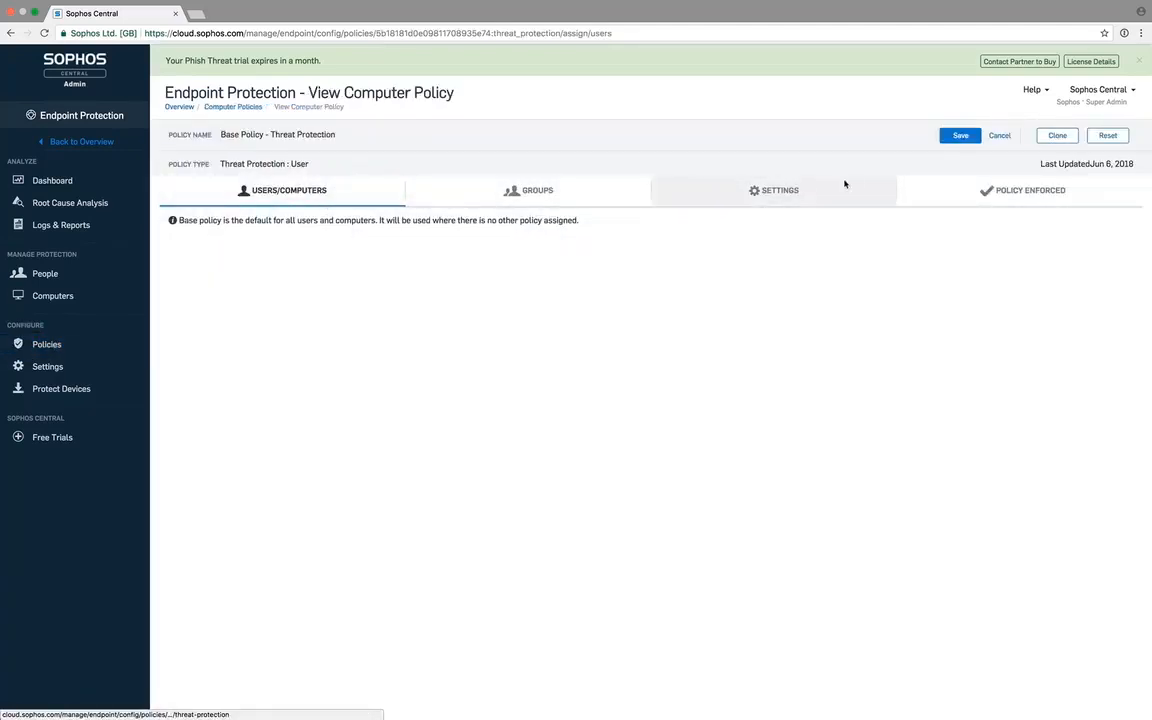
click(817, 192)
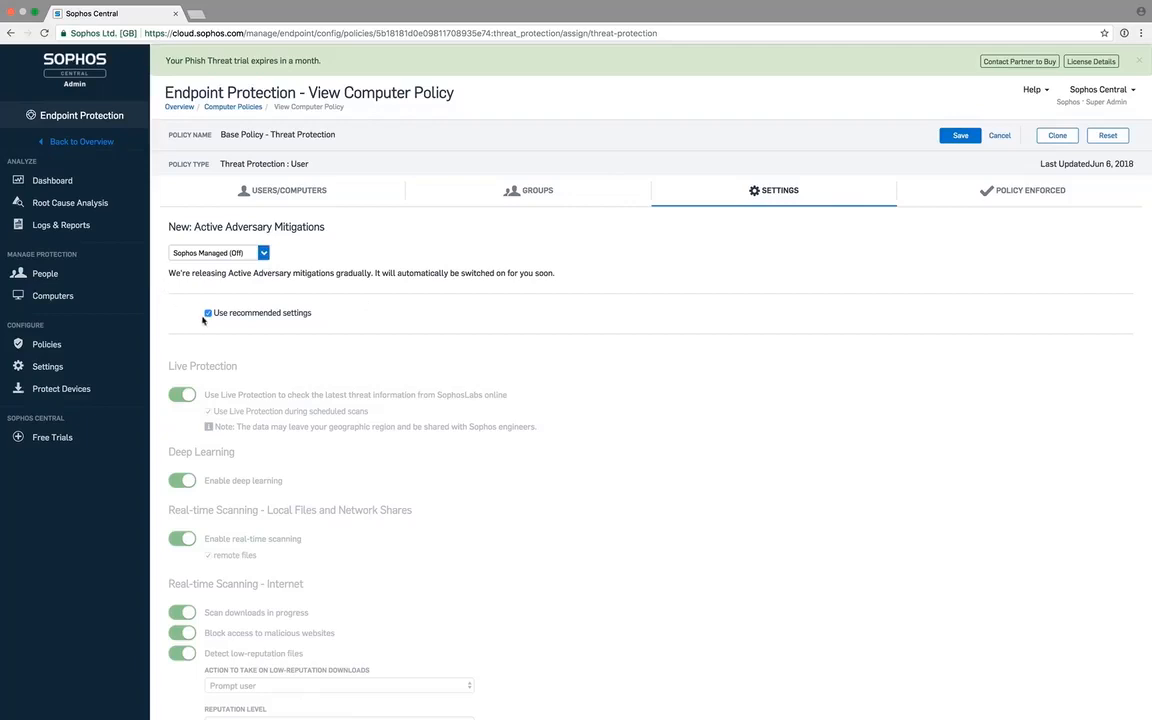
Set Active Adversary Mitigations to Custom and enable credential theft, APC violation, application verifier, privilege escalation and code cave prevention.
drag(203, 313, 320, 317)
click(320, 317)
click(215, 253)
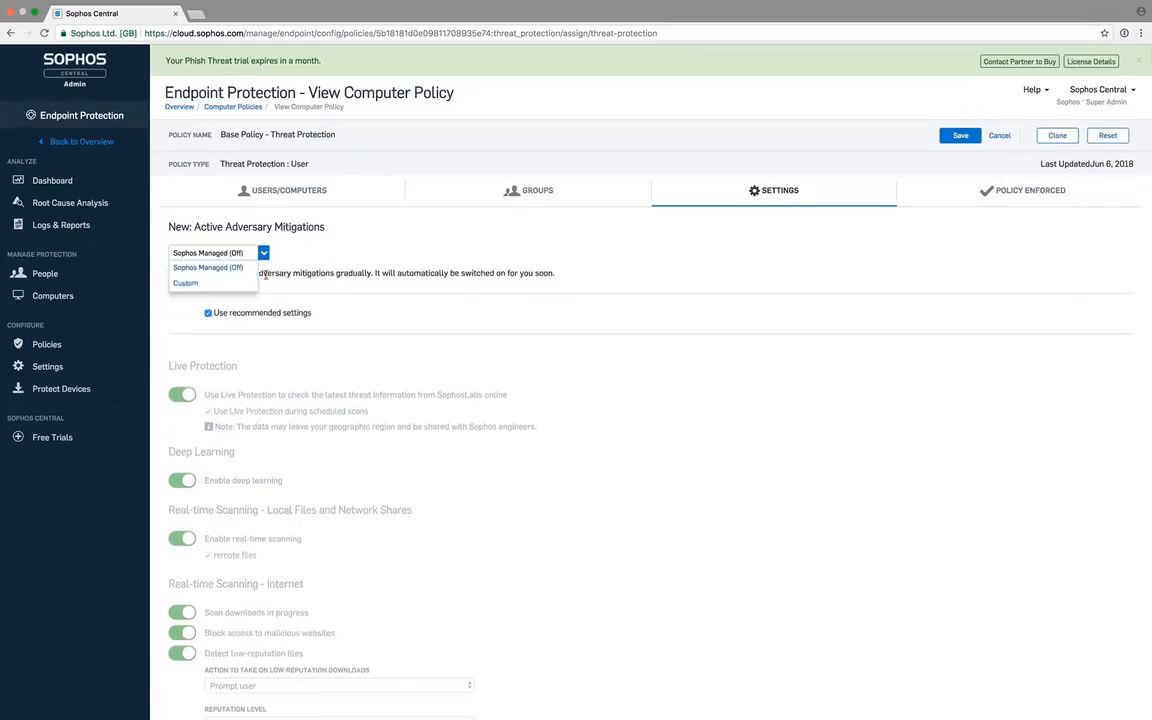
click(211, 286)
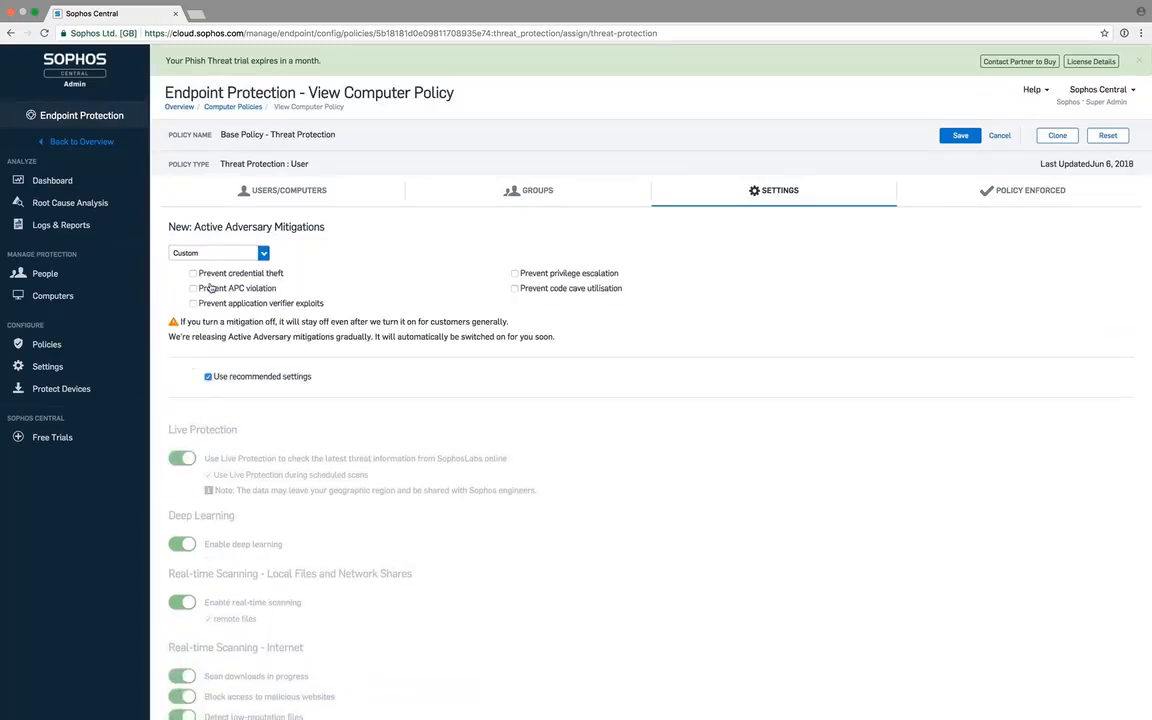
click(193, 273)
click(193, 288)
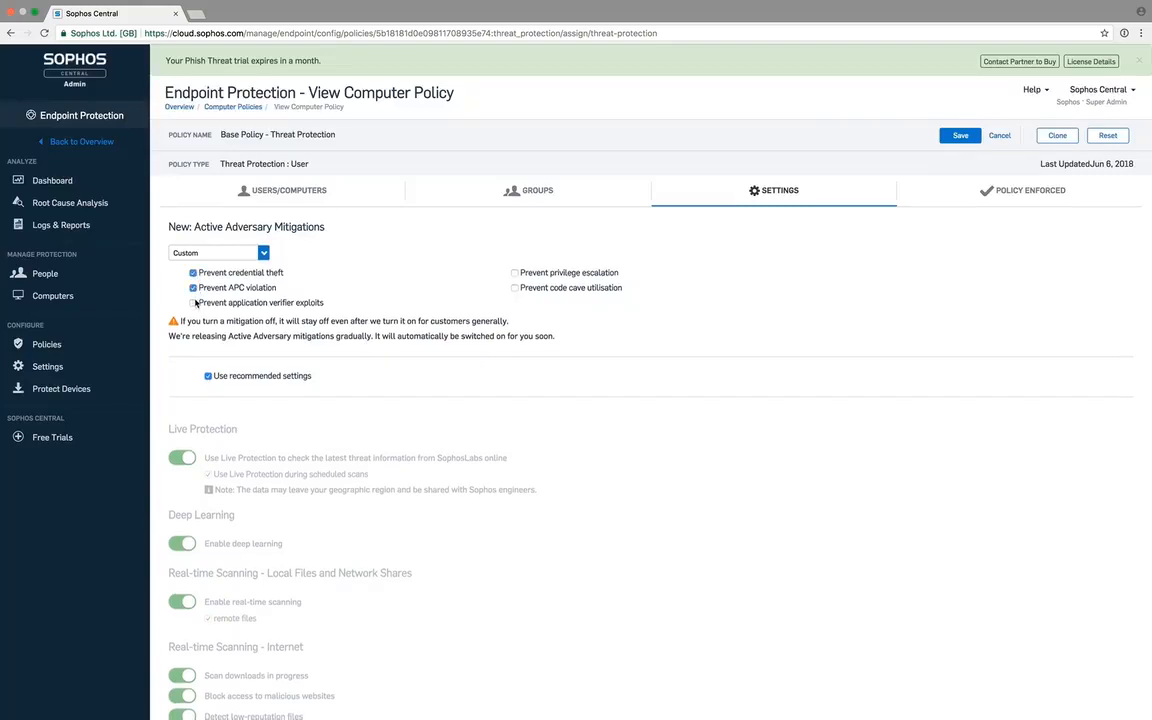
click(193, 302)
click(514, 272)
click(514, 288)
Turn off the recommended settings, review the scanning, remediation and runtime protection options, and turn the recommended settings back on.
click(208, 376)
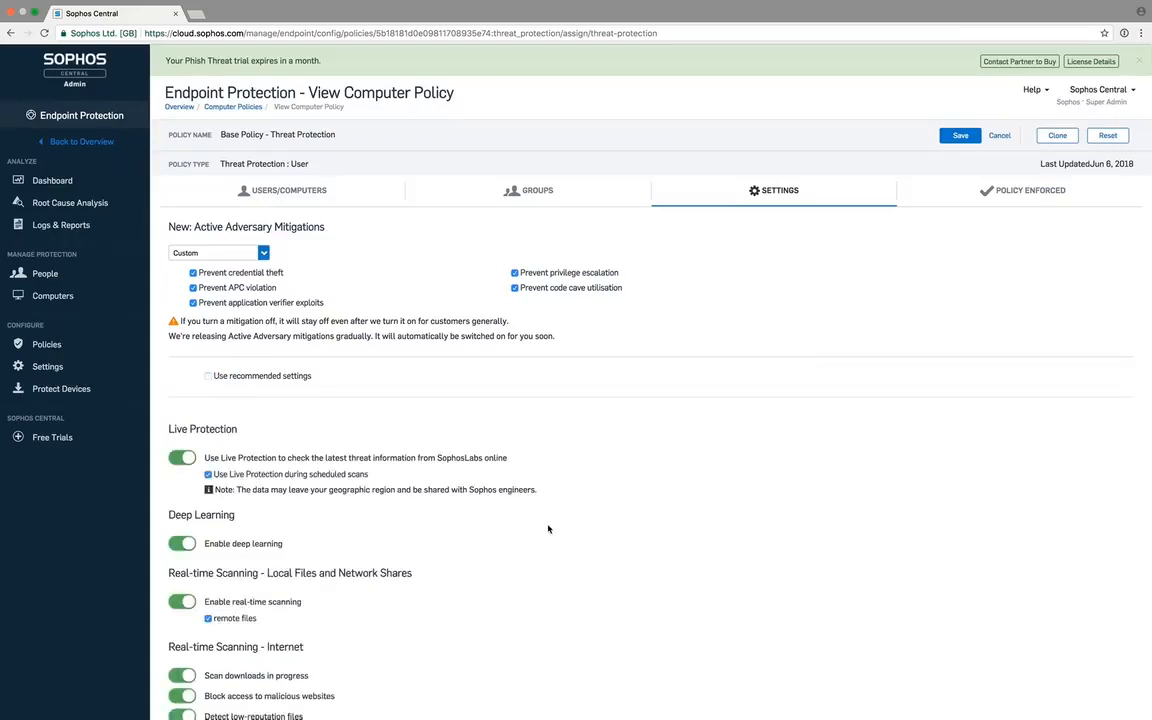
scroll(548, 529, down, 5)
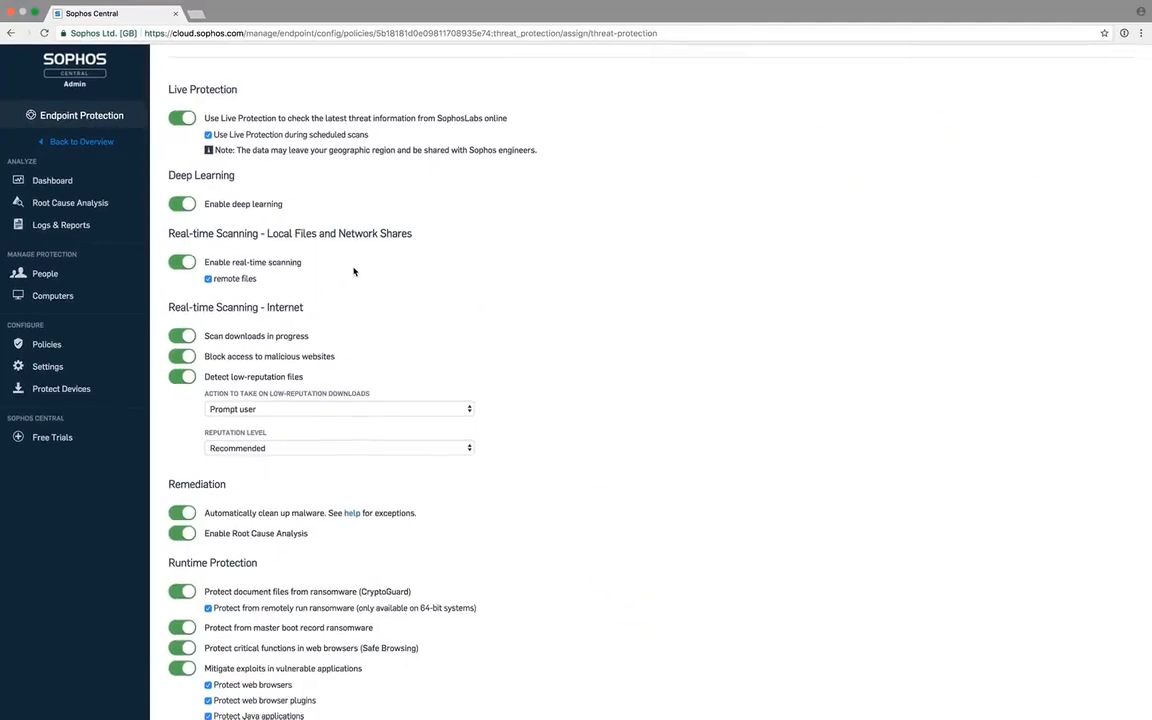
scroll(353, 271, down, 5)
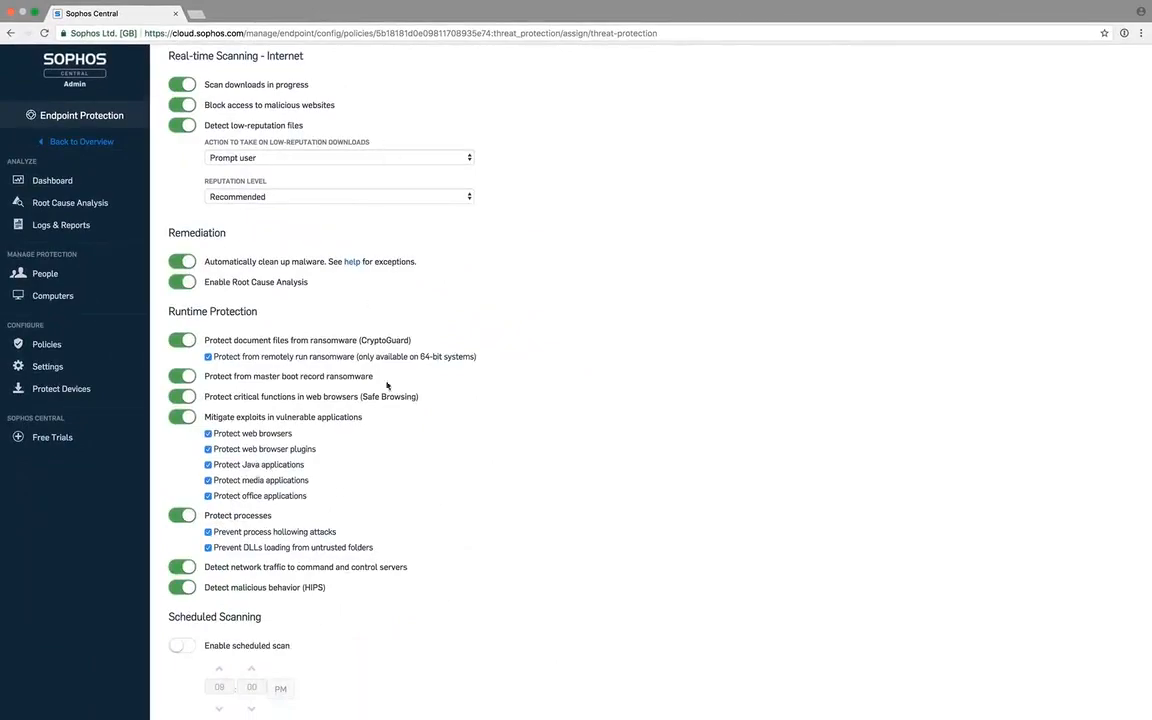
scroll(406, 452, down, 1)
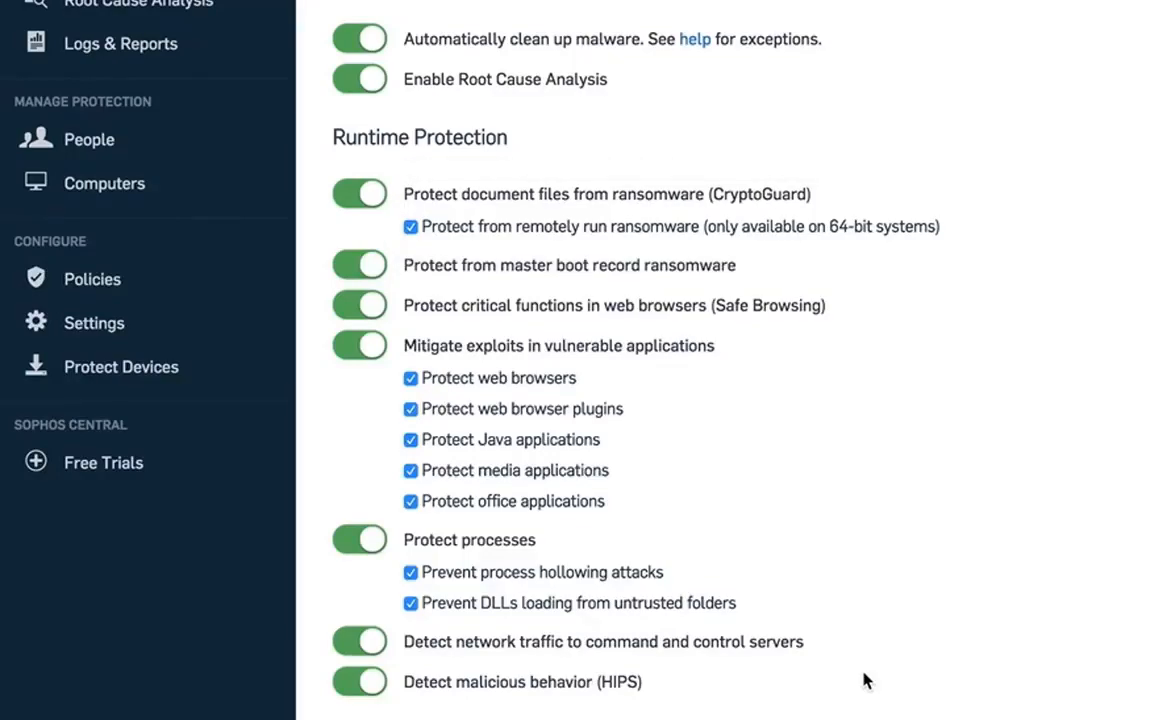
scroll(532, 433, down, 3)
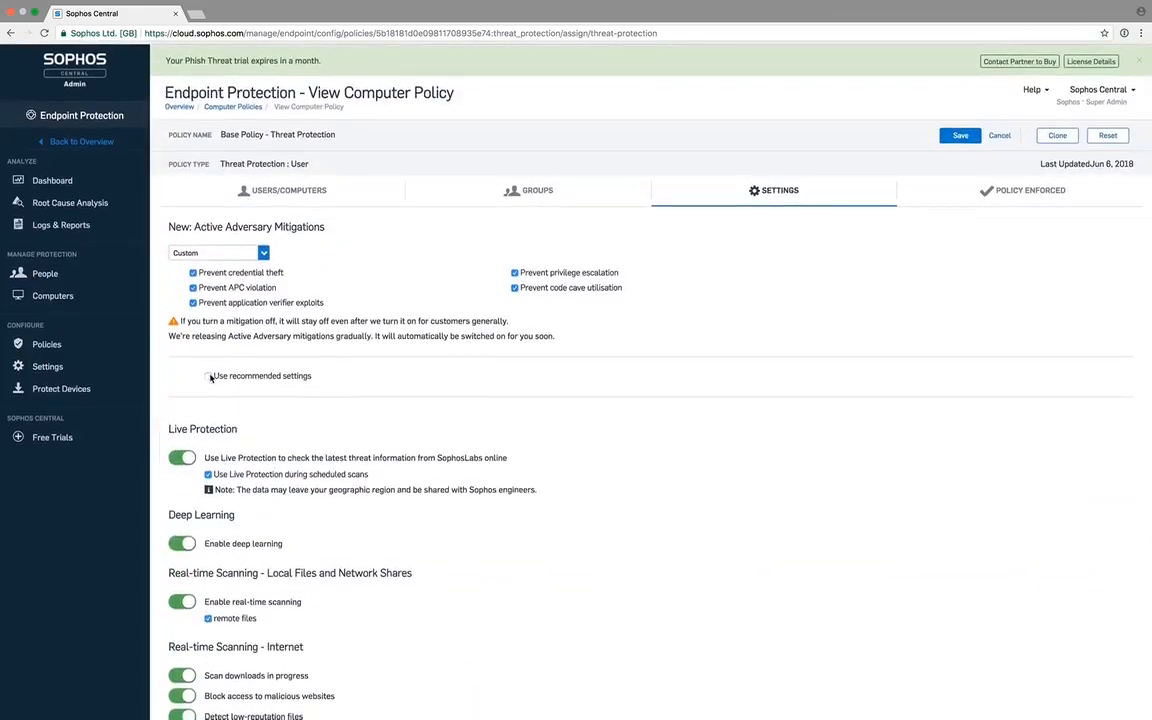
click(208, 376)
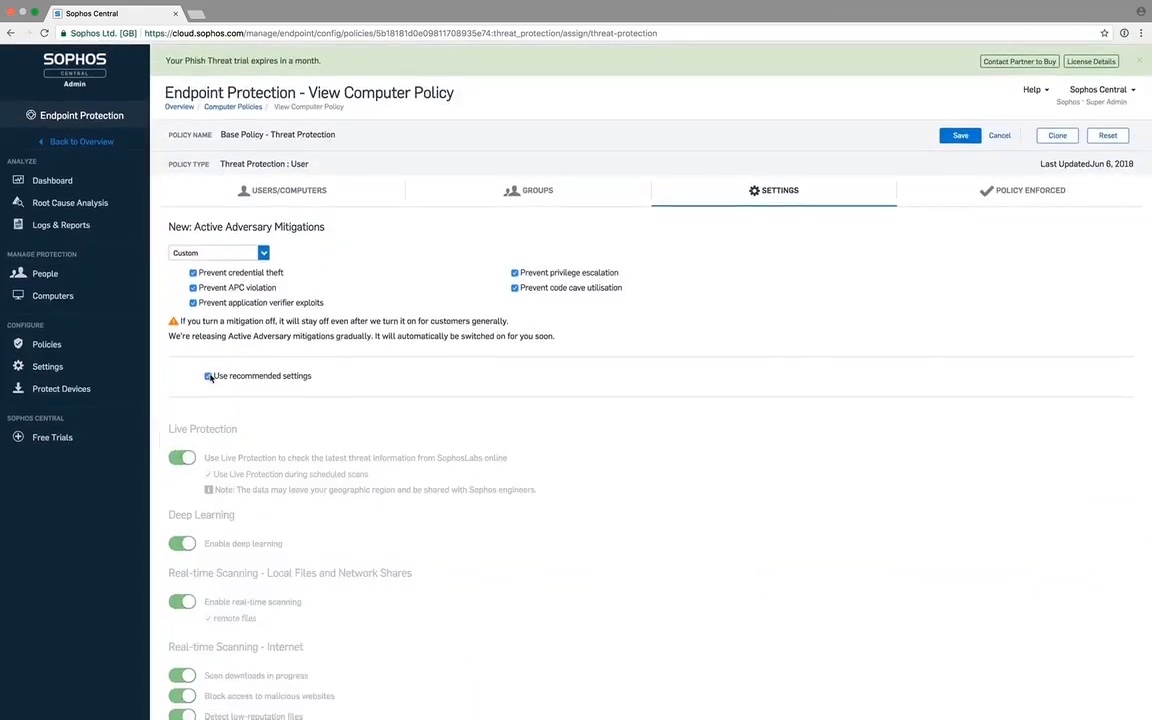
Save the Threat Protection policy and open the settings of the base Peripheral Control policy.
click(960, 135)
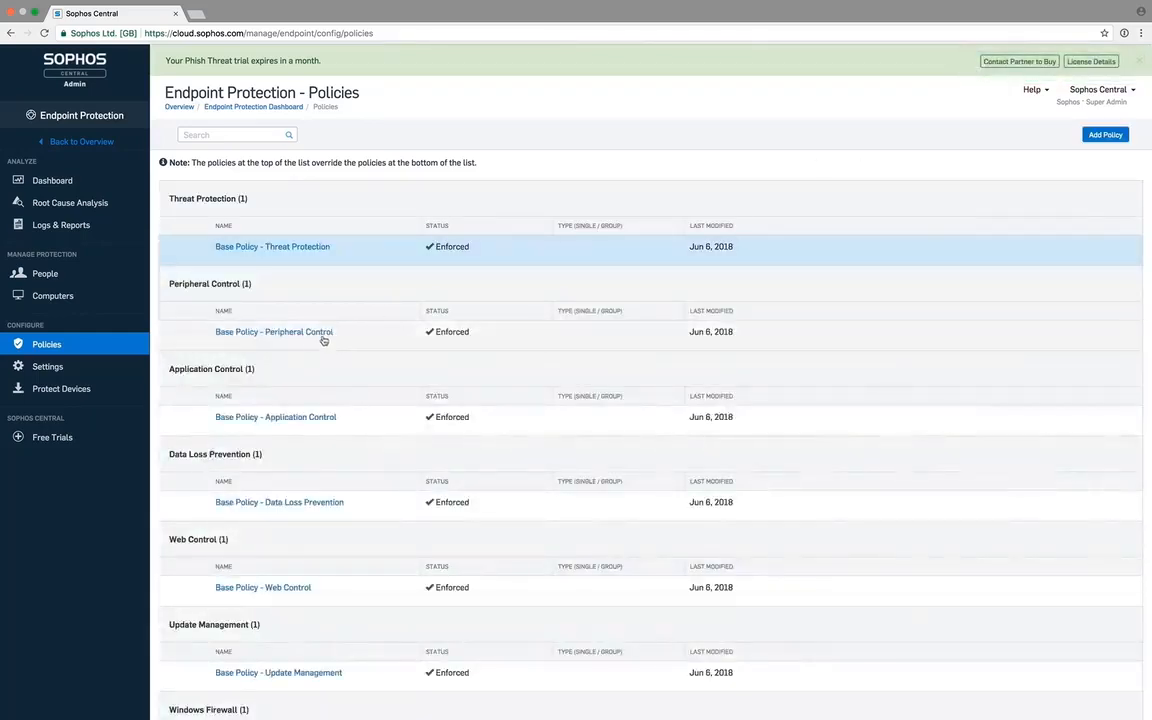
click(312, 337)
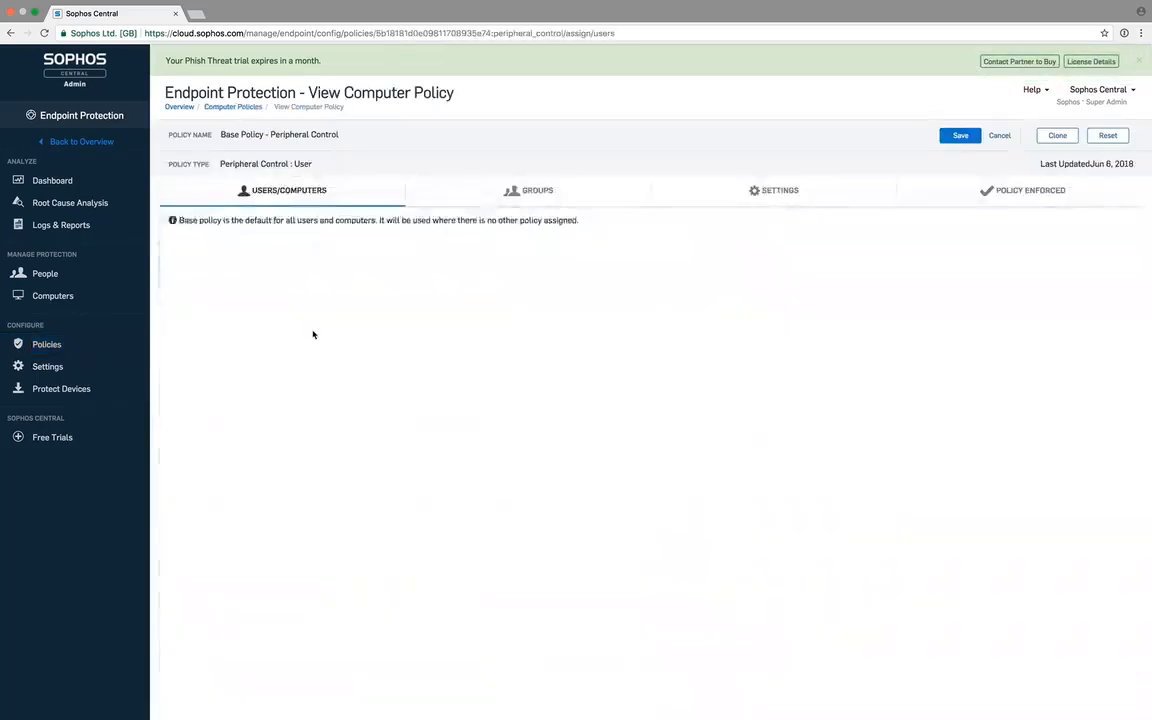
click(789, 189)
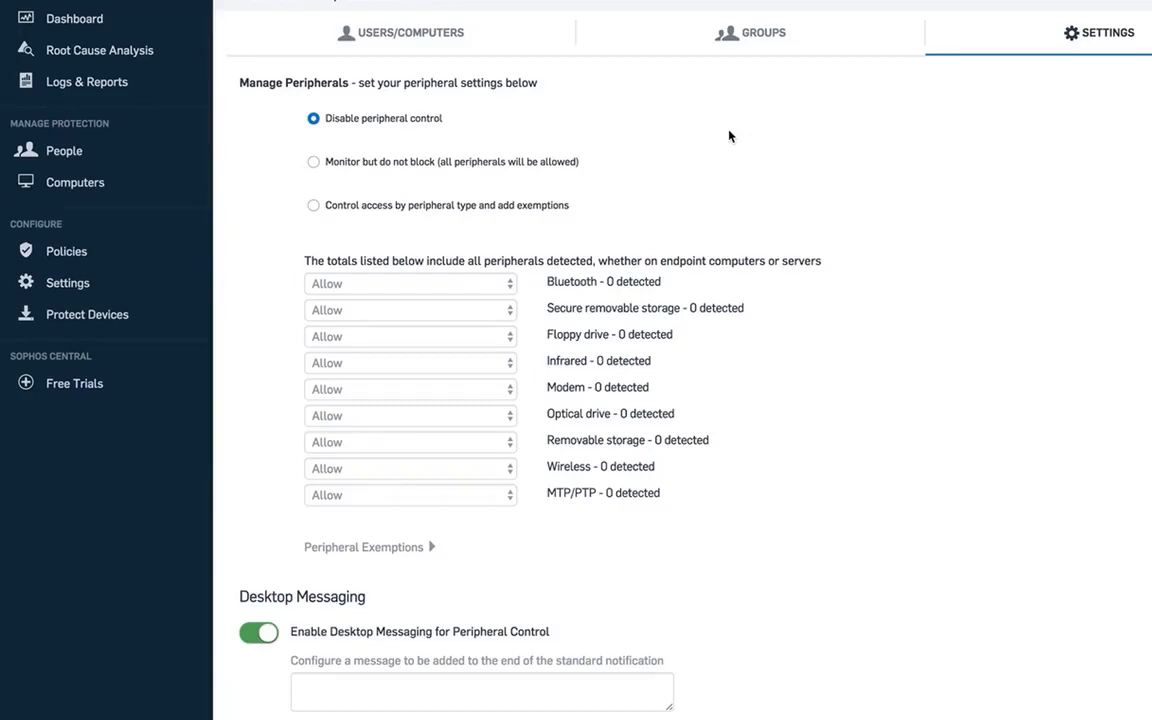
Set peripheral control to control access by peripheral type and view the access choices for secure removable storage and wireless.
click(568, 161)
click(459, 208)
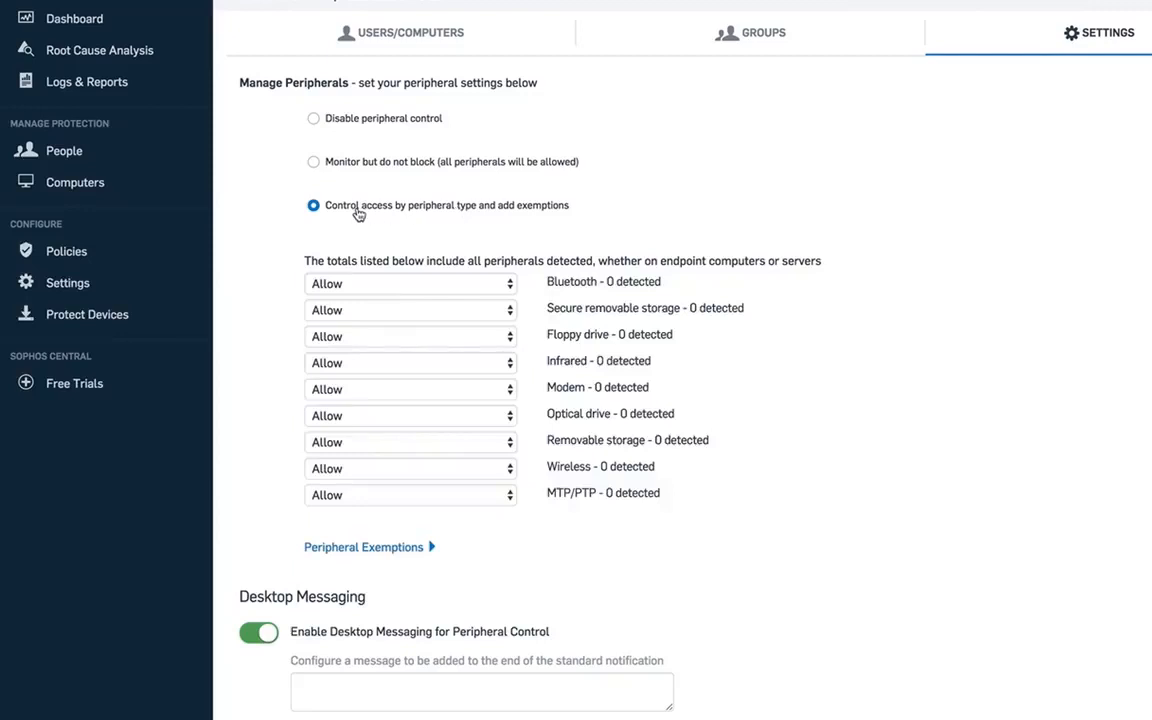
click(503, 311)
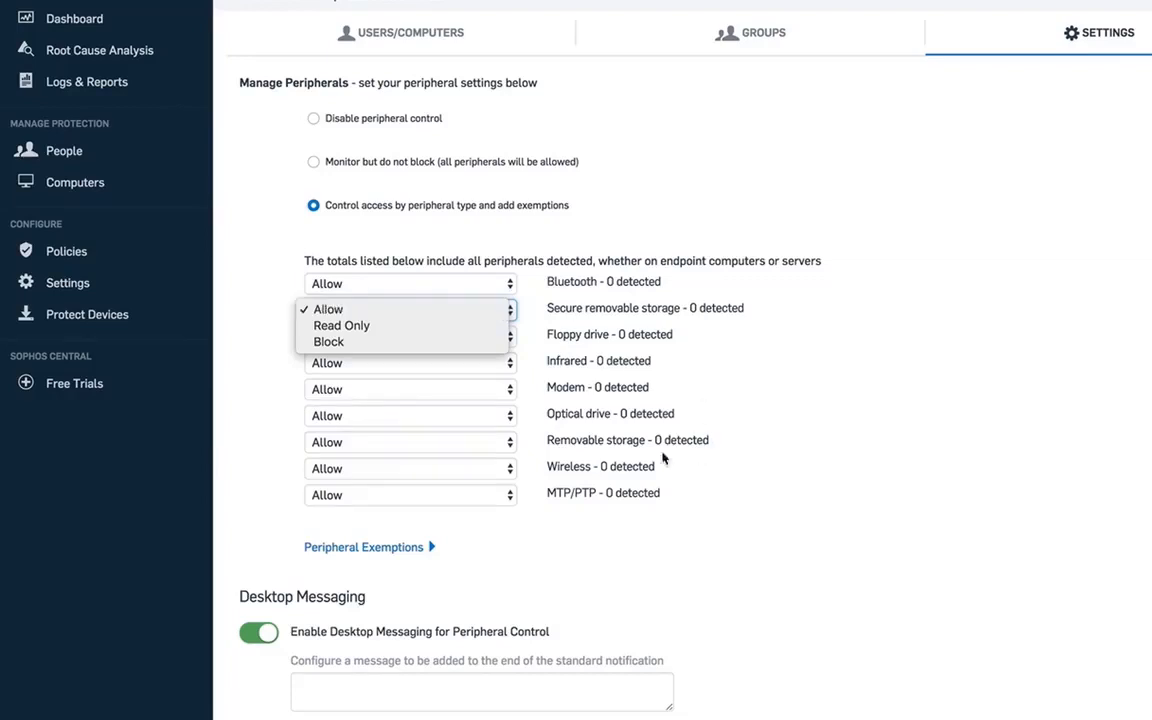
click(503, 468)
click(505, 469)
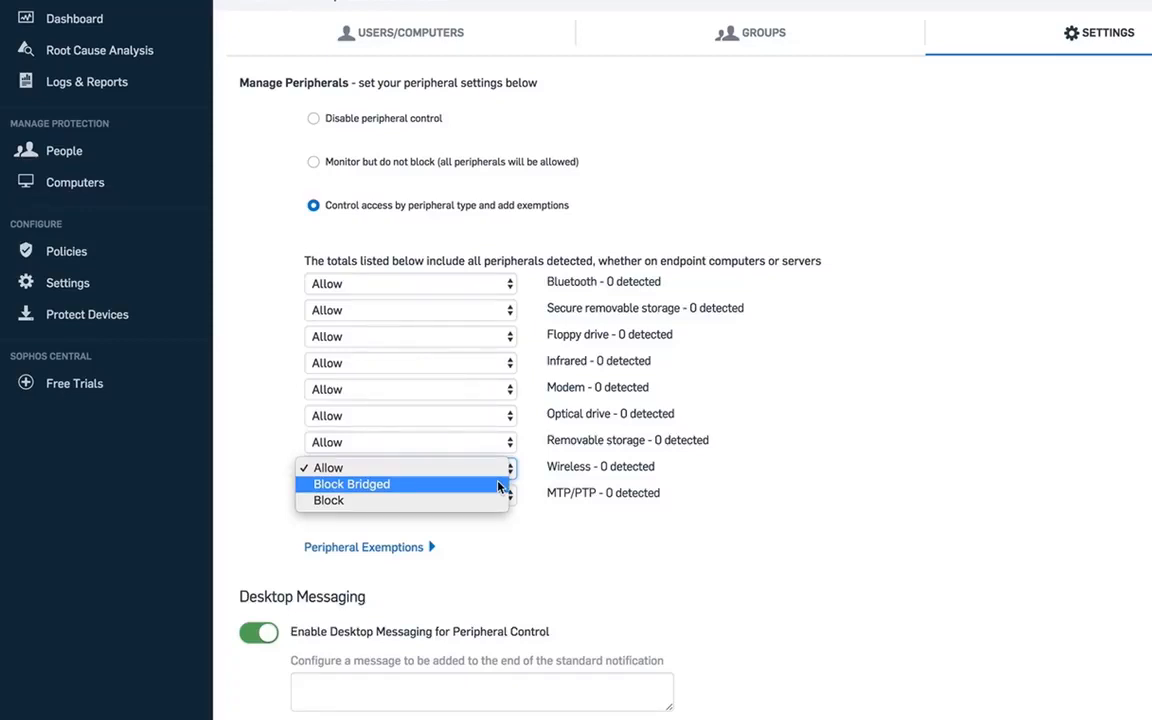
click(652, 500)
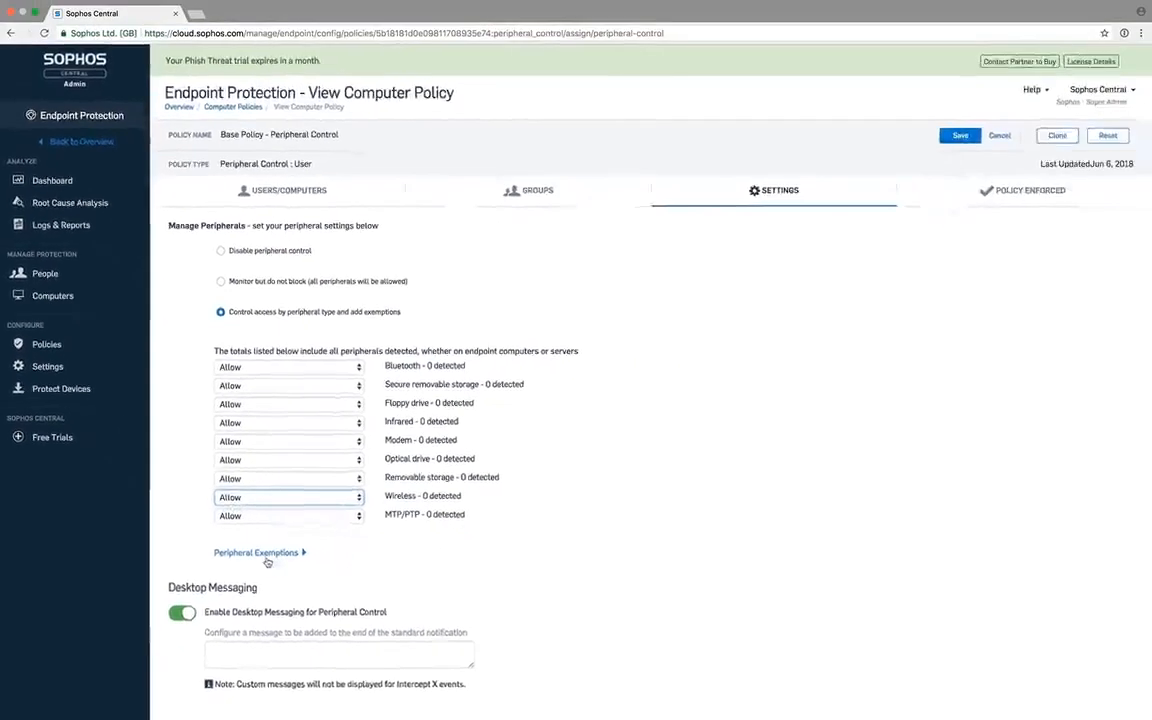
Expand the peripheral exemptions, view the peripheral types available for a new exemption, and cancel without adding one.
click(266, 558)
scroll(679, 340, down, 3)
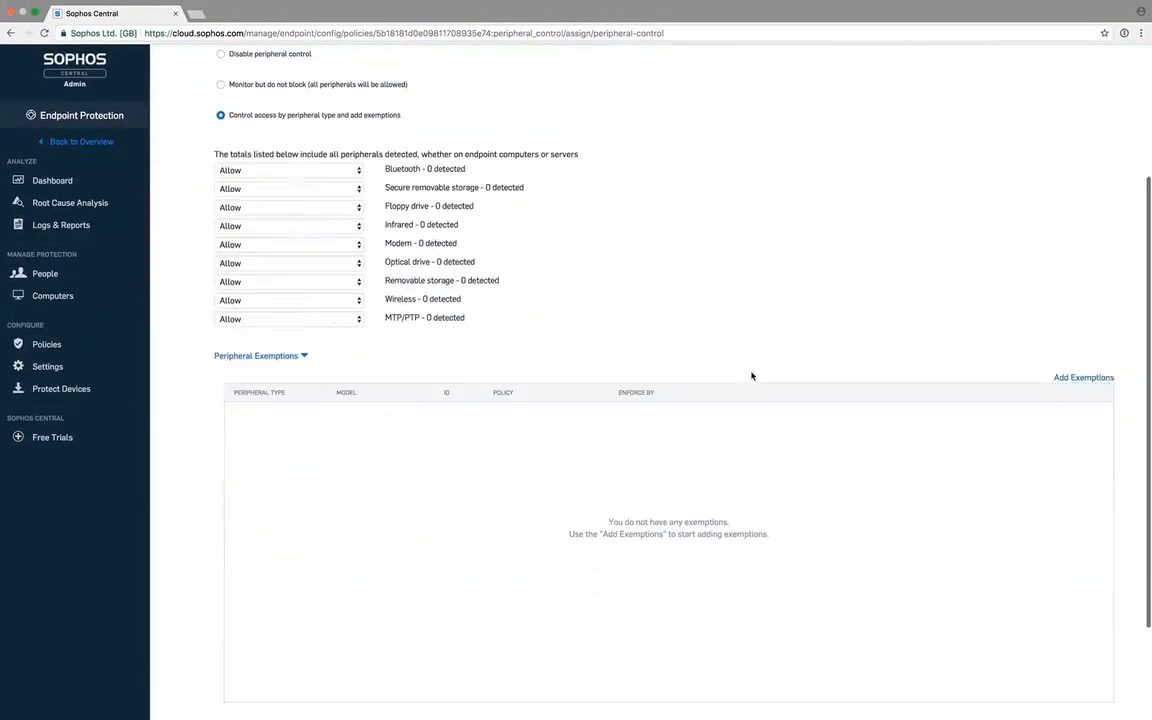
click(1062, 378)
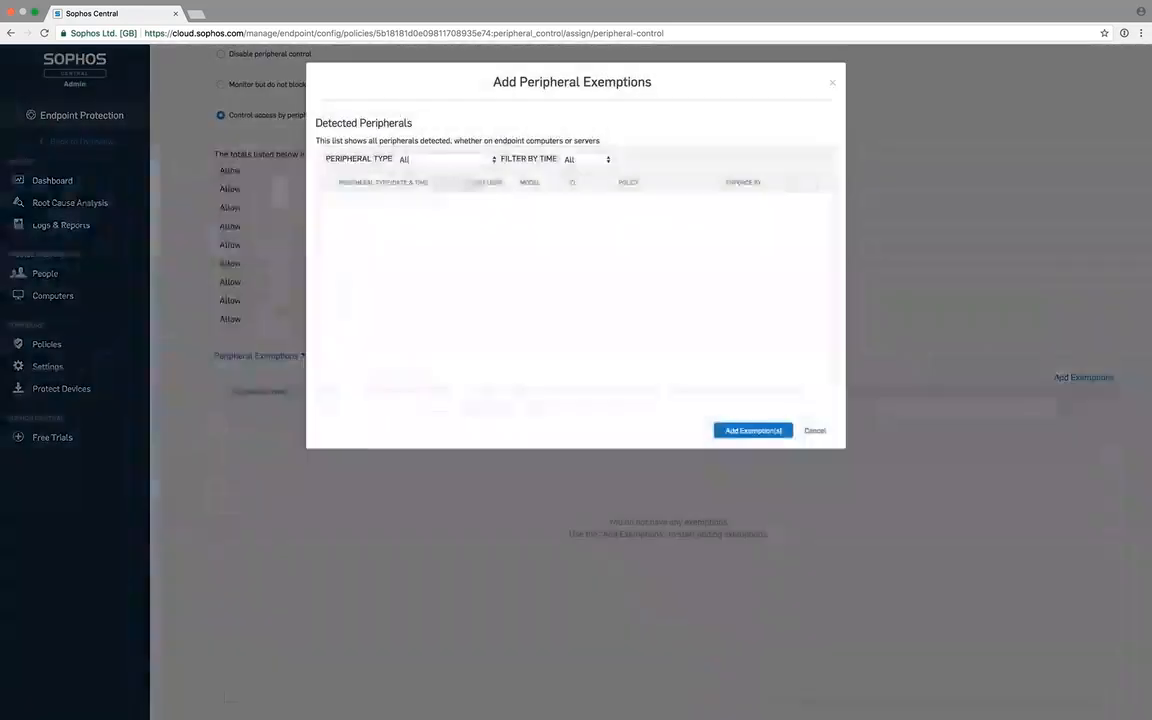
click(490, 163)
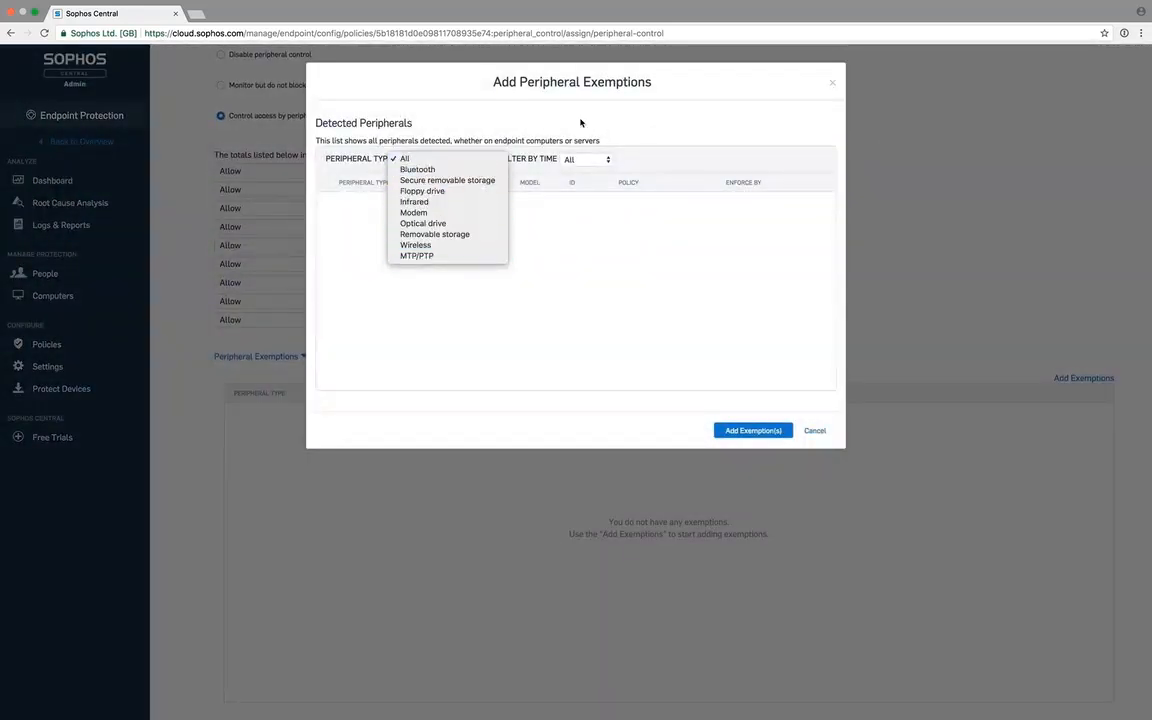
click(524, 111)
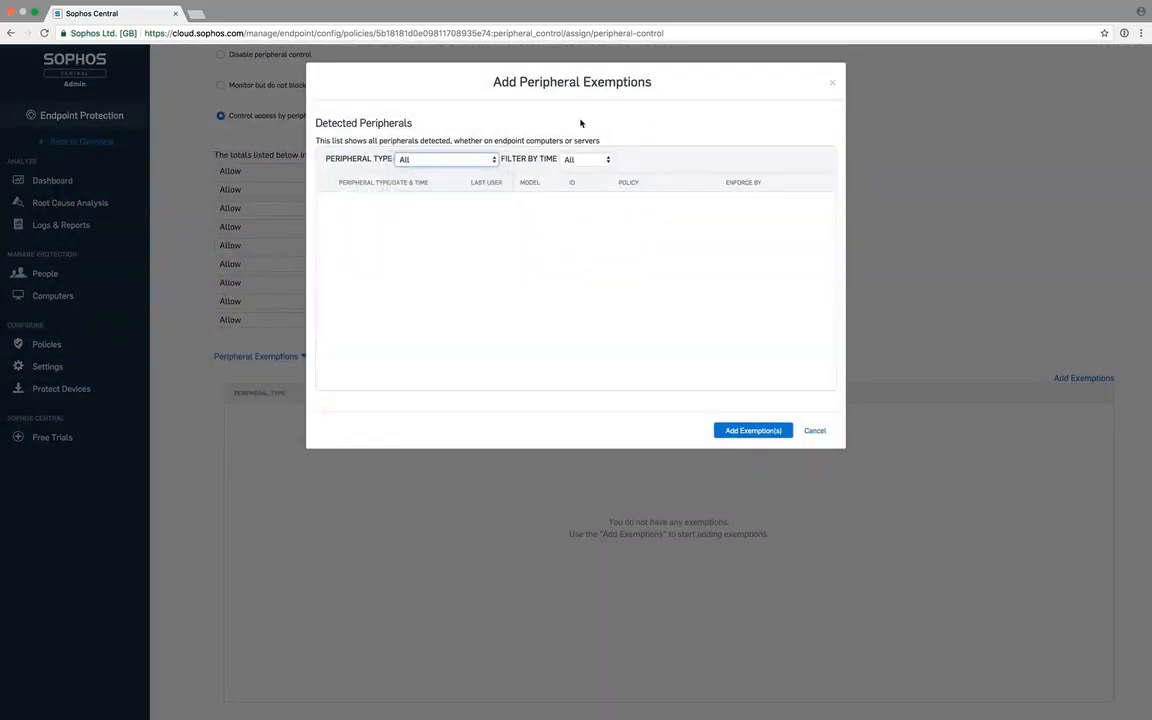
click(814, 432)
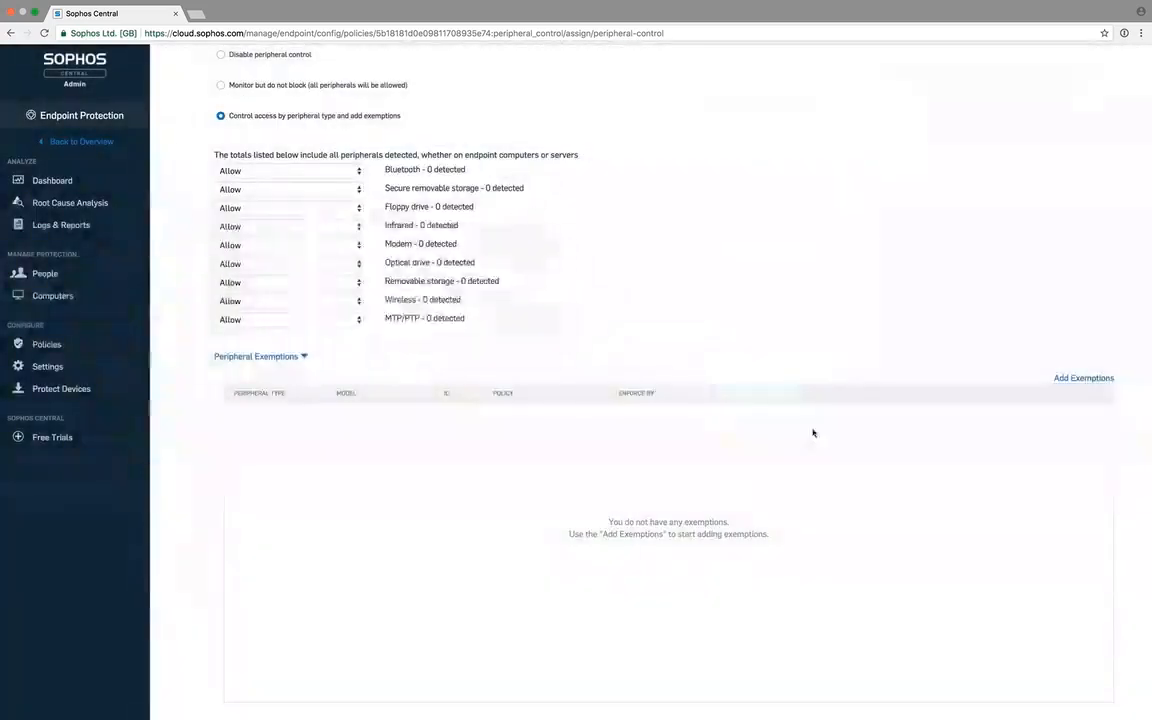
In the base Application Control policy, enable detection of controlled applications on user access and during scheduled and on-demand scans.
click(52, 344)
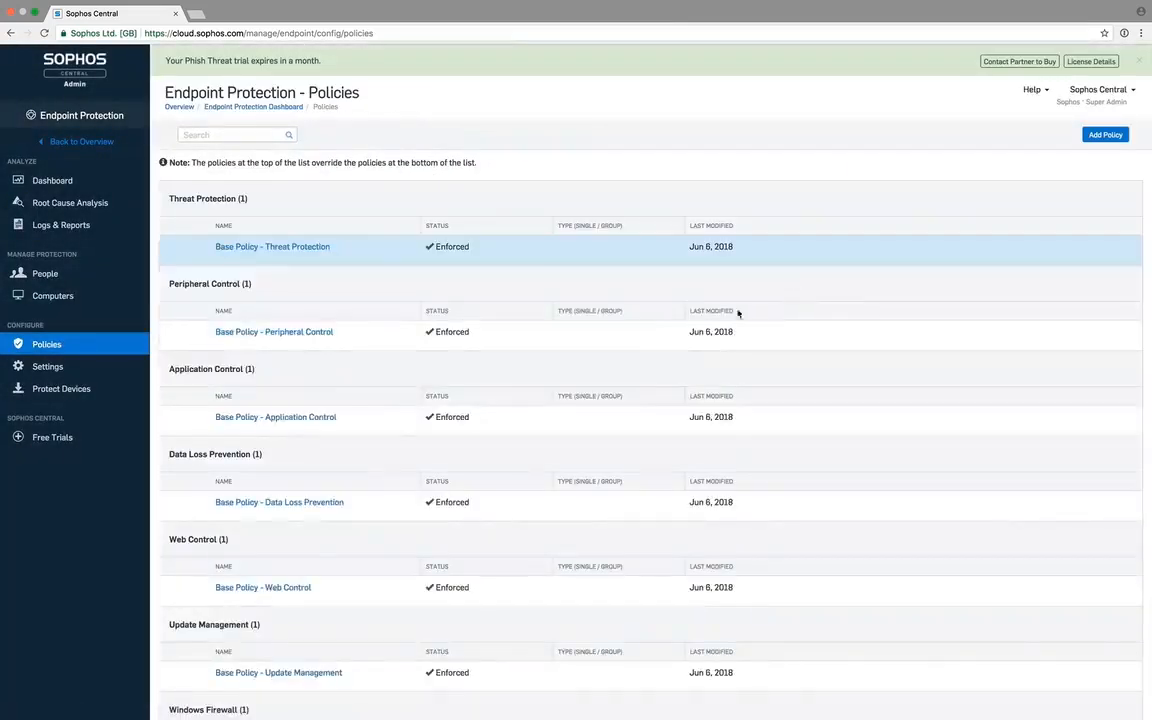
click(257, 418)
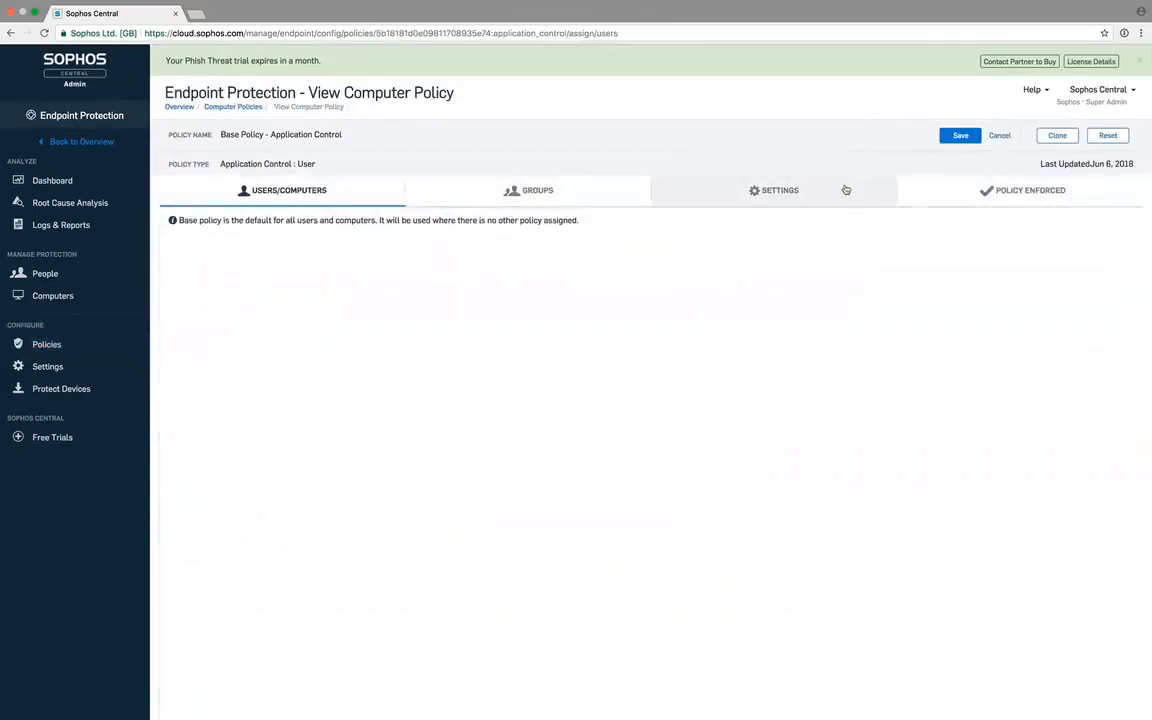
click(843, 190)
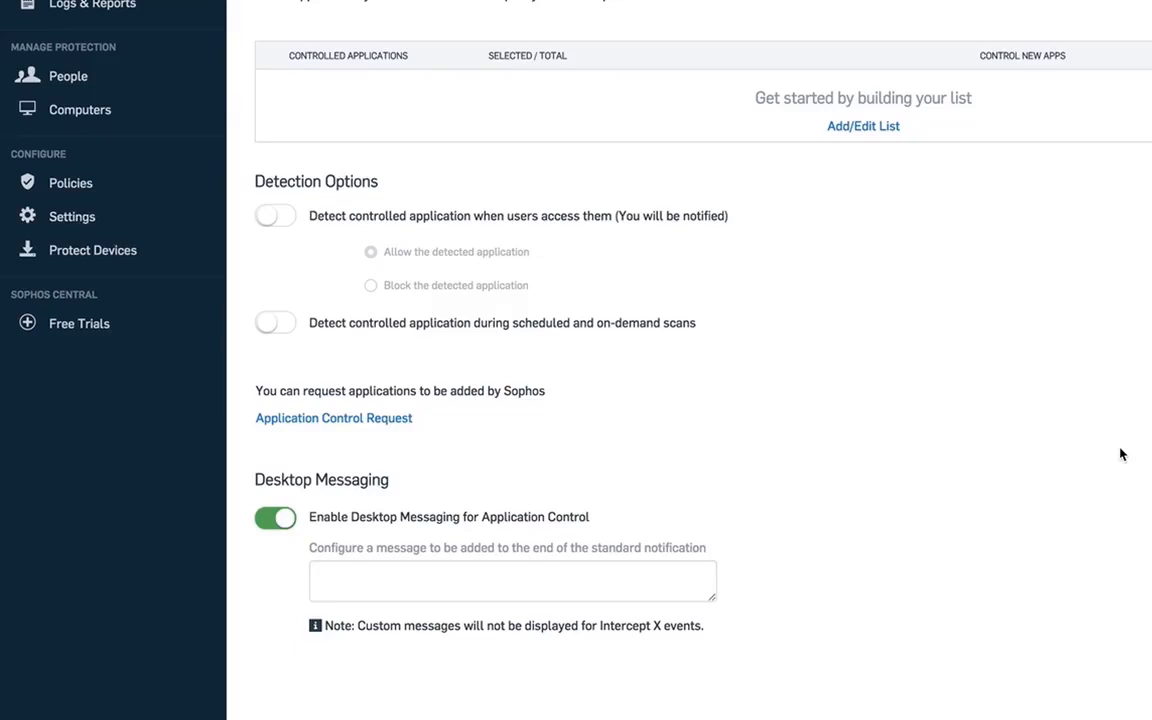
click(278, 219)
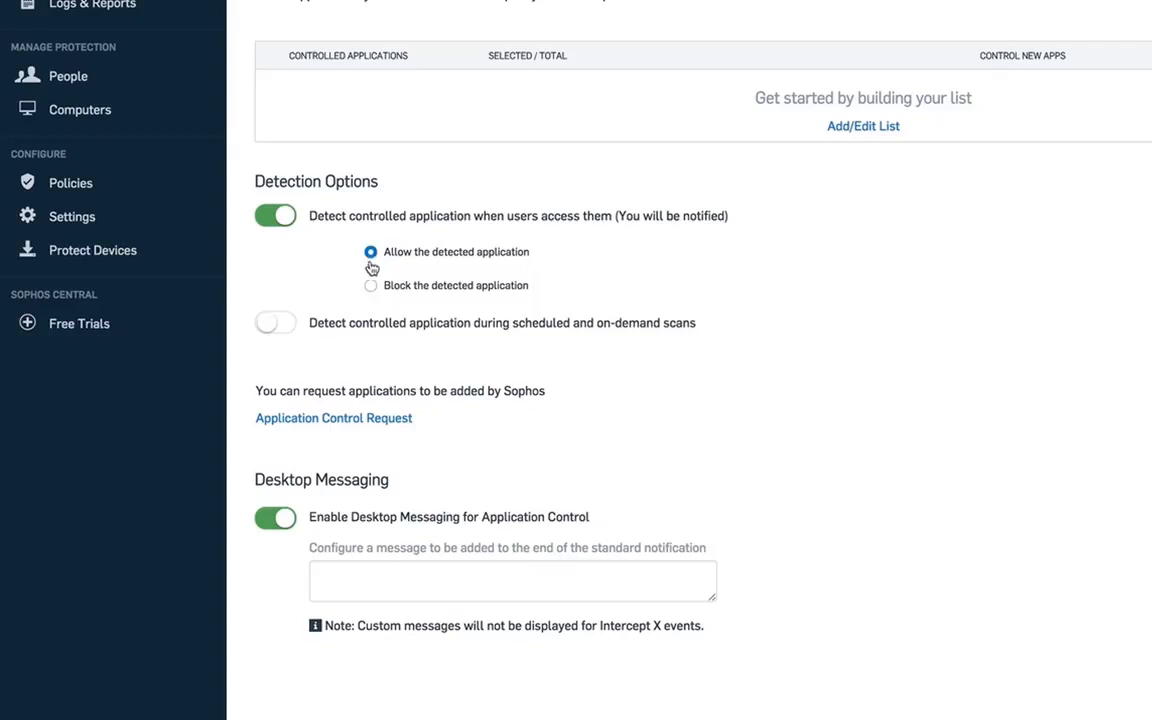
click(272, 325)
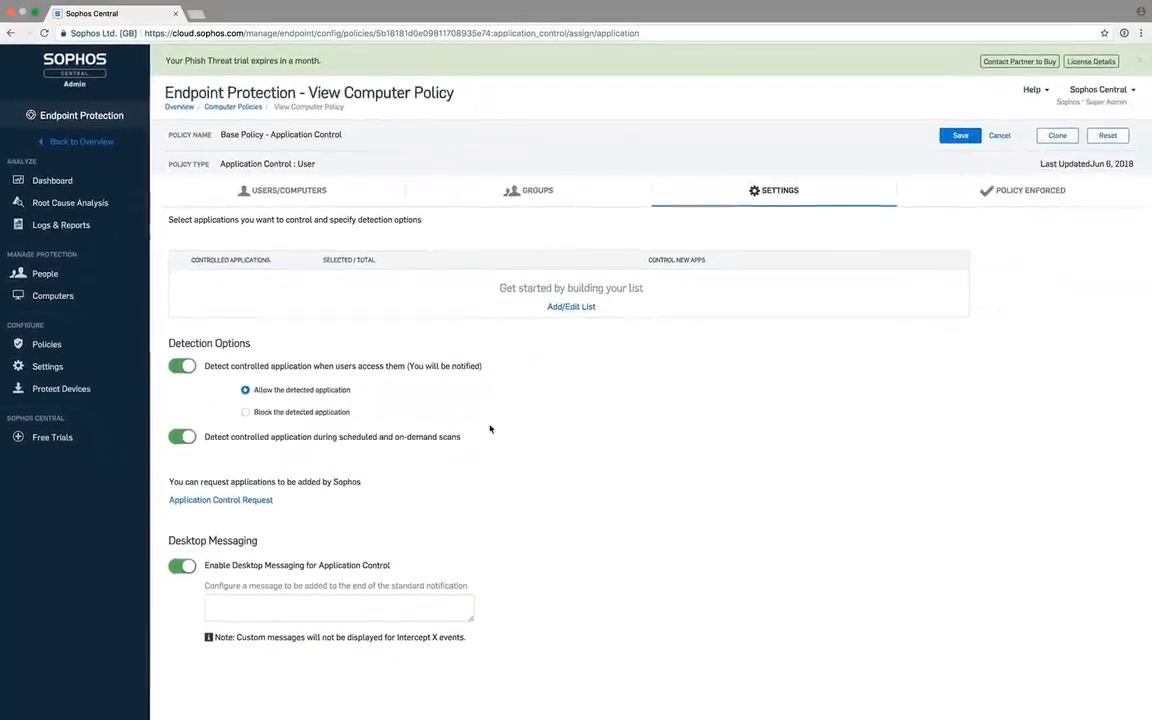
Open the controlled application list and select Adobe Reader 6 to 9, Adobe Reader X, and Adobe Reader and Acrobat Manager under Document viewer.
click(574, 308)
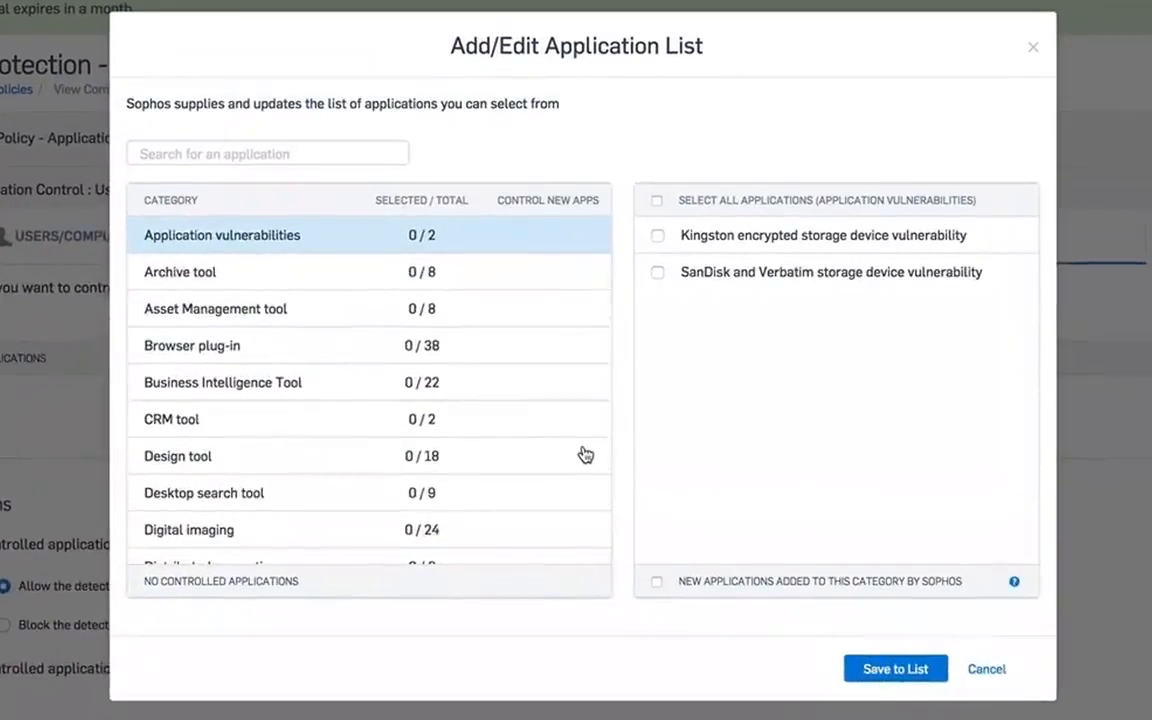
scroll(583, 418, down, 3)
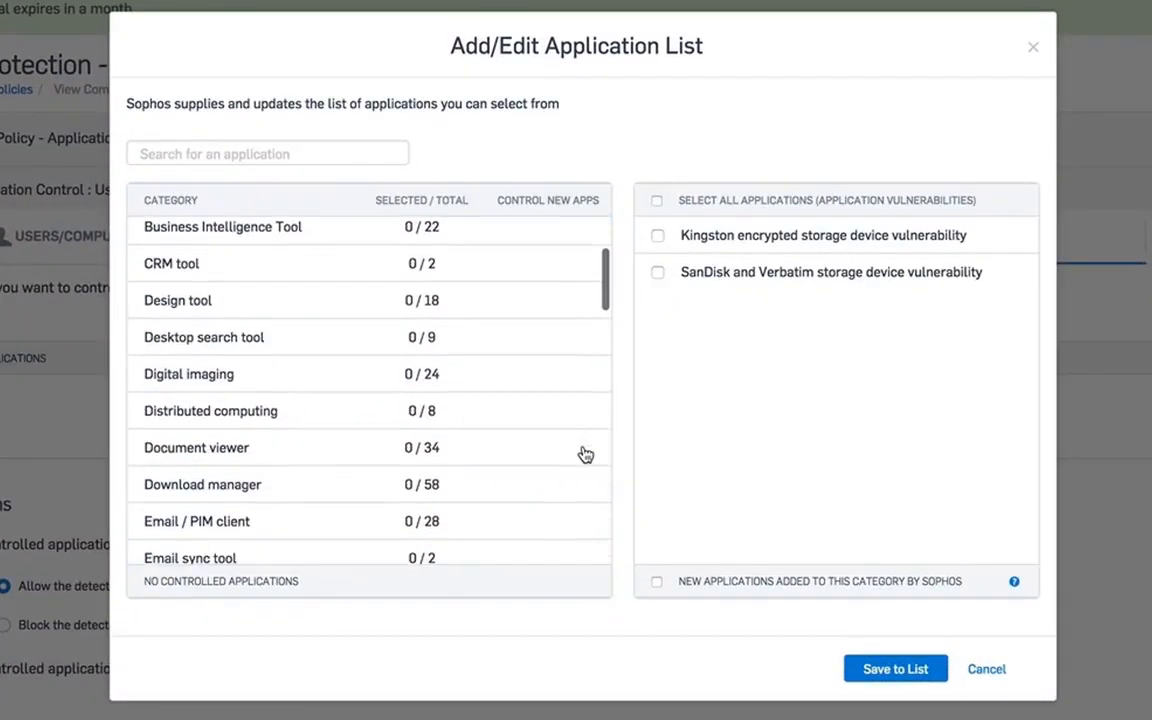
click(298, 457)
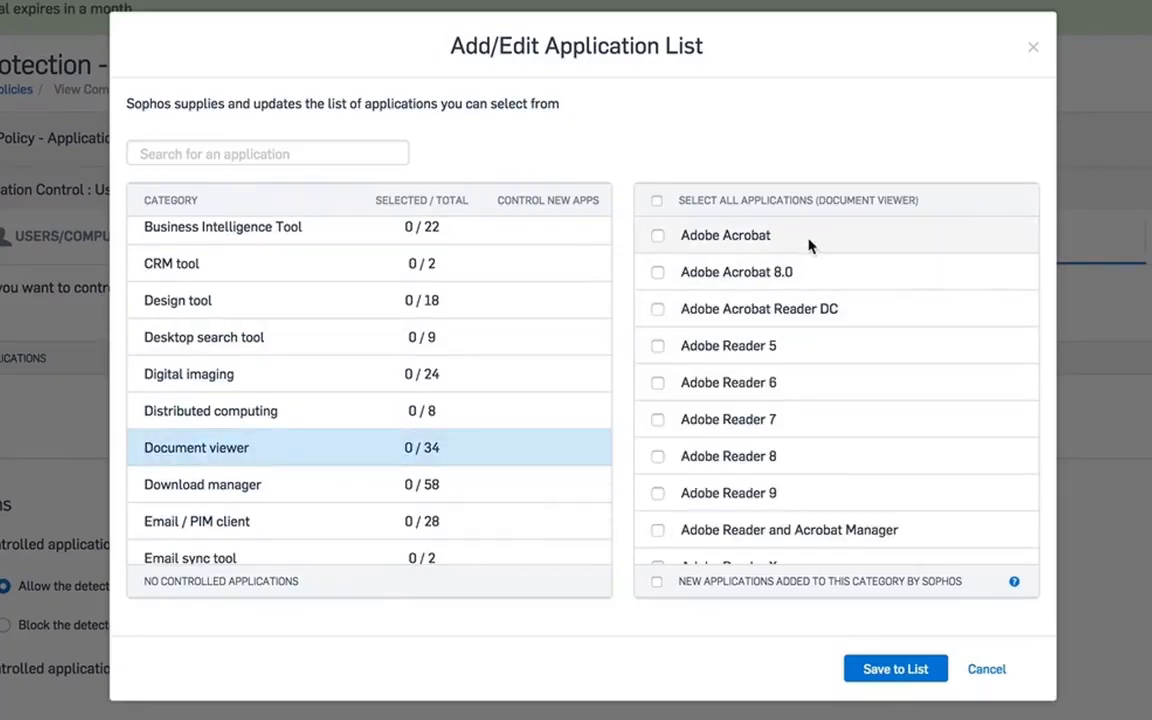
scroll(816, 311, down, 2)
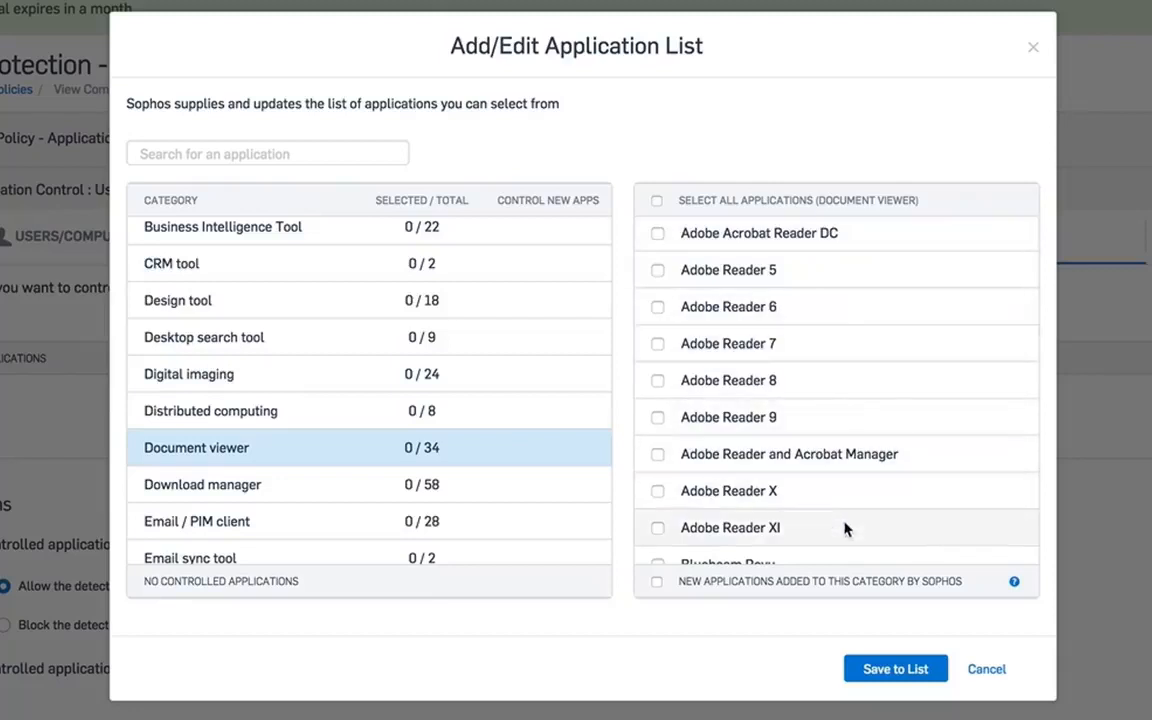
scroll(858, 302, up, 2)
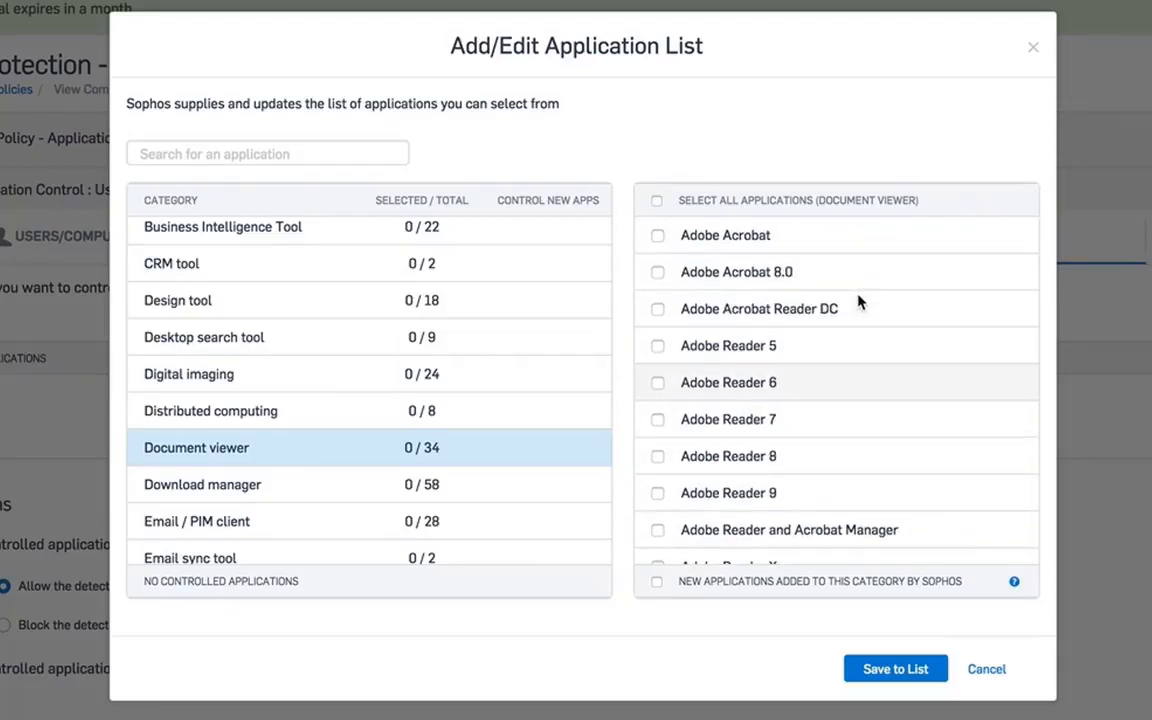
scroll(858, 302, down, 3)
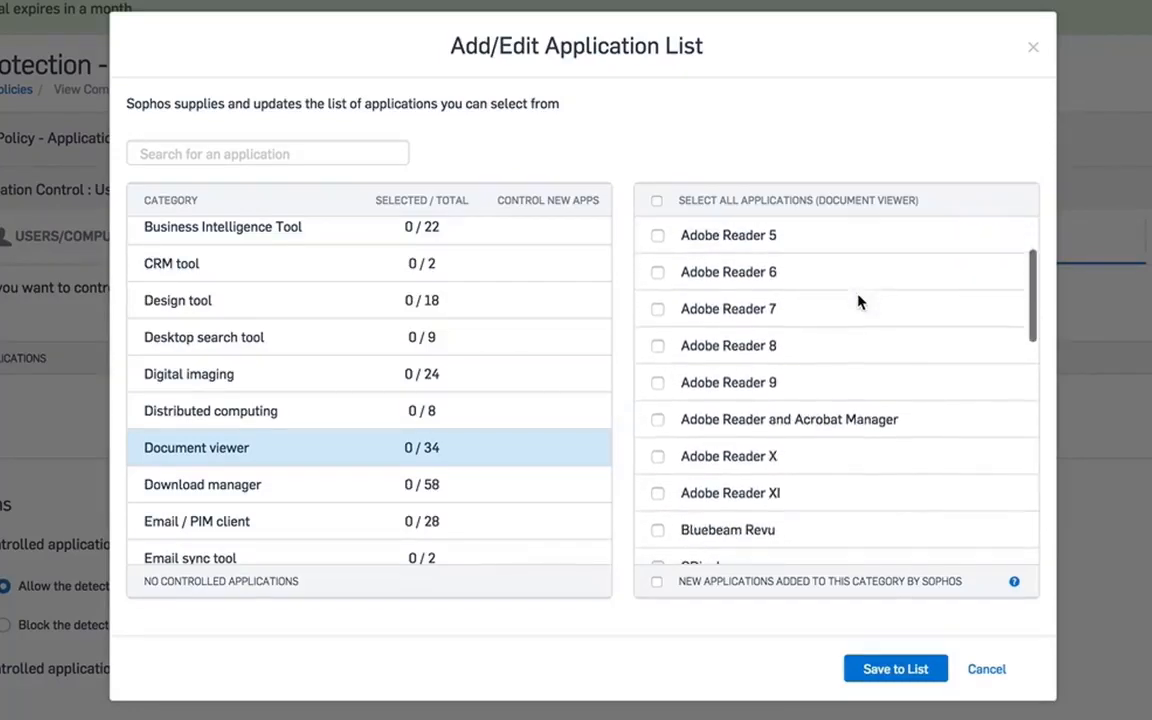
click(658, 457)
click(658, 420)
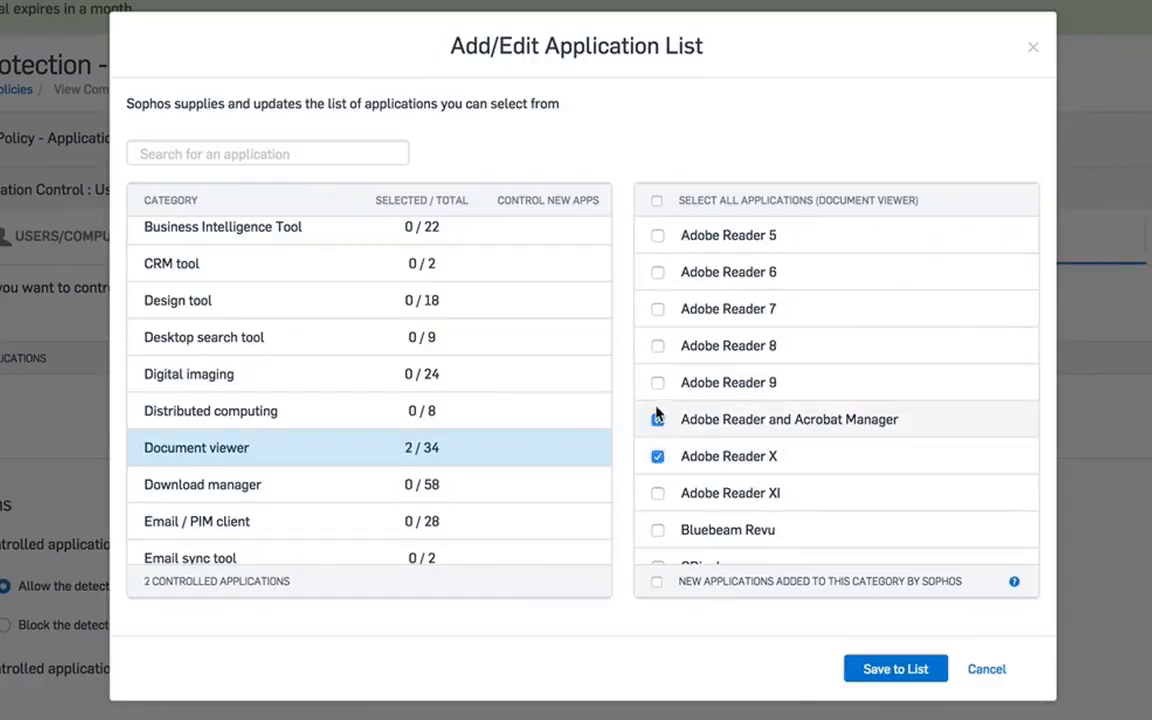
click(658, 383)
click(658, 347)
click(658, 309)
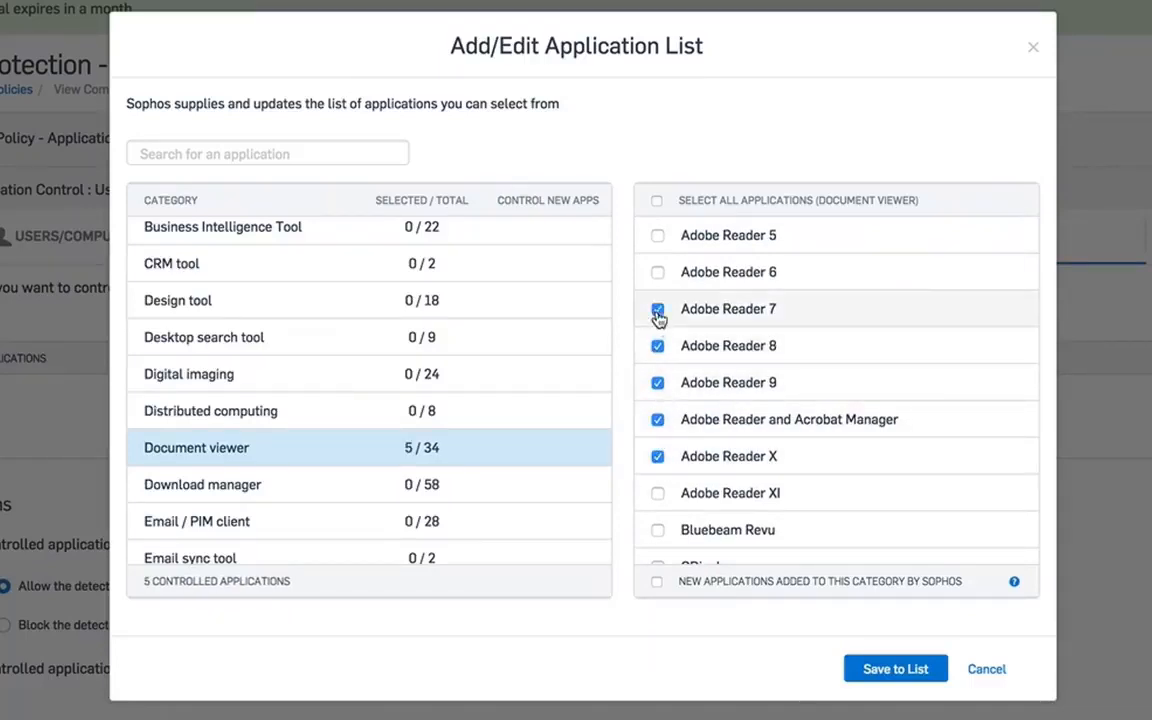
click(658, 272)
Add Adobe Acrobat, Adobe Acrobat 8.0, Adobe Acrobat Reader DC and Adobe Reader 5 to the Document viewer selection.
scroll(658, 280, up, 3)
click(656, 230)
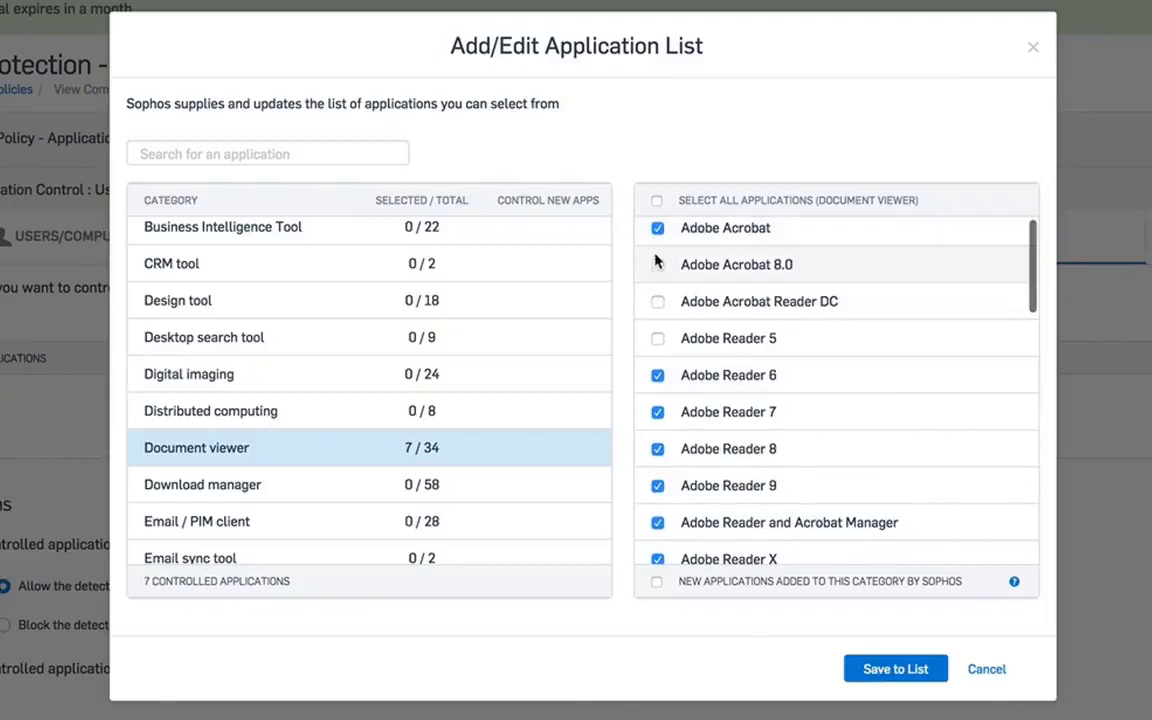
click(657, 267)
click(658, 303)
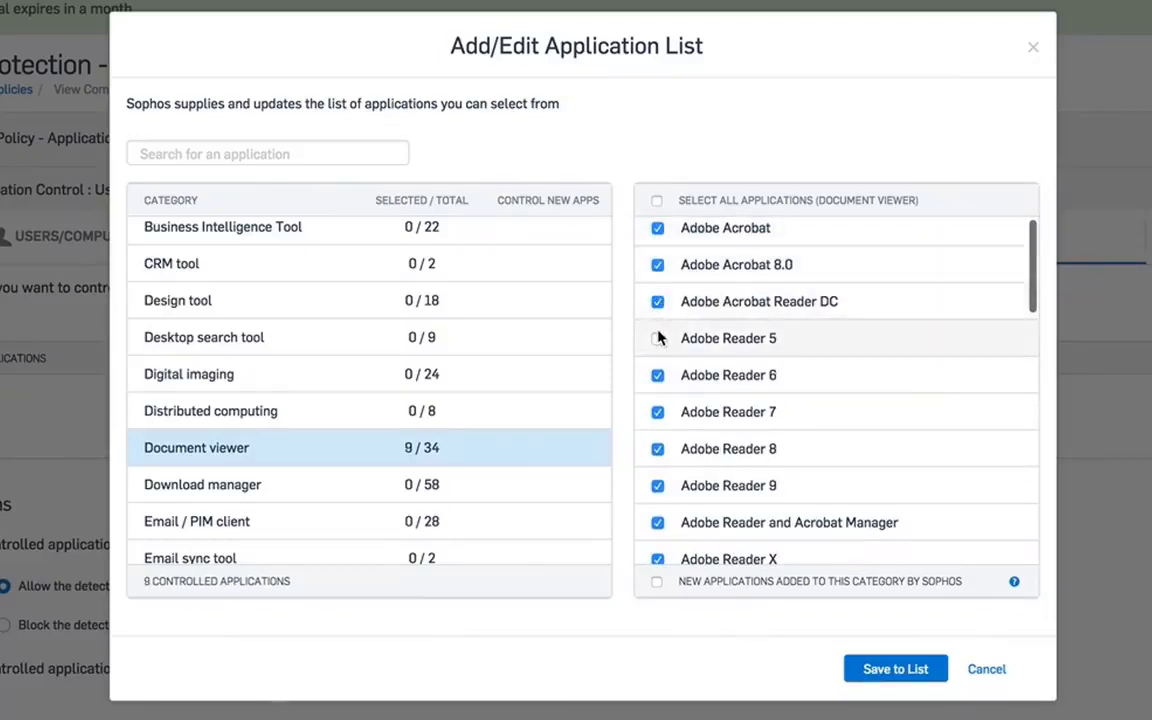
click(658, 338)
scroll(658, 338, down, 3)
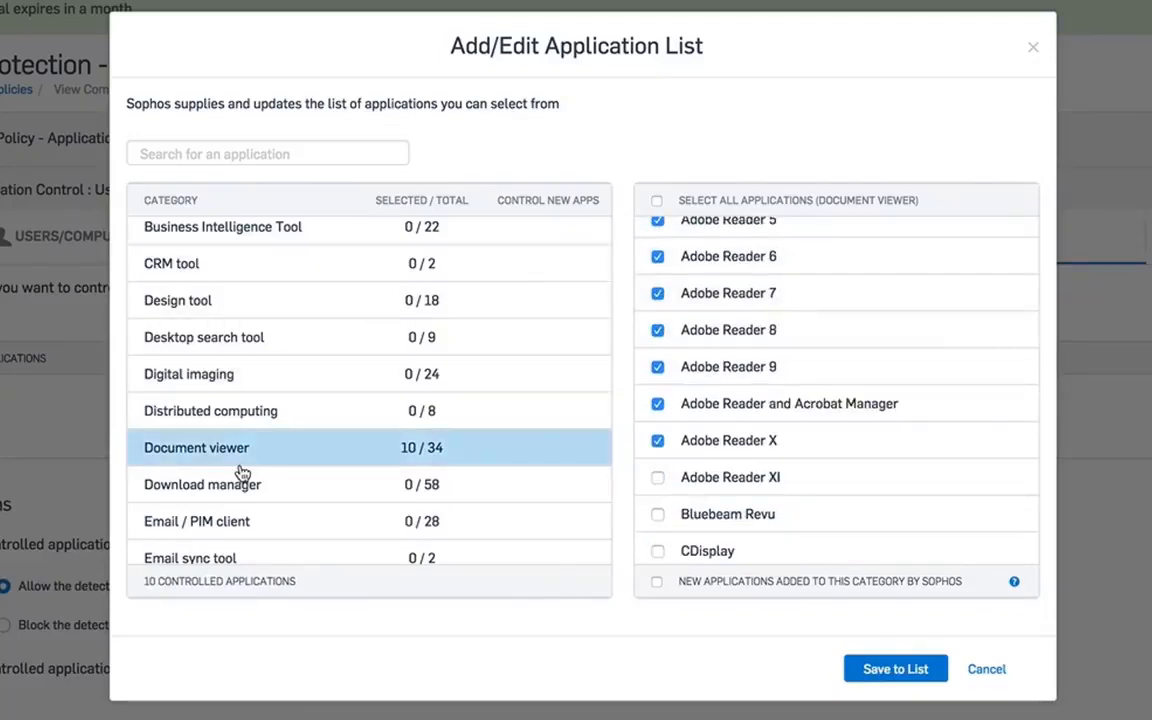
Select all file sharing applications, include new applications Sophos adds to that category, and save the selections to the list.
scroll(242, 473, down, 5)
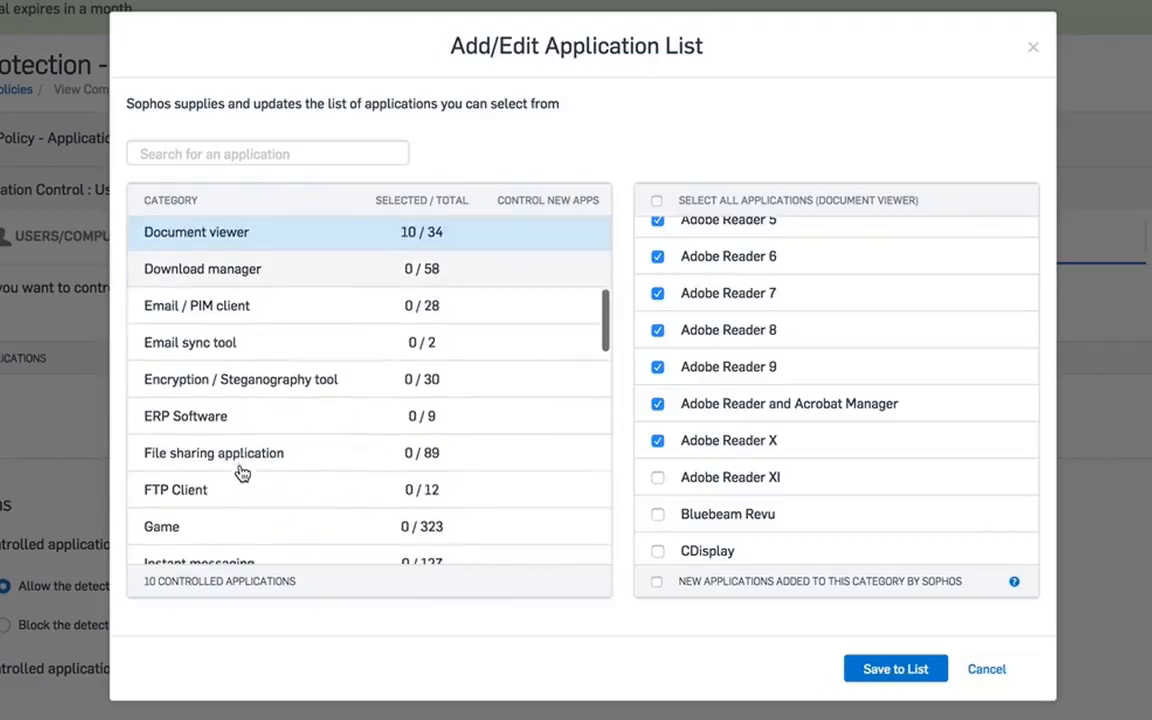
click(237, 457)
scroll(787, 288, up, 2)
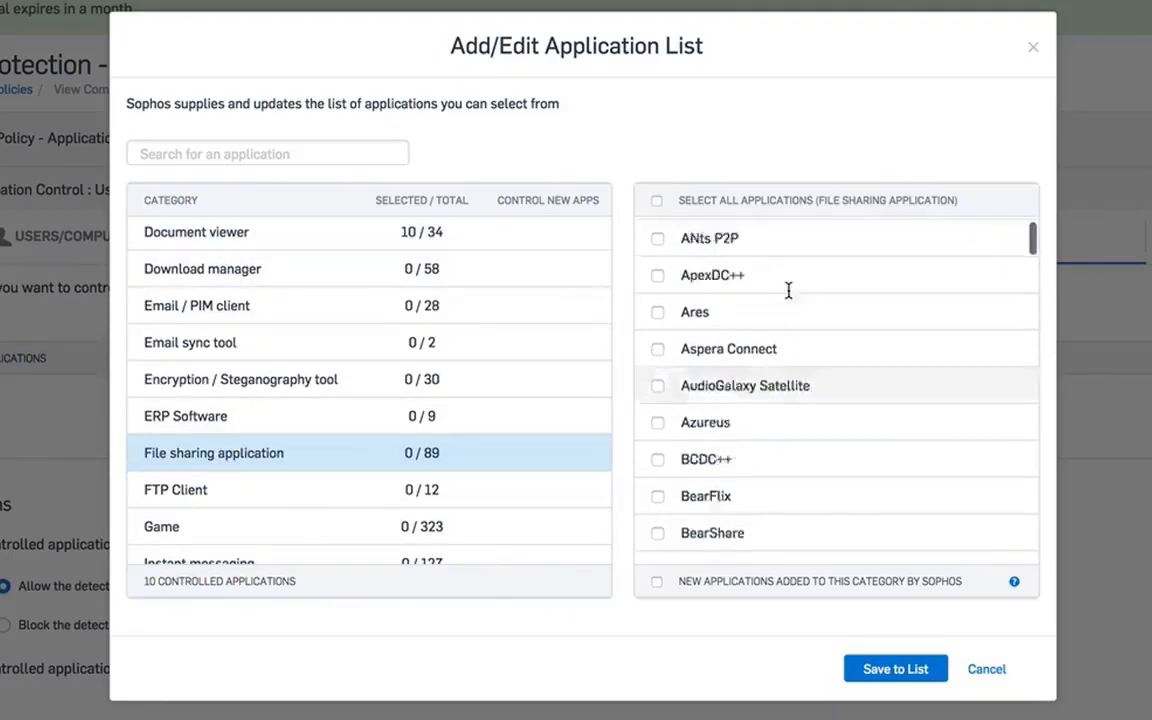
scroll(830, 380, down, 20)
scroll(872, 457, down, 2)
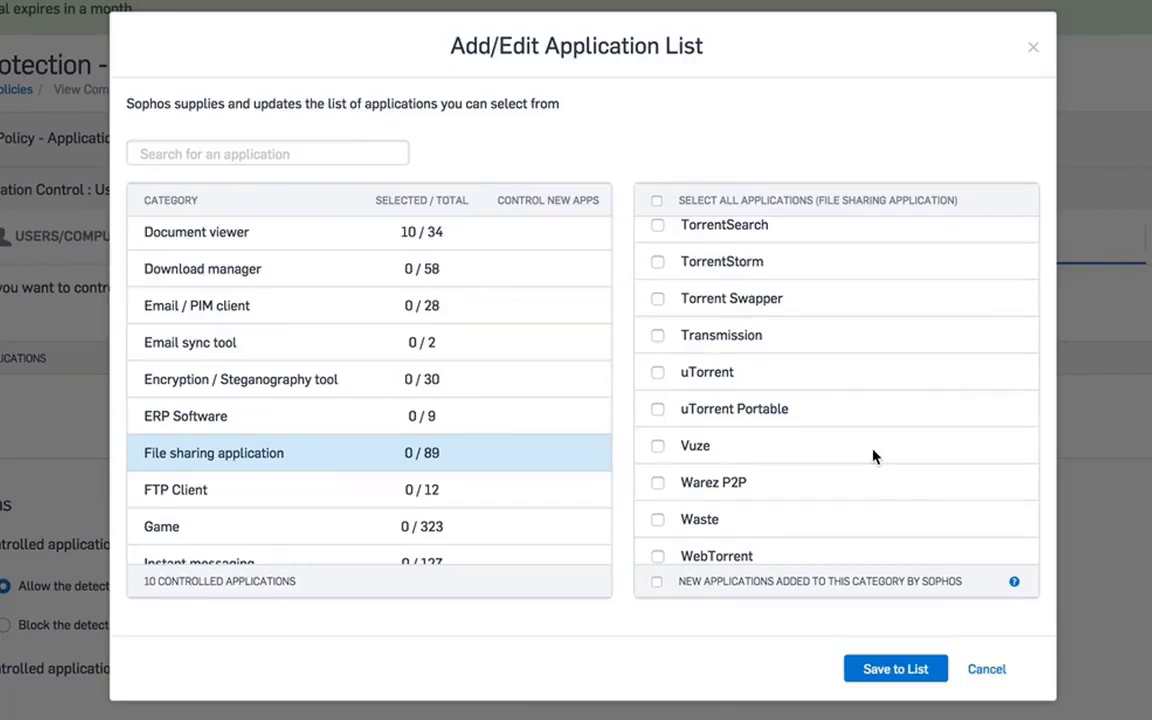
click(657, 201)
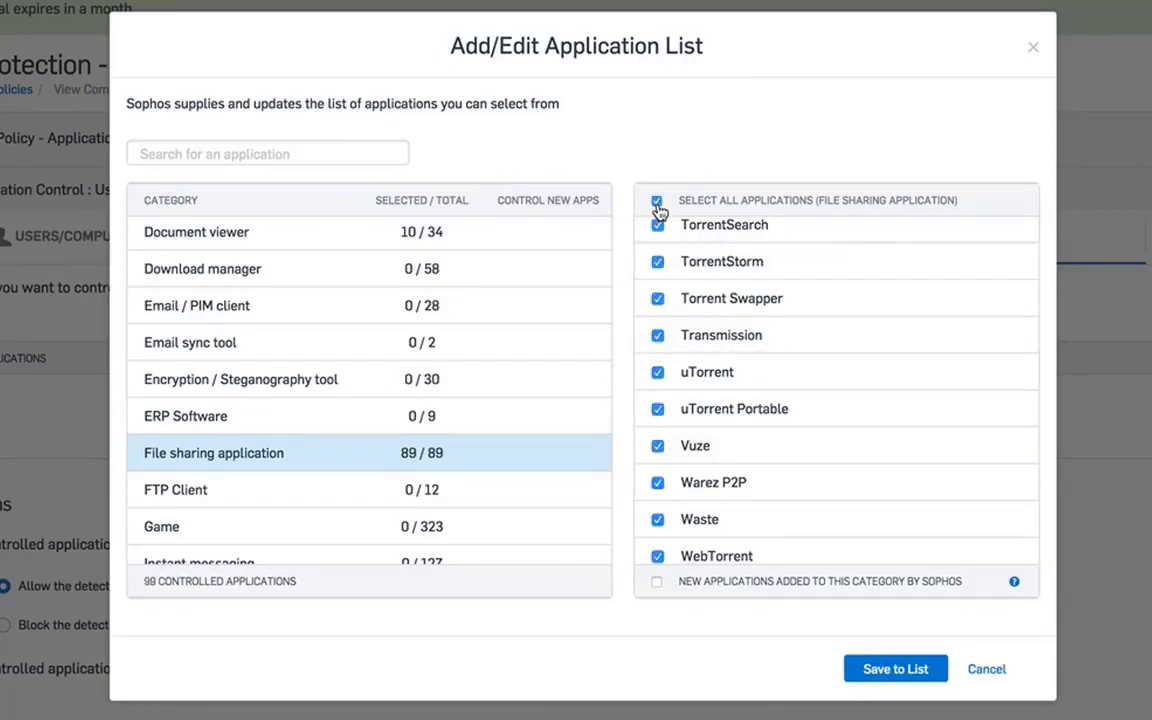
click(656, 584)
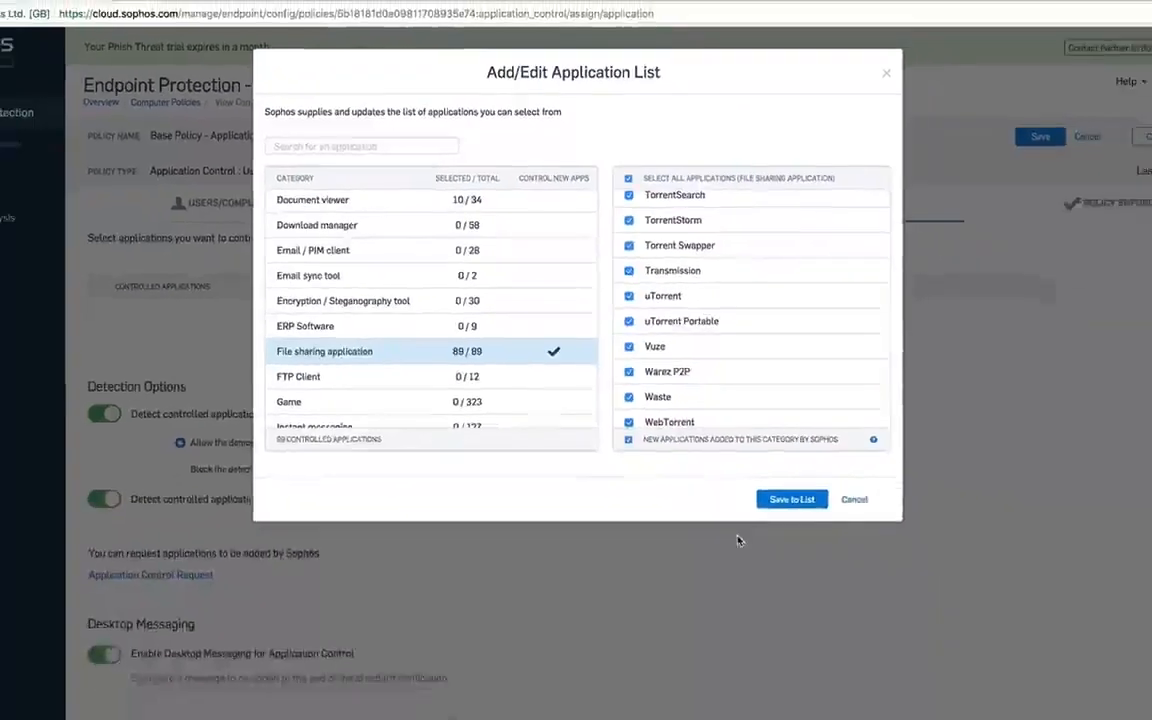
click(884, 670)
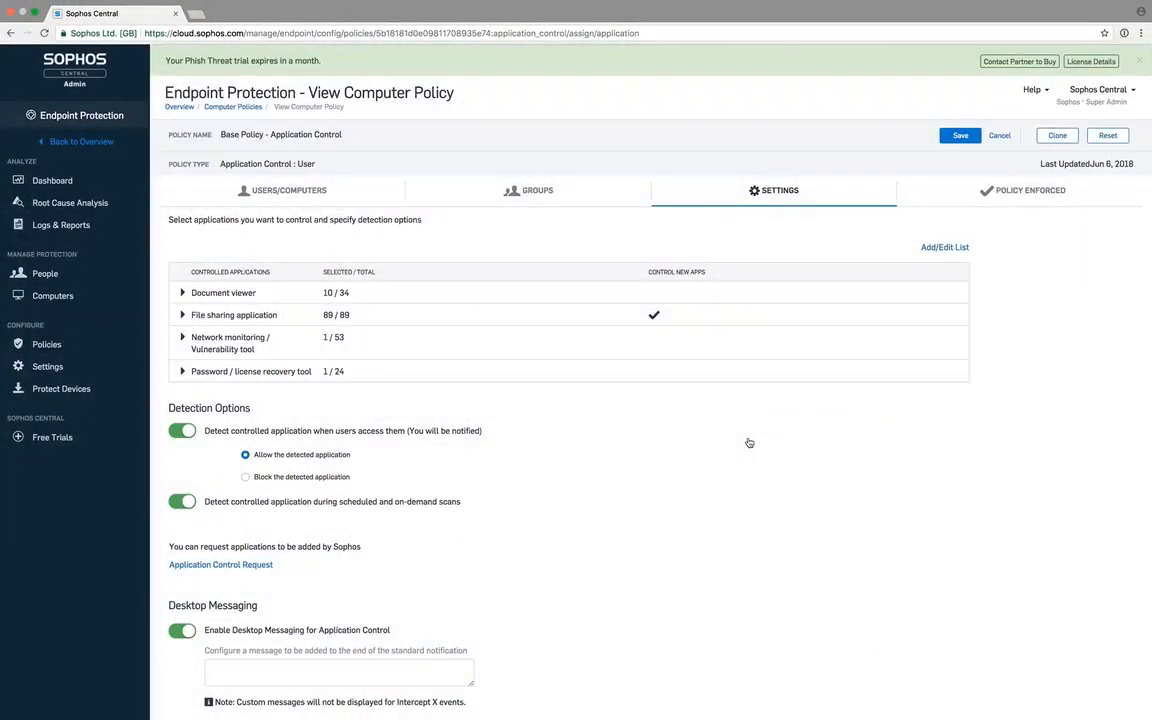
Save the Application Control policy and open the settings of the base Data Loss Prevention policy.
click(960, 136)
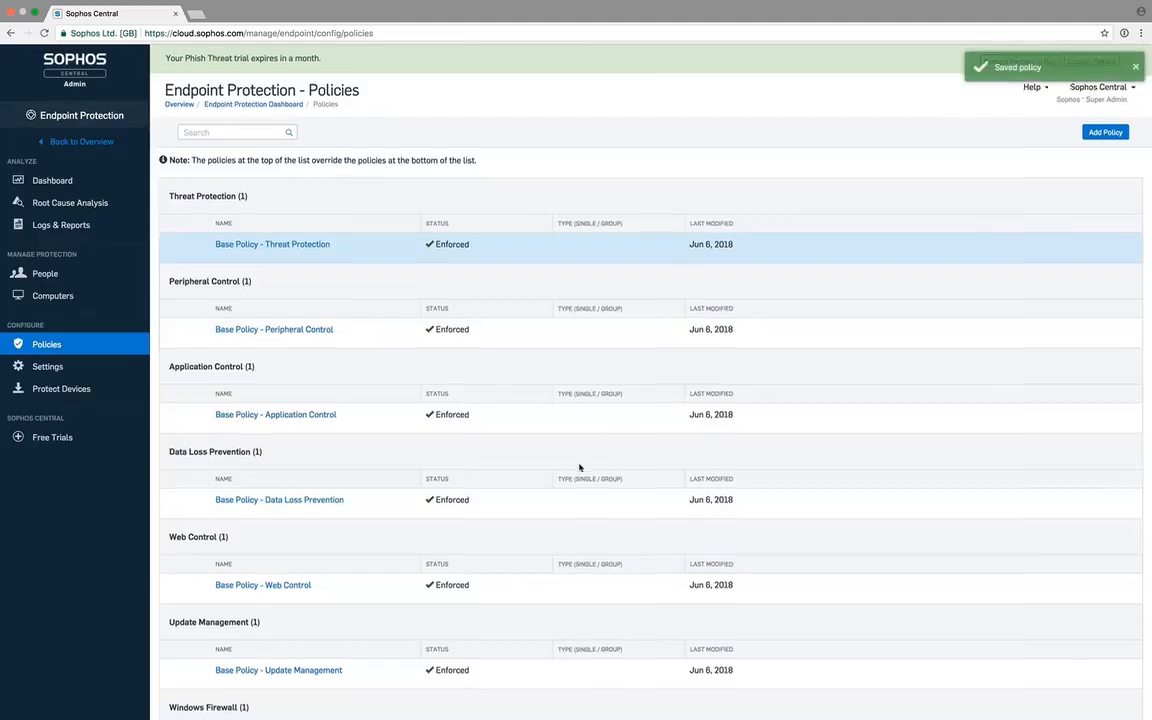
scroll(579, 467, down, 1)
click(319, 437)
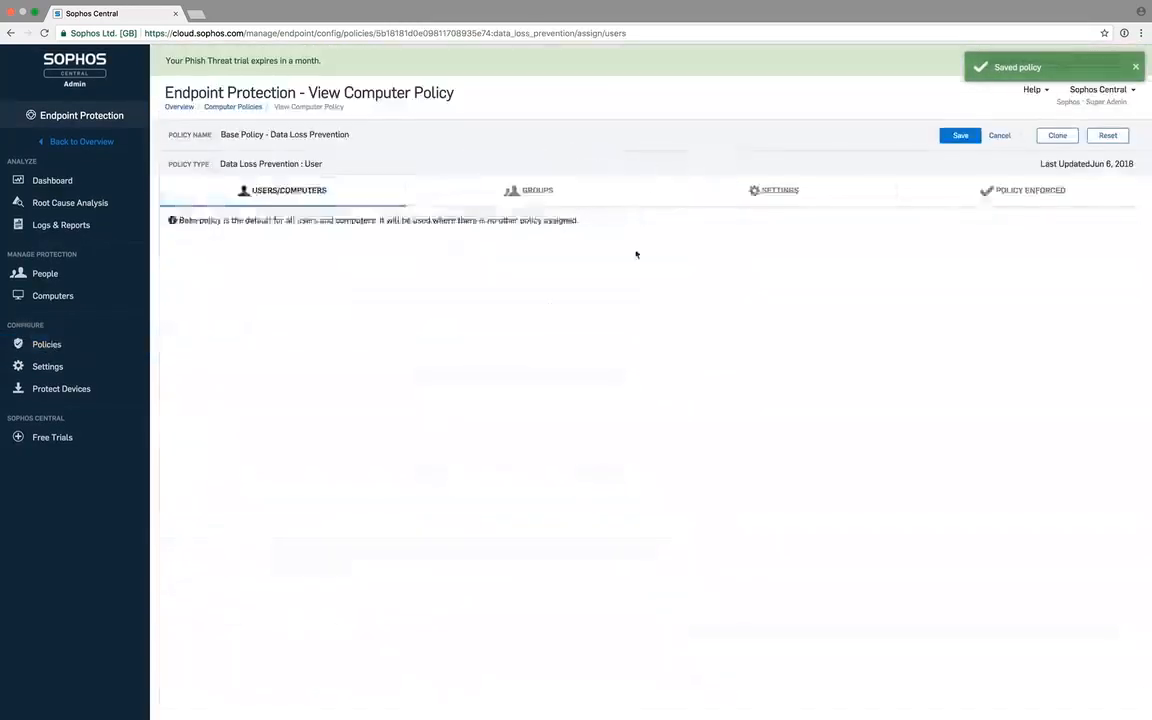
click(805, 190)
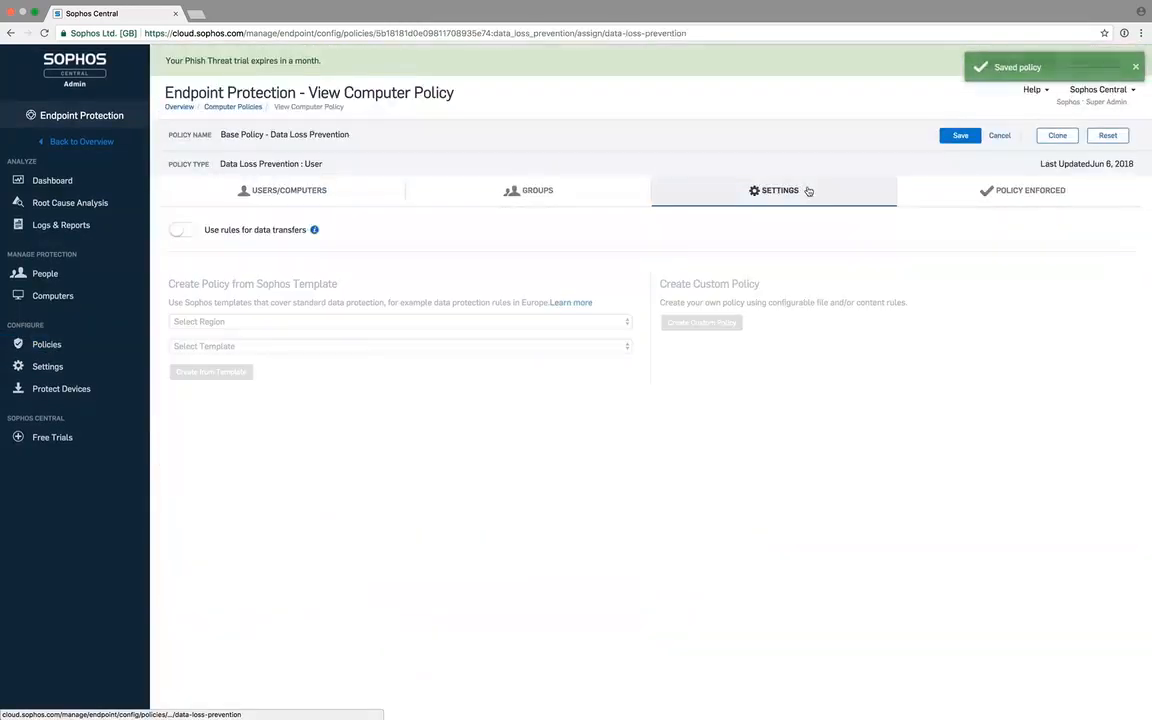
Enable rules for data transfers, set the Sophos template region to USA, and view the available templates without choosing one.
click(182, 231)
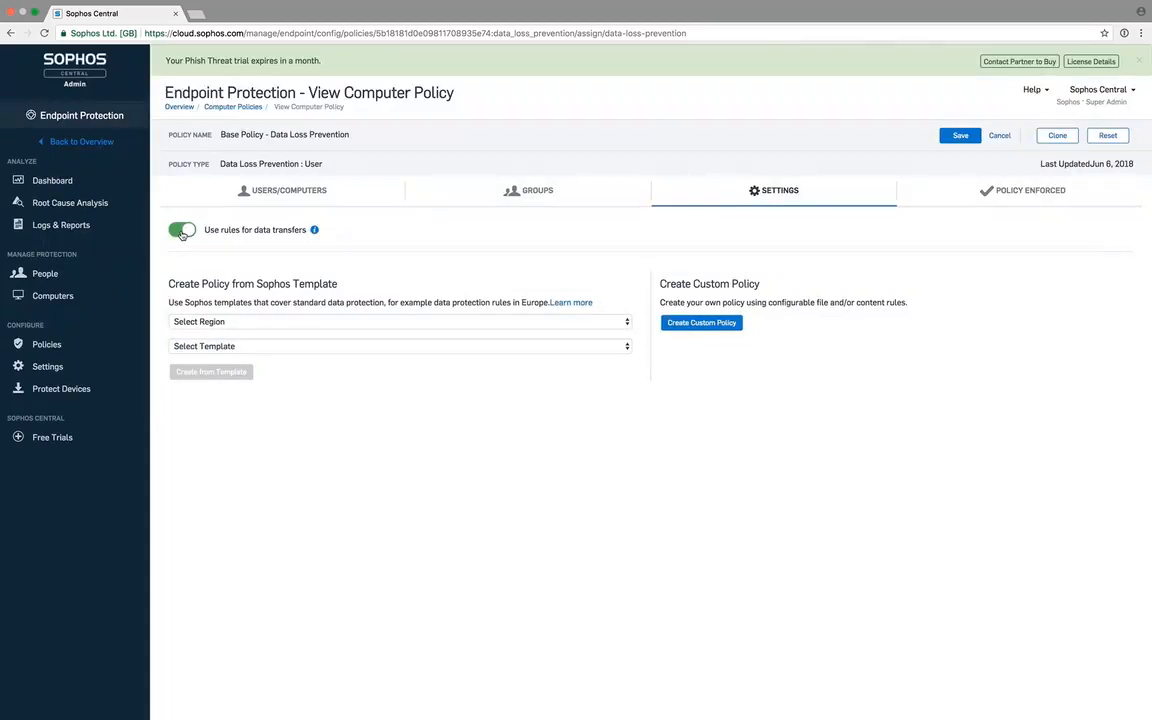
click(216, 323)
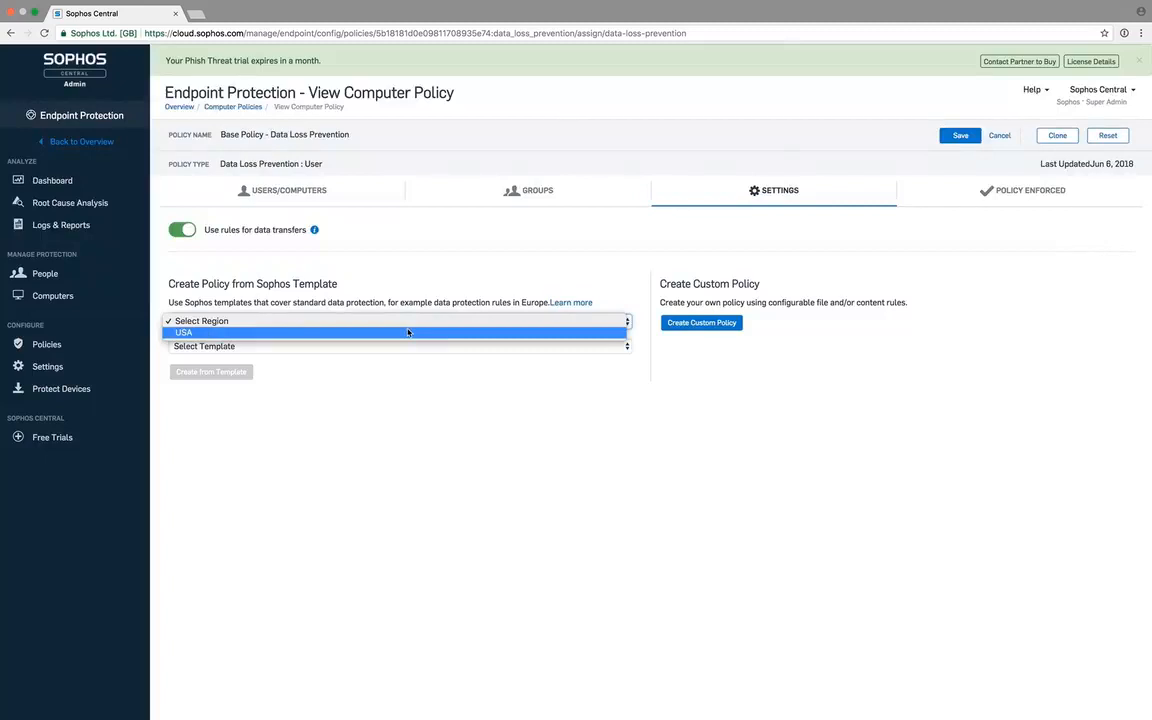
click(475, 332)
click(379, 350)
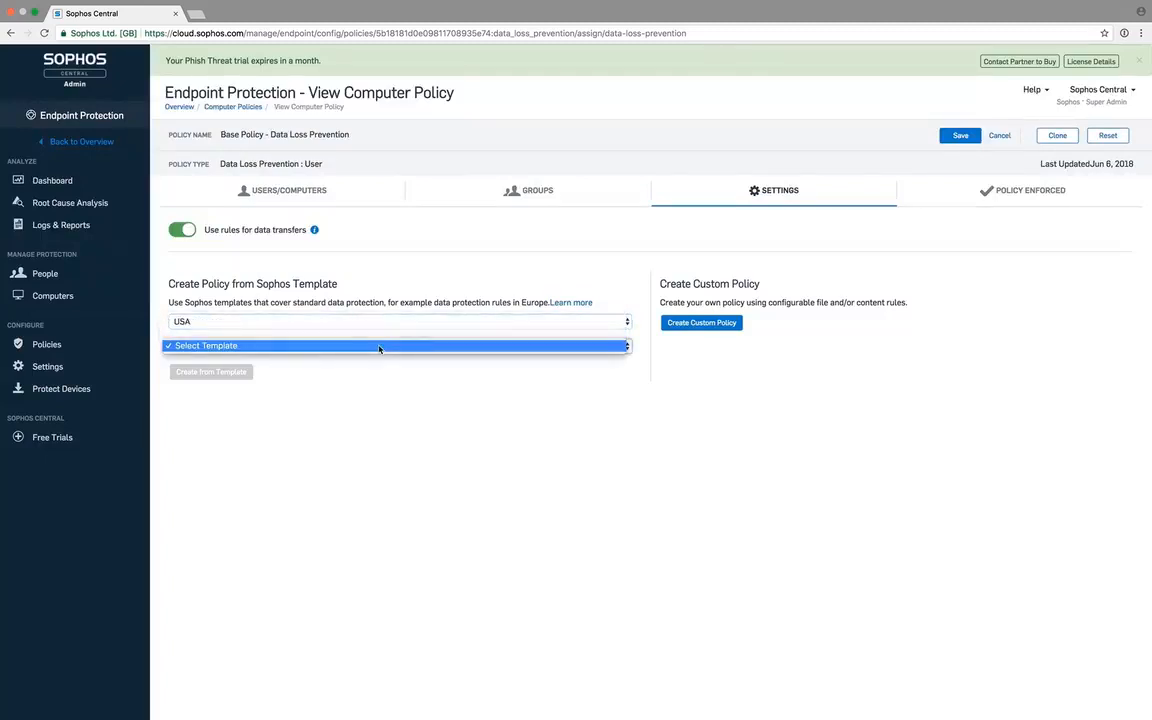
click(379, 349)
click(268, 346)
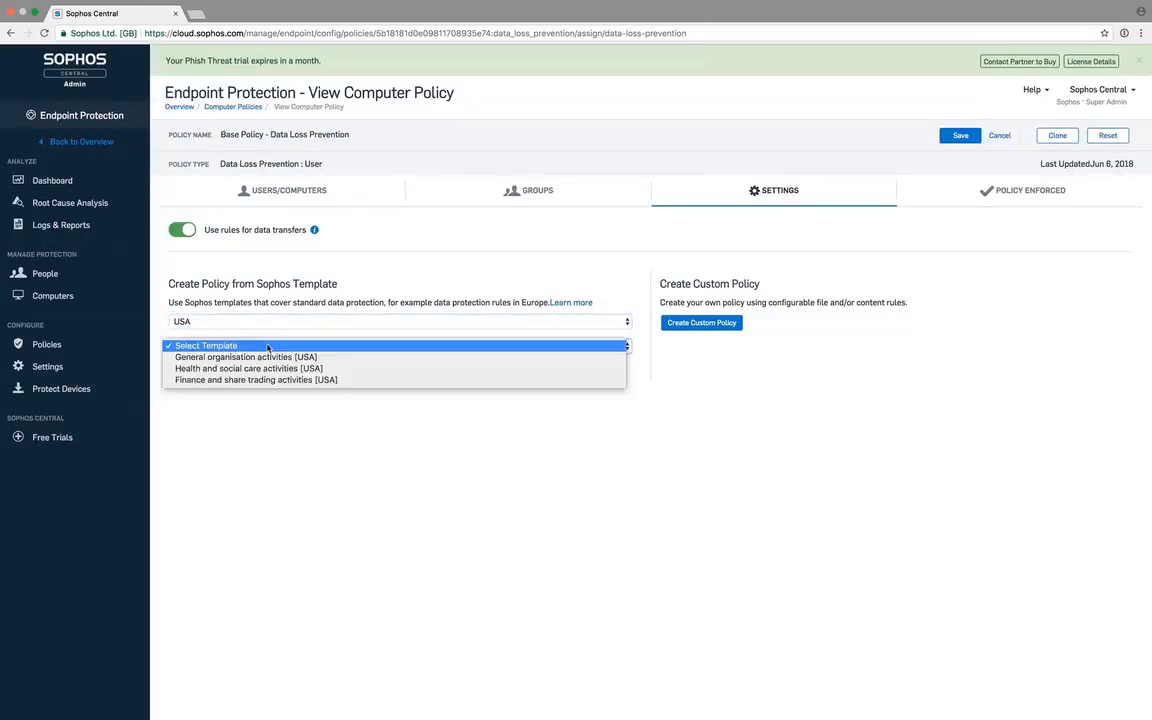
click(372, 308)
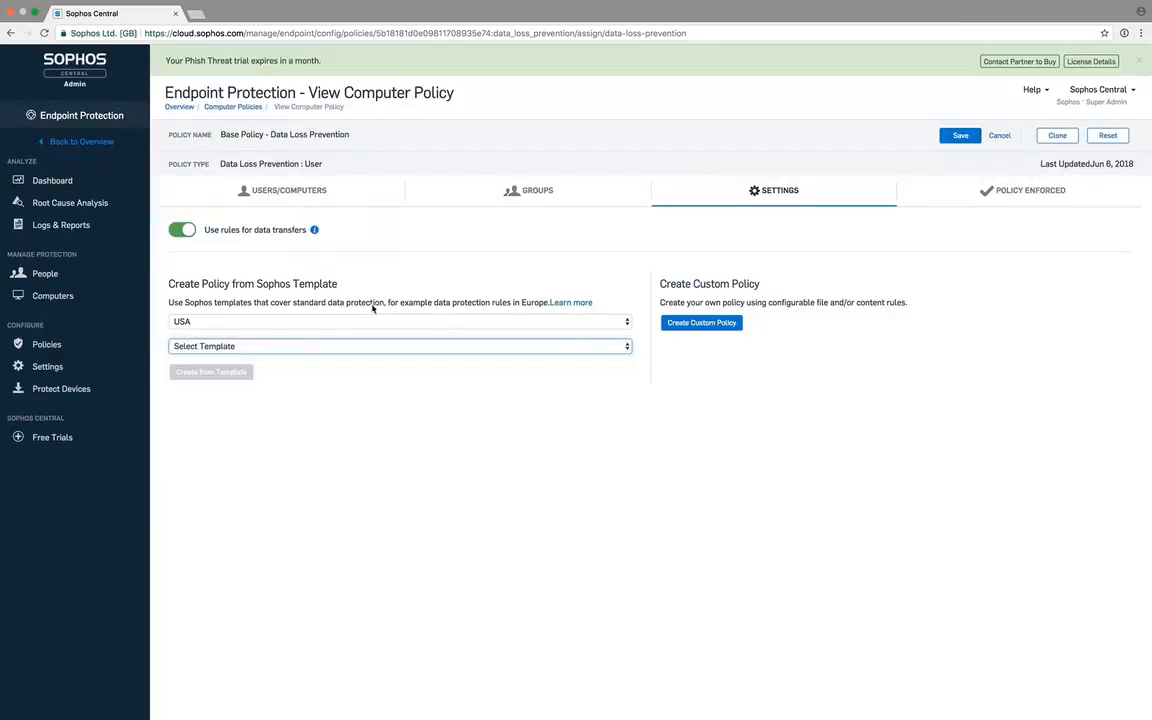
Create a custom data loss prevention policy and enable both end-user messages, for transfers needing confirmation and for blocked transfers.
click(700, 323)
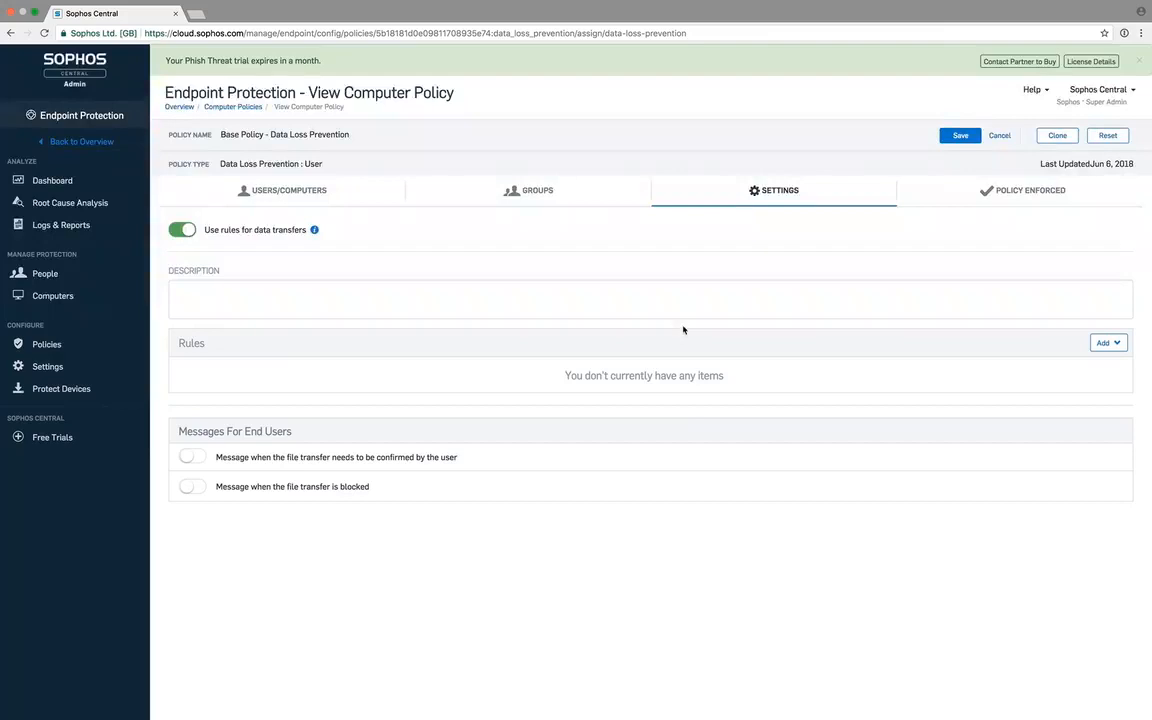
click(194, 457)
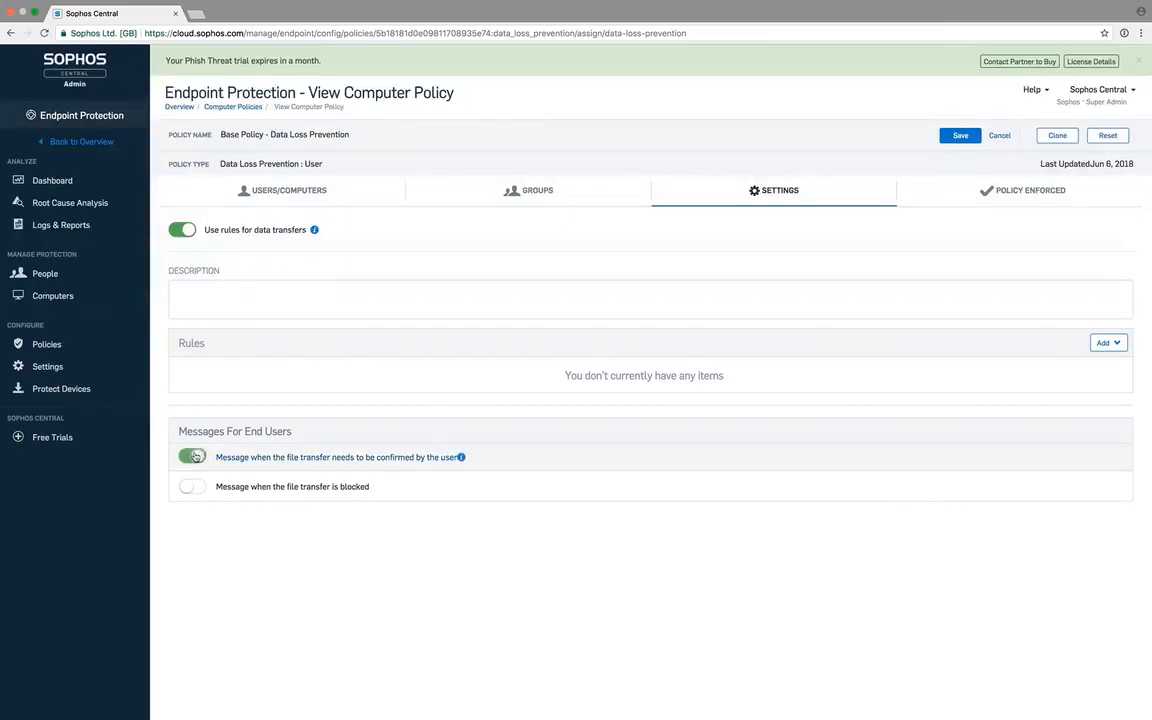
click(197, 488)
click(195, 459)
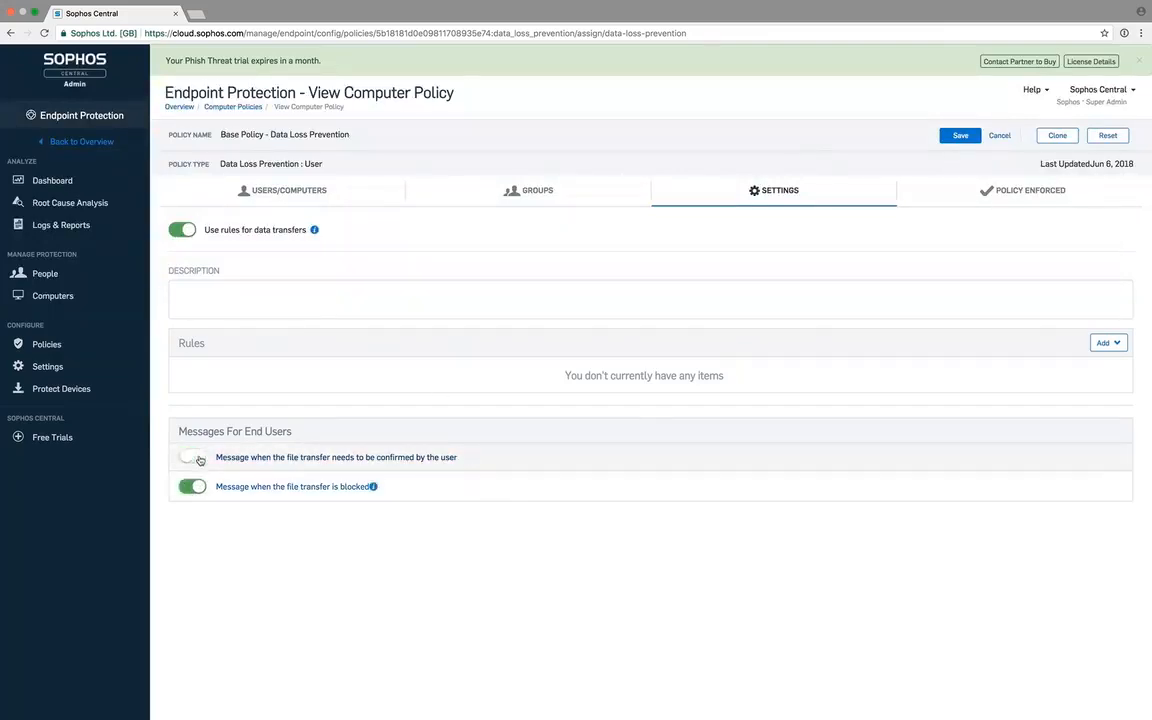
click(196, 462)
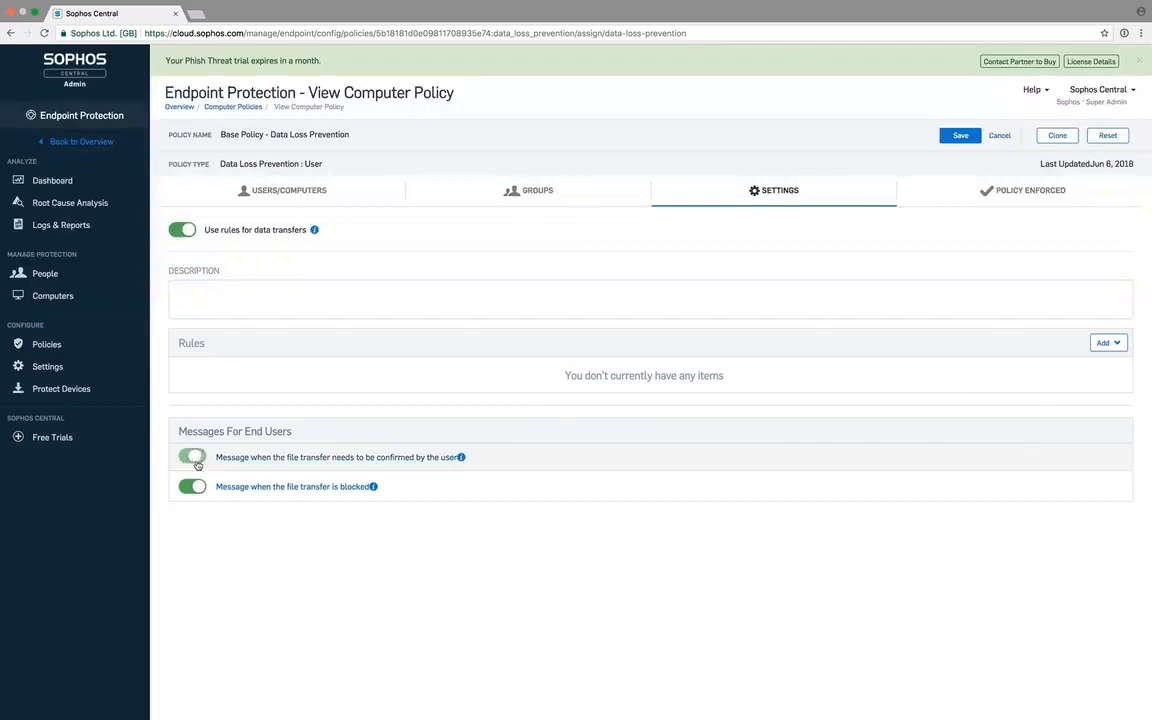
Create a new content rule named "financial data" with description "credit cards etc", keep Allow file transfer, and proceed to its configuration.
click(1103, 350)
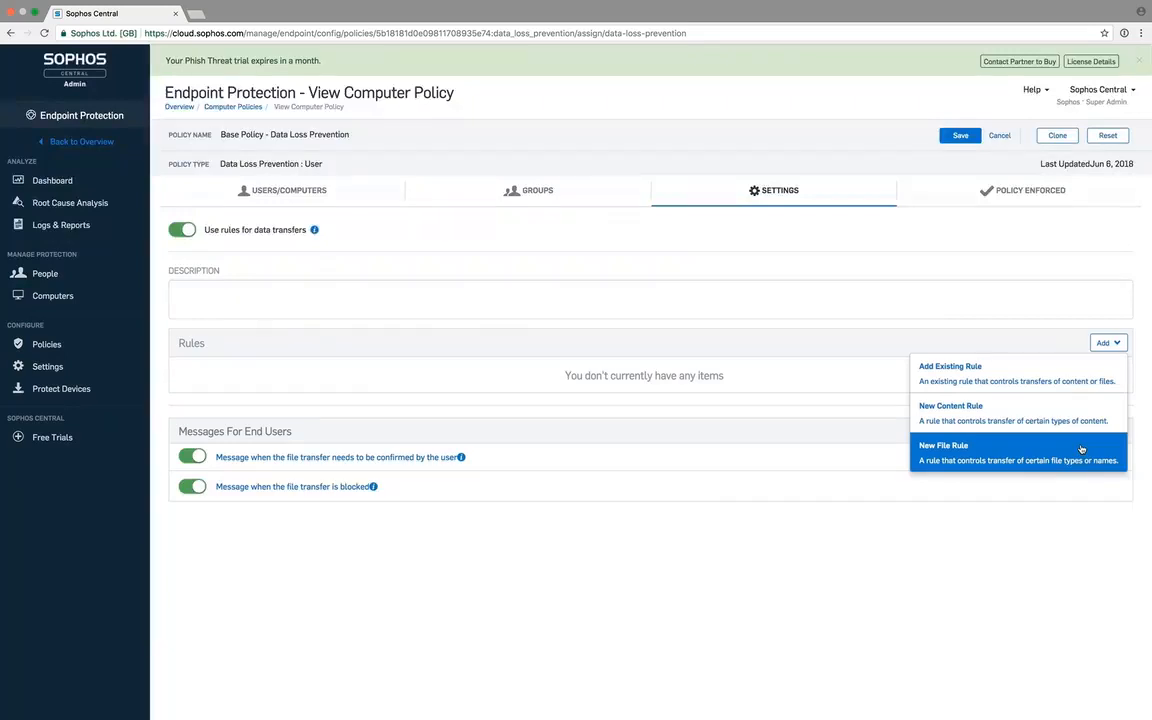
click(970, 414)
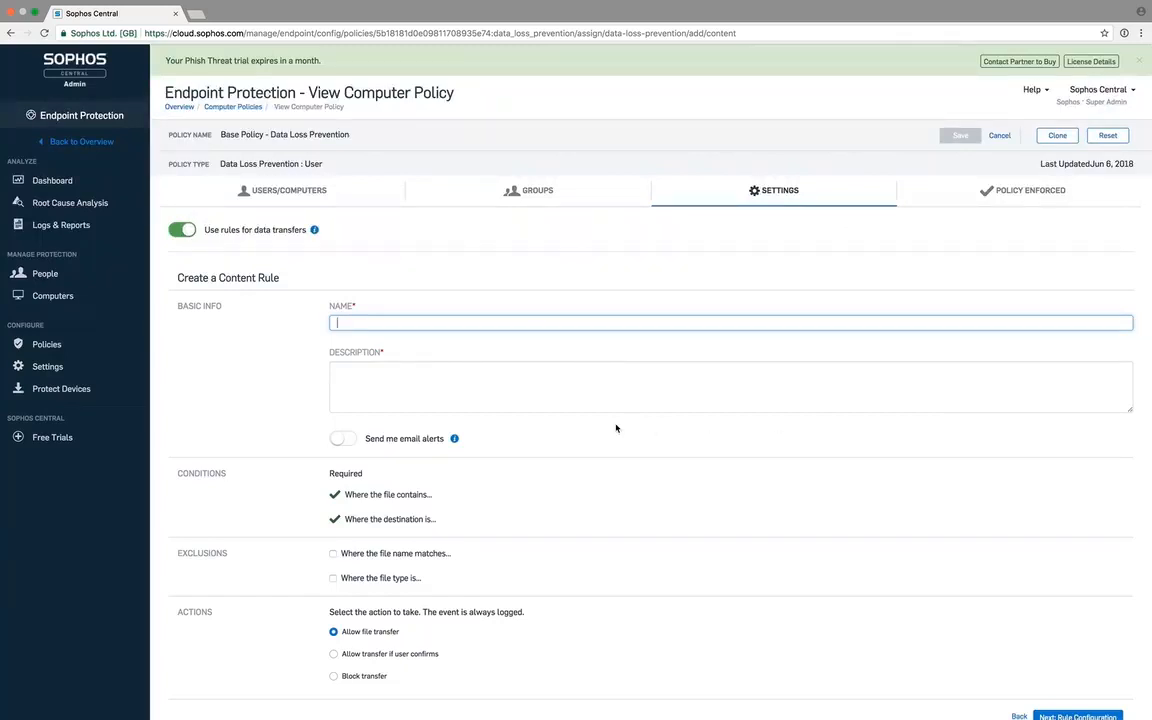
text(financial data)
key(Tab)
text(credit cards etc)
scroll(615, 455, down, 1)
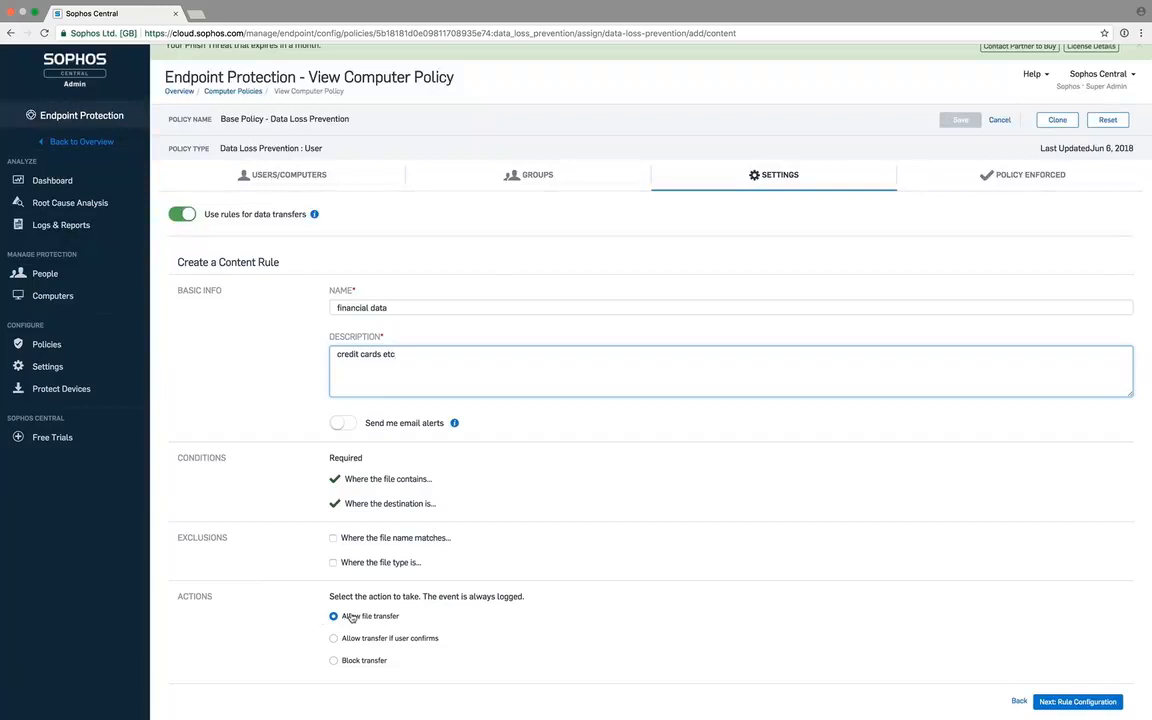
click(1066, 703)
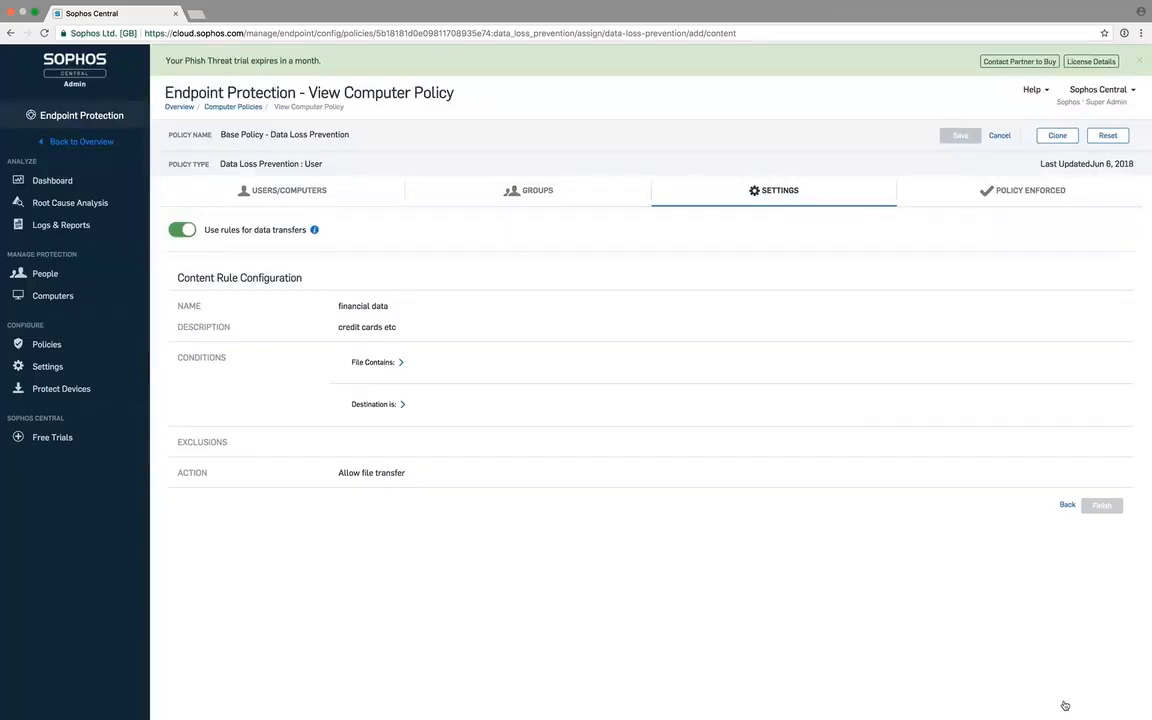
Filter the rule's file content lists to Financial Data in the USA and select bank routing numbers and credit or debit card numbers.
click(401, 363)
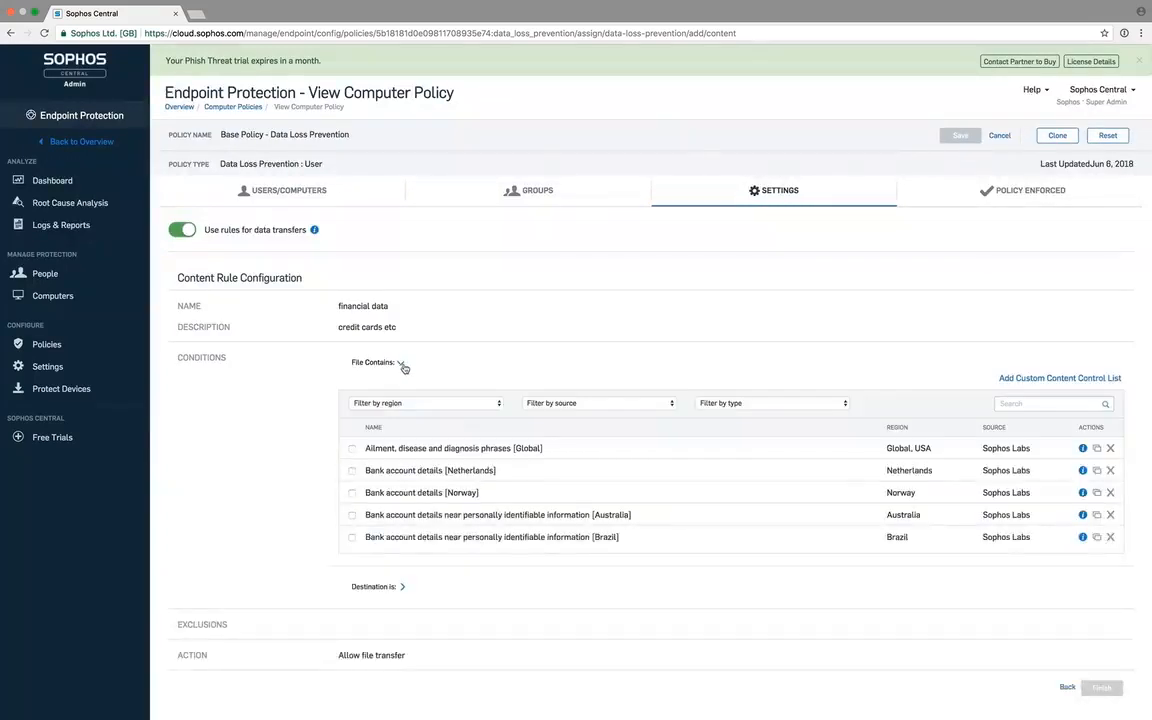
click(765, 404)
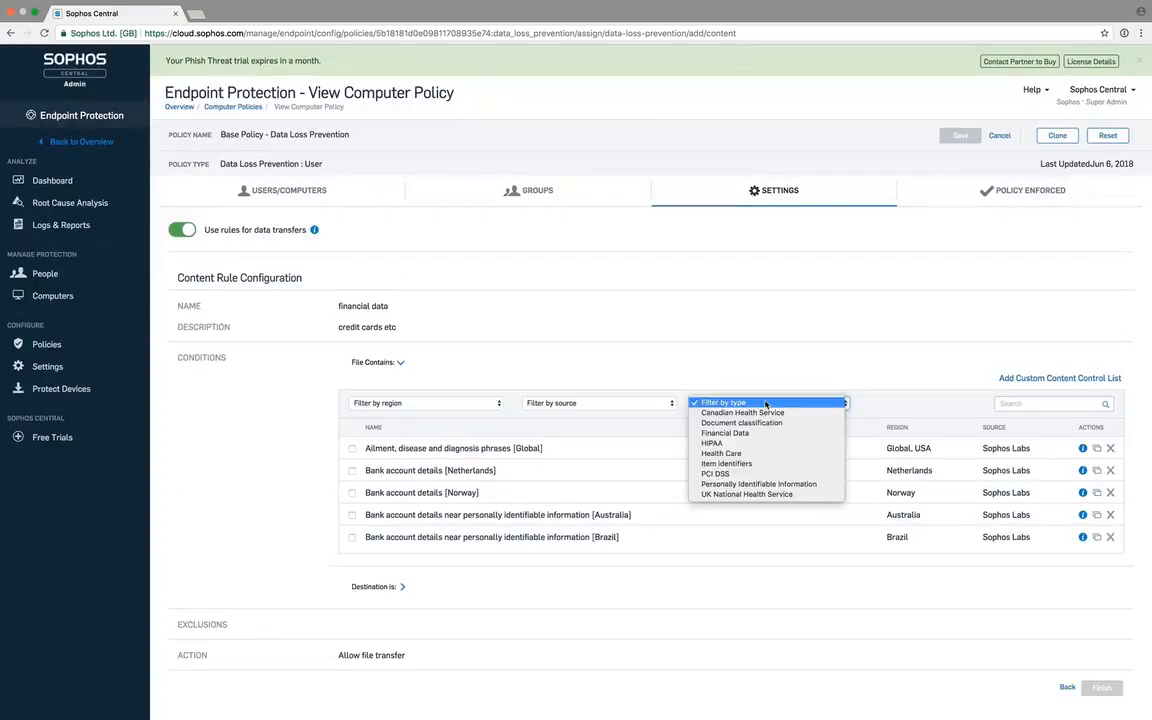
click(762, 433)
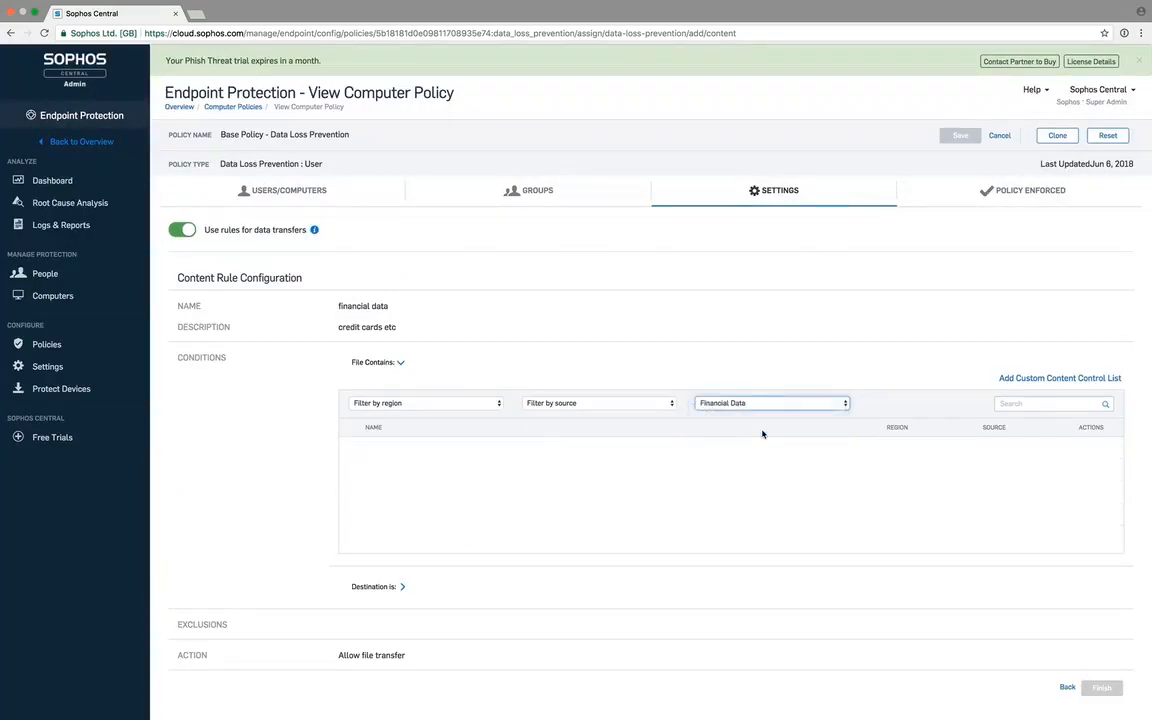
click(498, 404)
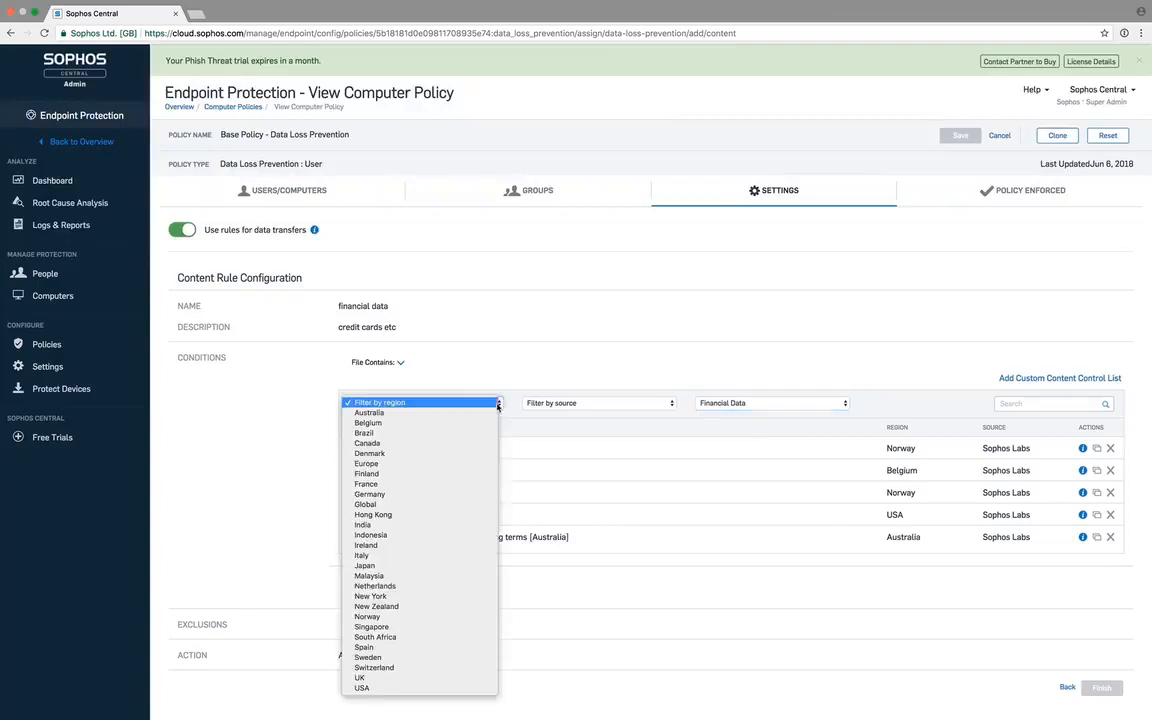
click(397, 689)
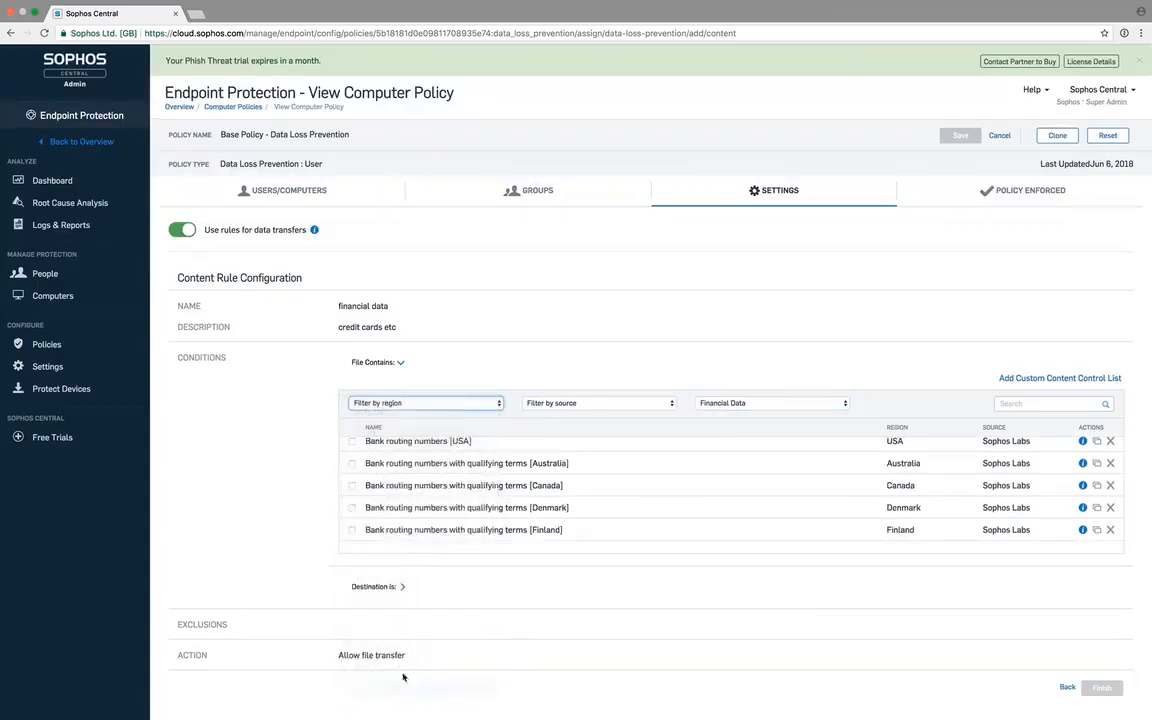
click(352, 449)
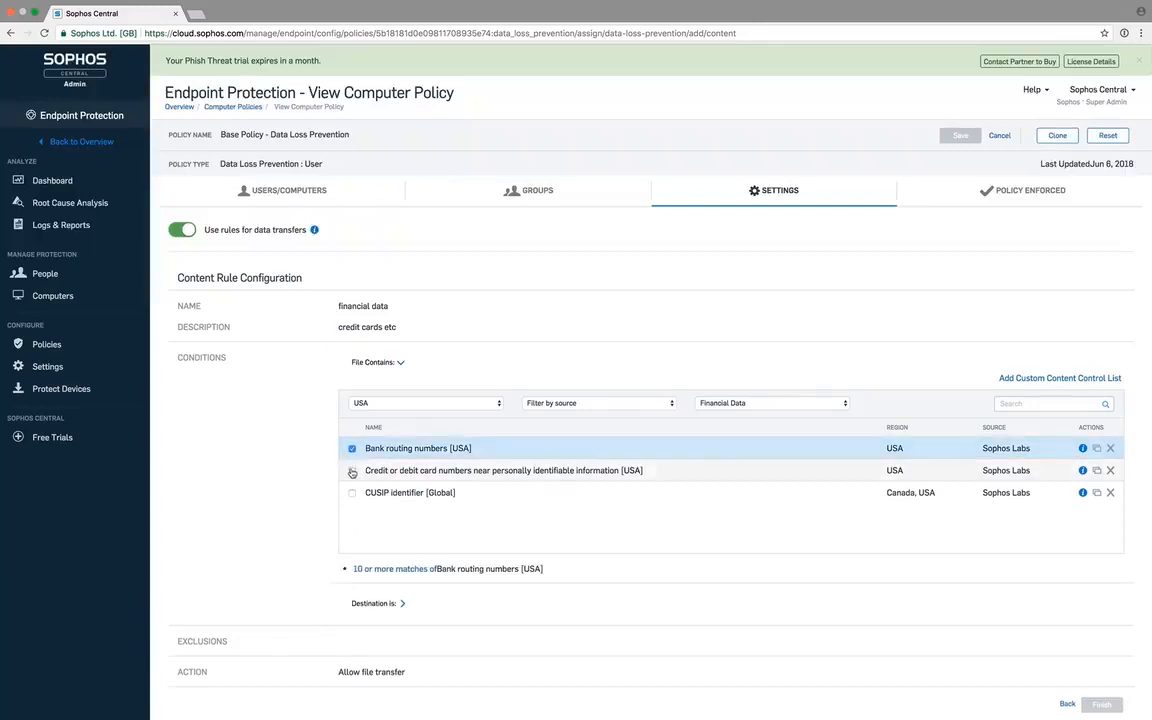
click(352, 471)
Lower the match threshold for Bank routing numbers [USA] to one or more matches.
scroll(360, 520, down, 1)
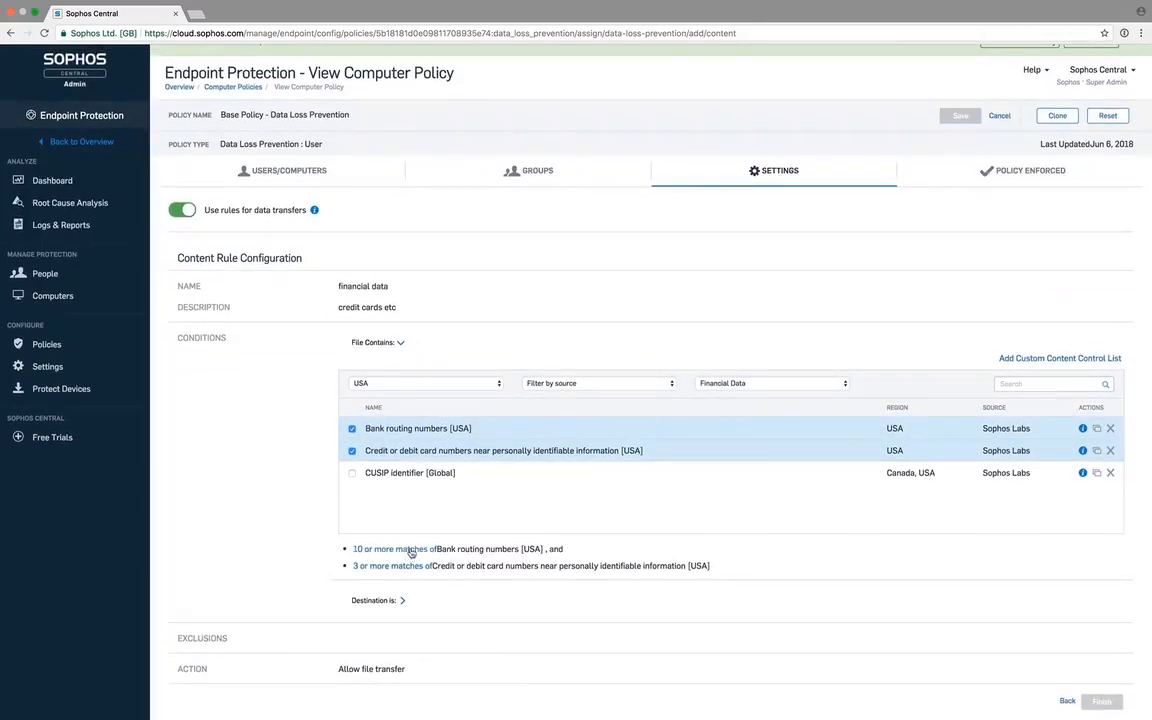
click(390, 549)
click(360, 550)
click(360, 550)
click(360, 550)
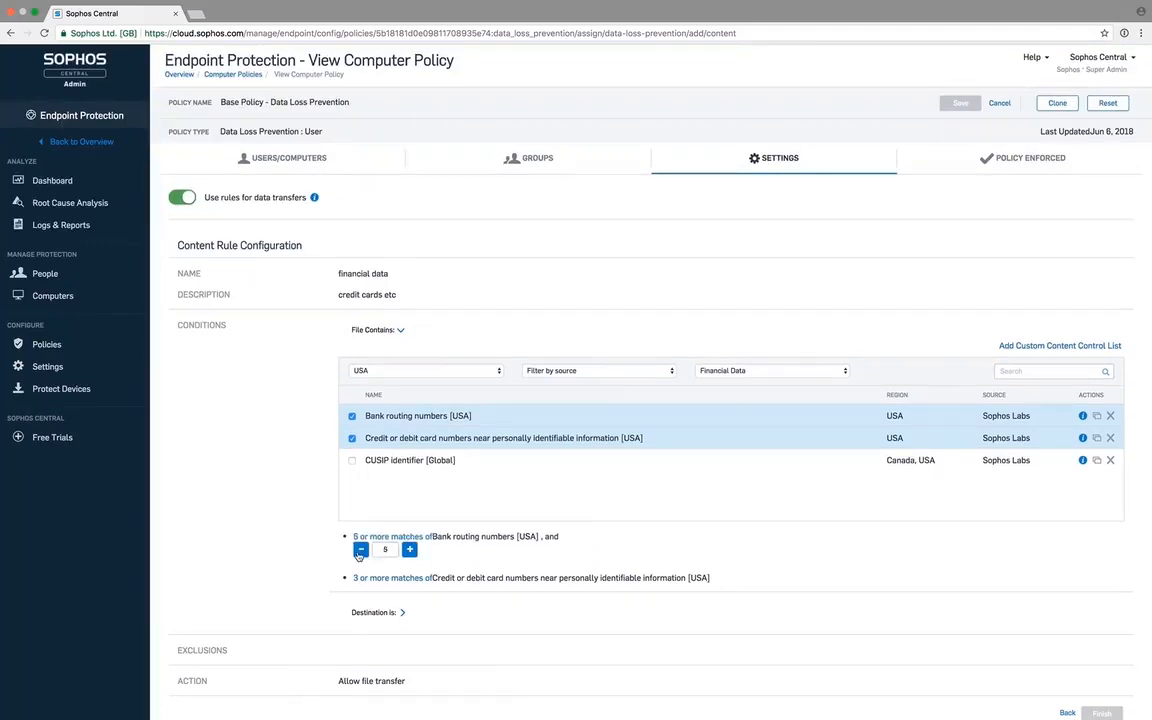
click(360, 550)
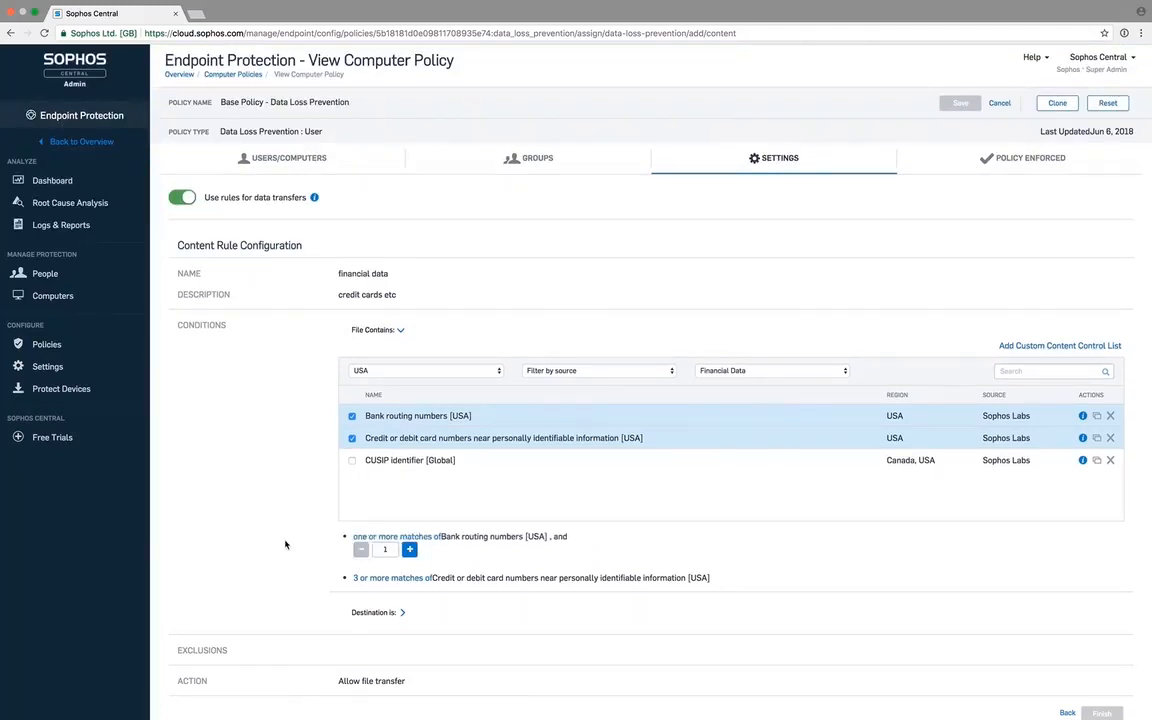
Expand the destination categories, select all email clients, internet browsers and storage types, and finish the content rule.
click(381, 614)
scroll(381, 620, down, 2)
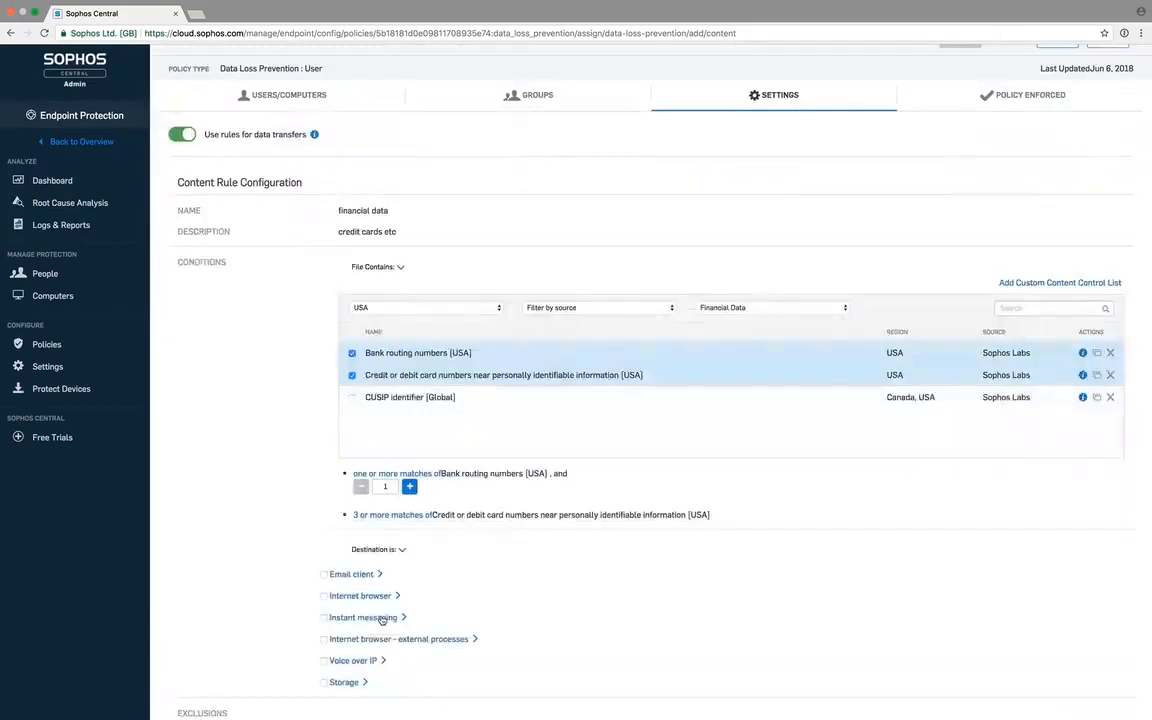
scroll(365, 560, down, 1)
click(360, 520)
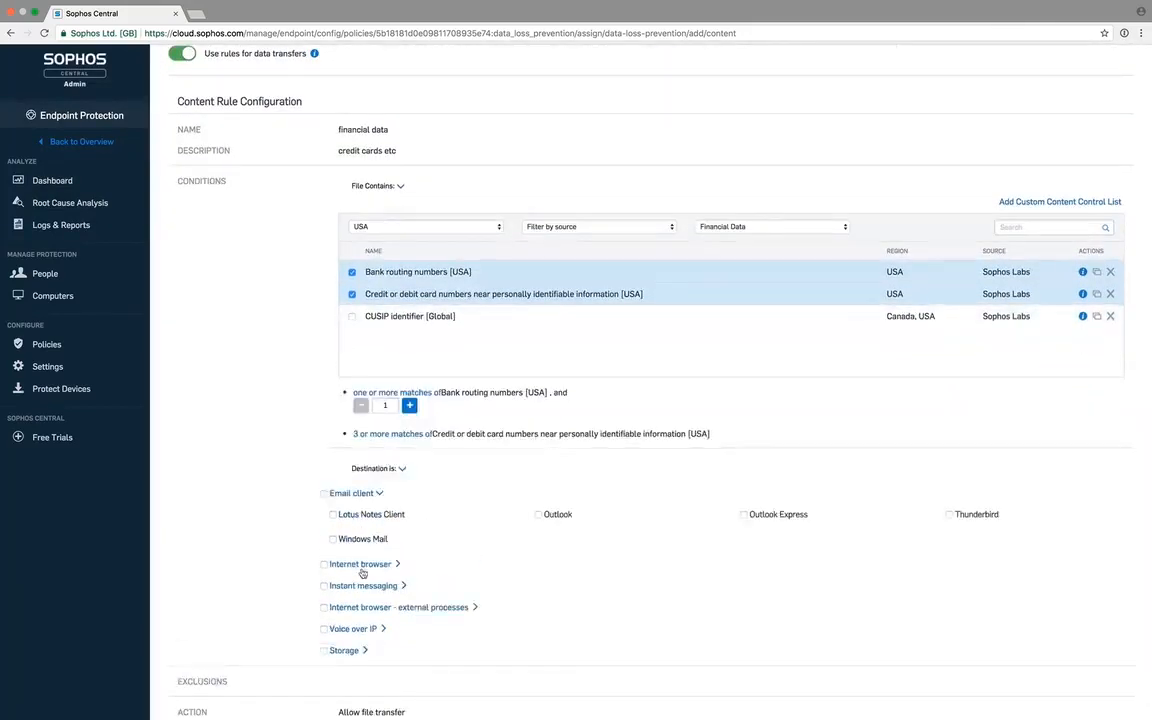
click(362, 567)
click(367, 634)
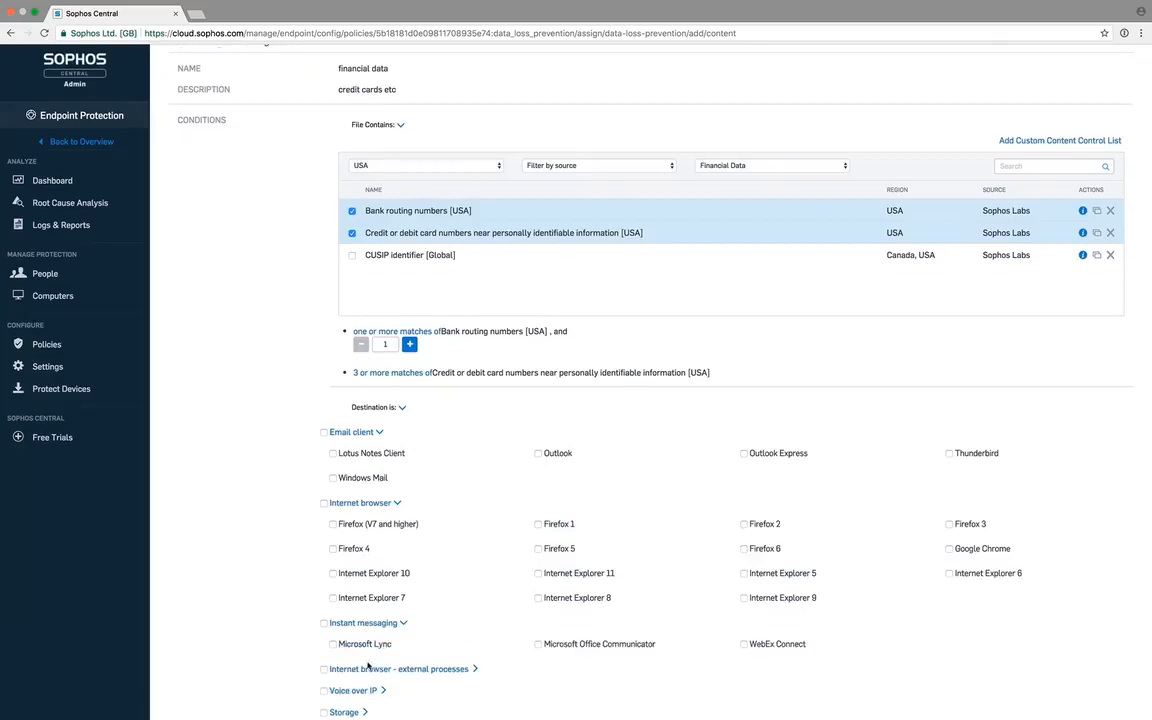
click(368, 664)
click(362, 700)
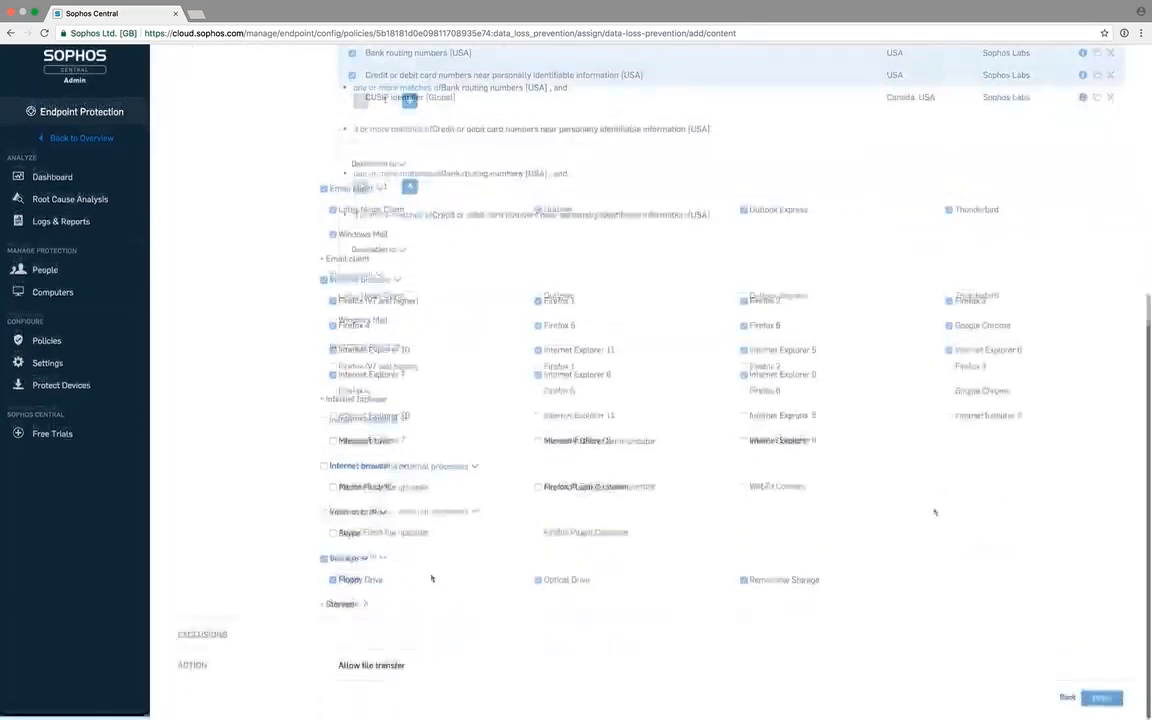
click(1102, 702)
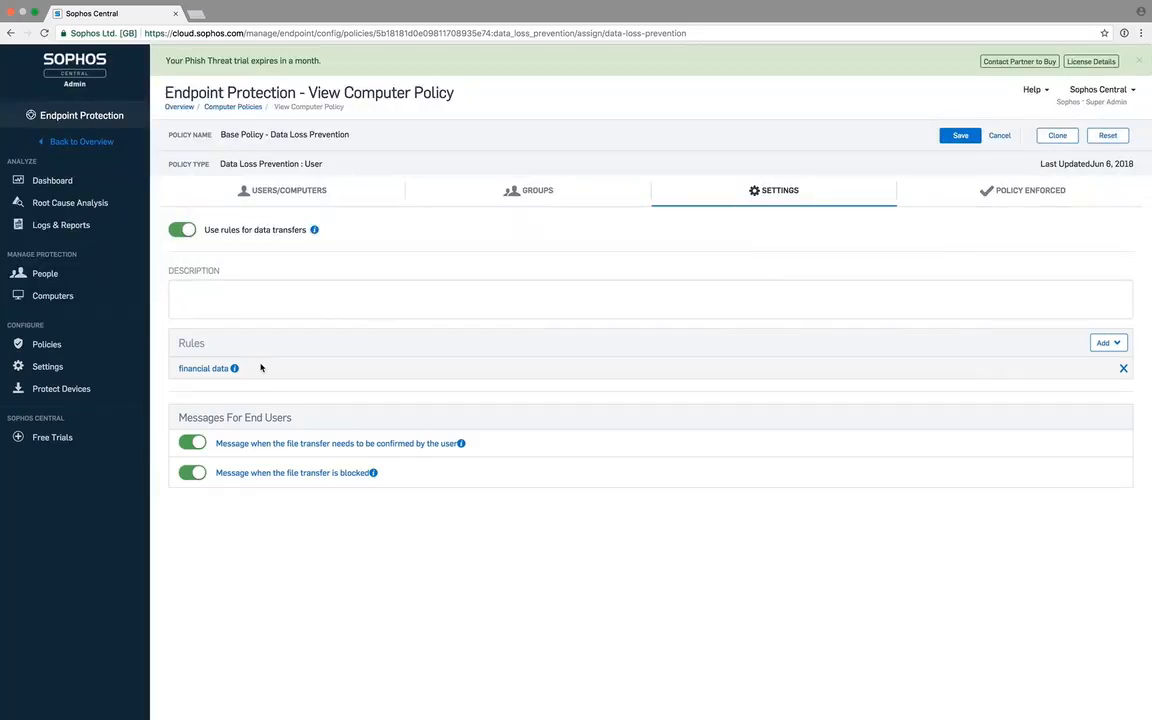
Return to the policies list and open the settings of the base Web Control policy.
click(42, 344)
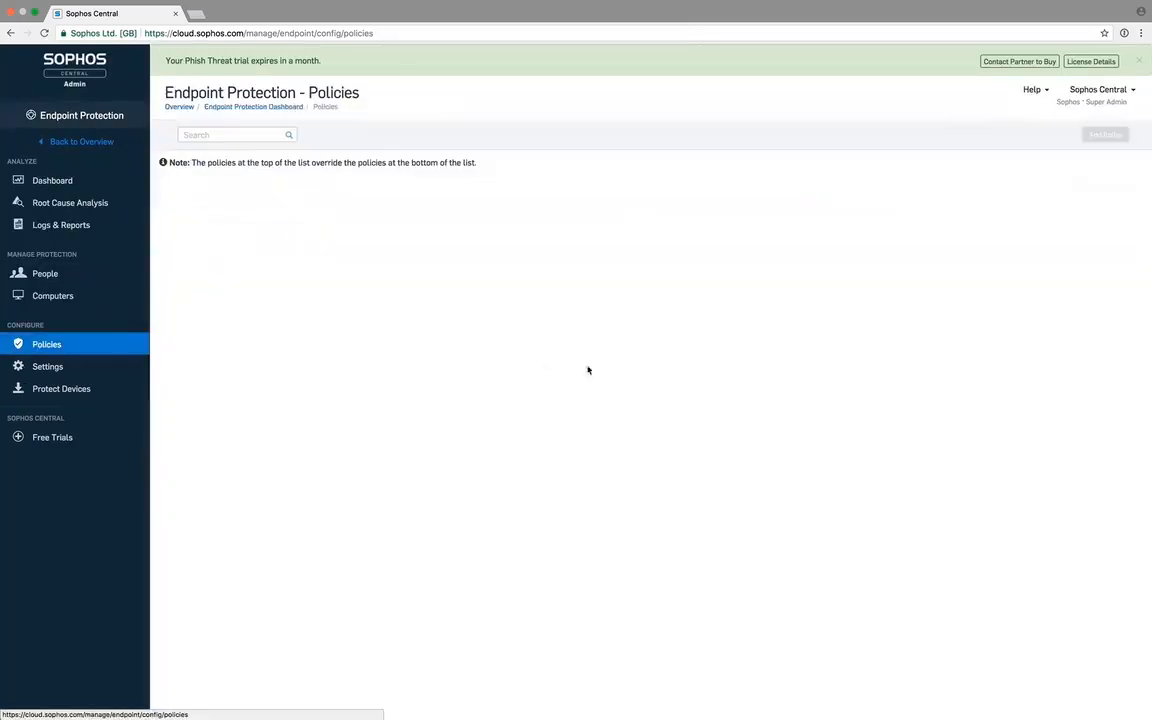
click(291, 588)
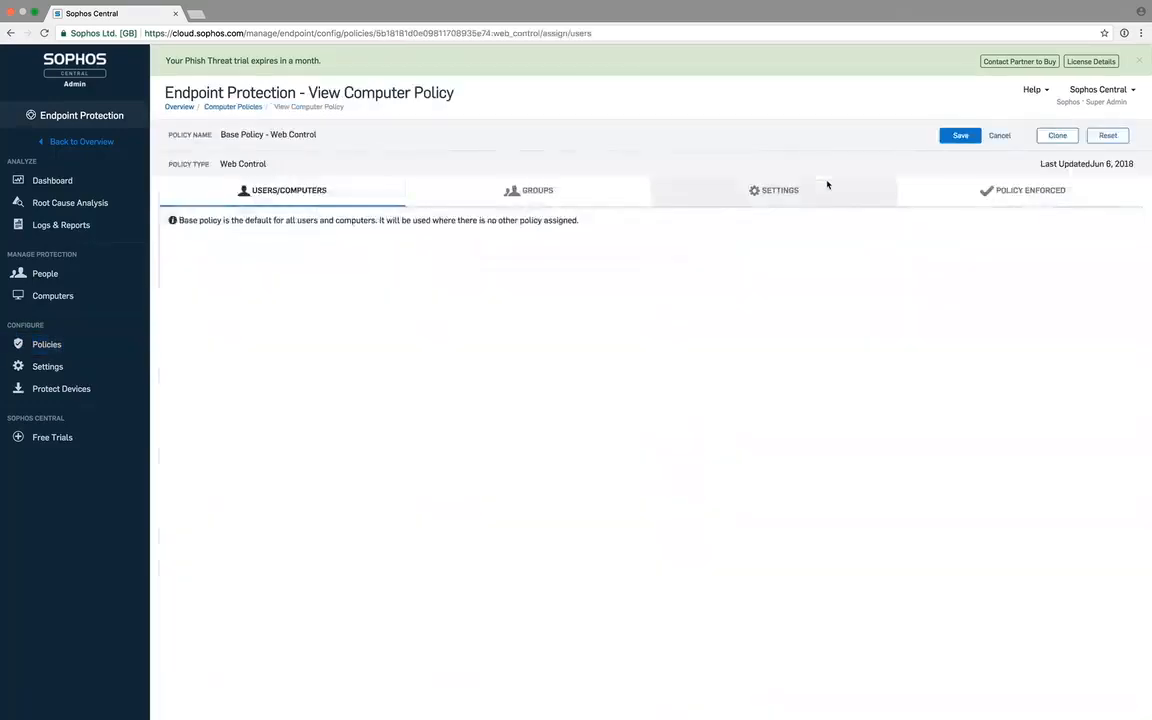
click(805, 190)
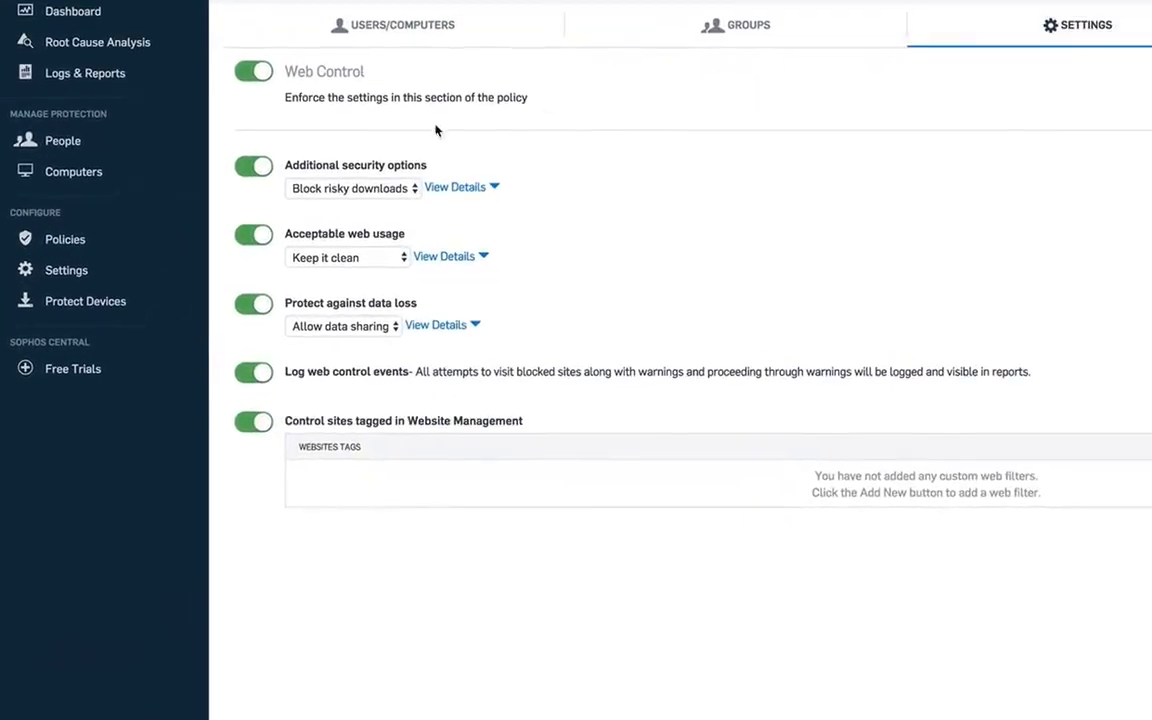
Review the choices for additional security options, their category details and the actions for each risky file type.
click(393, 188)
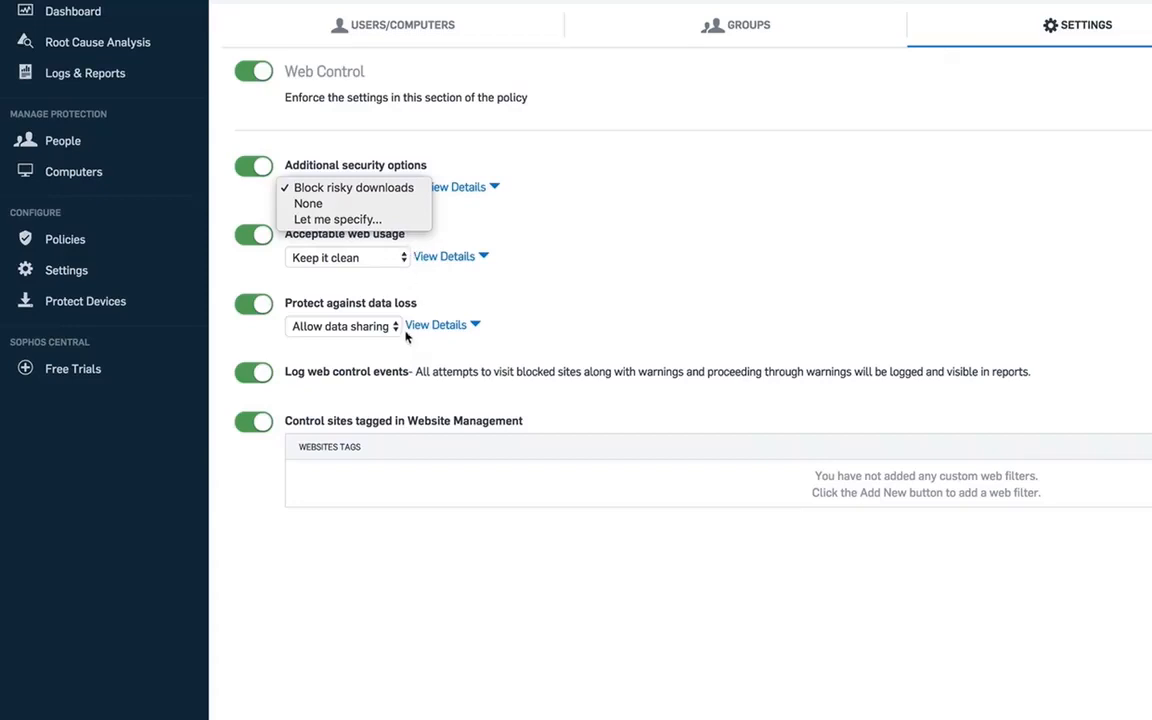
click(348, 152)
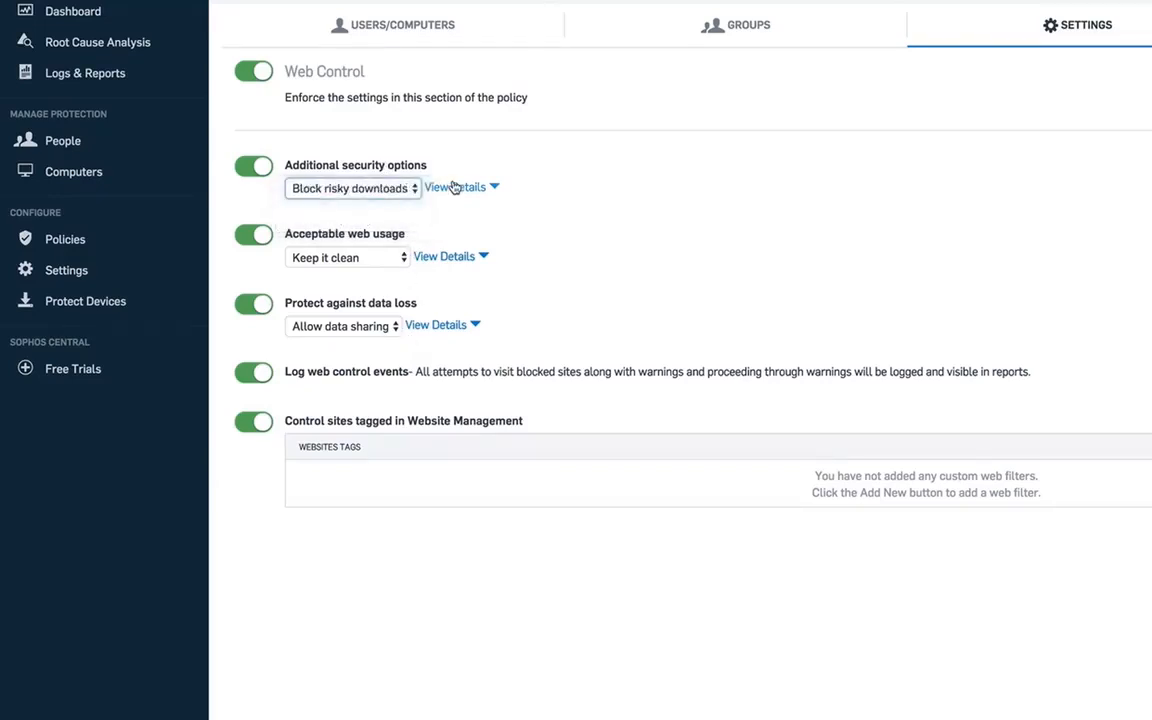
click(452, 188)
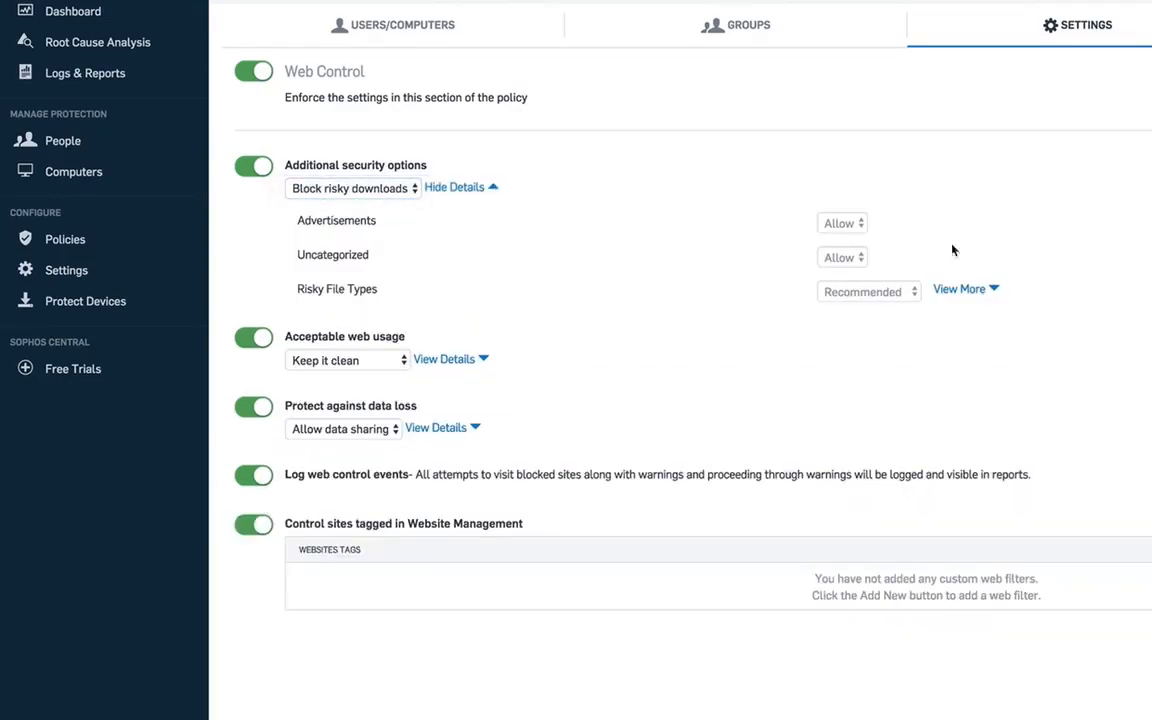
click(962, 290)
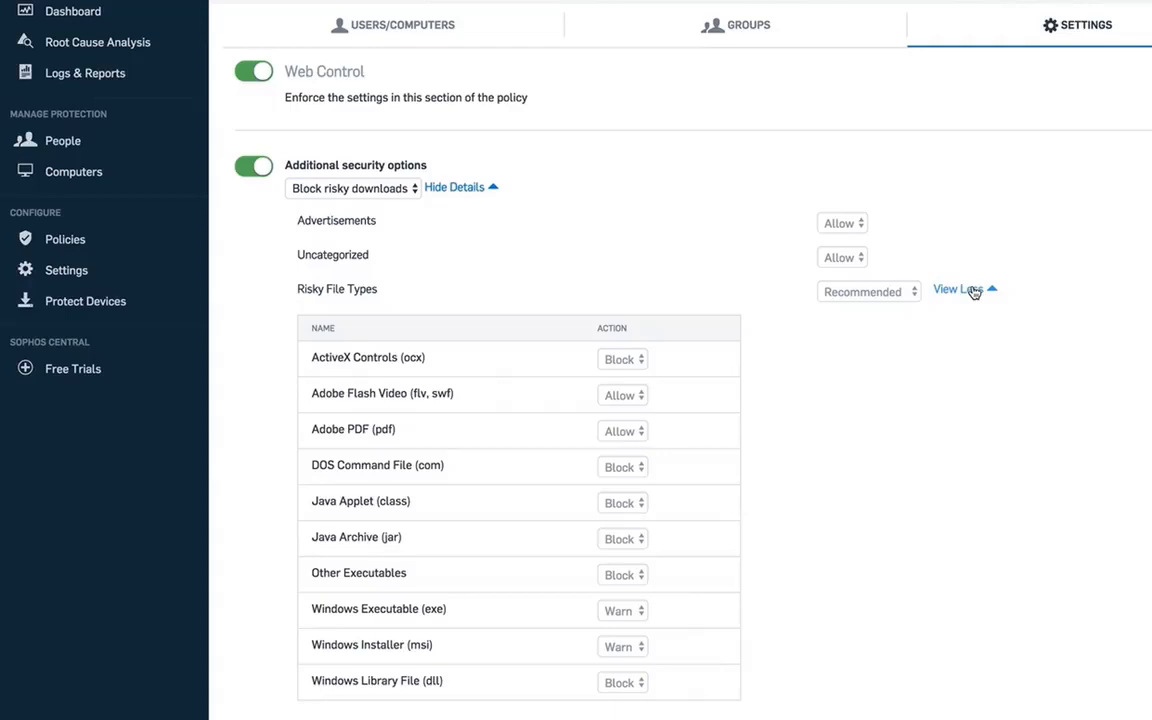
scroll(1016, 244, down, 1)
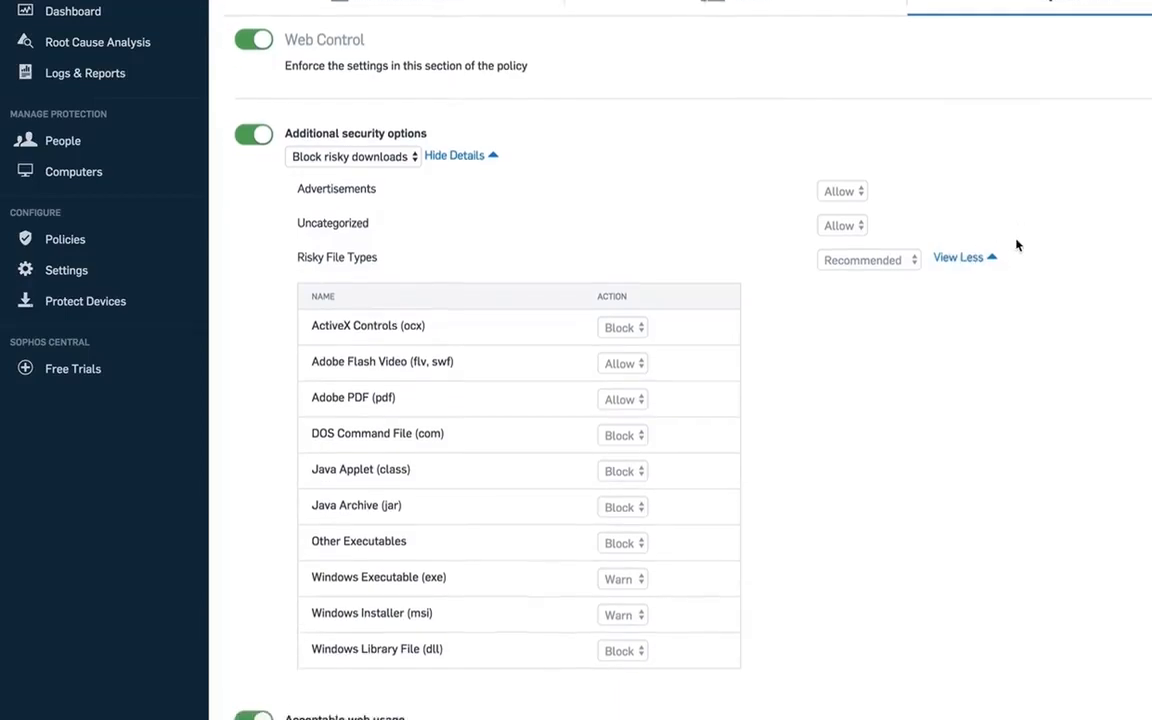
Set both additional security options and risky file types to Let me specify, and block Windows Executable (exe) downloads.
click(396, 137)
click(396, 172)
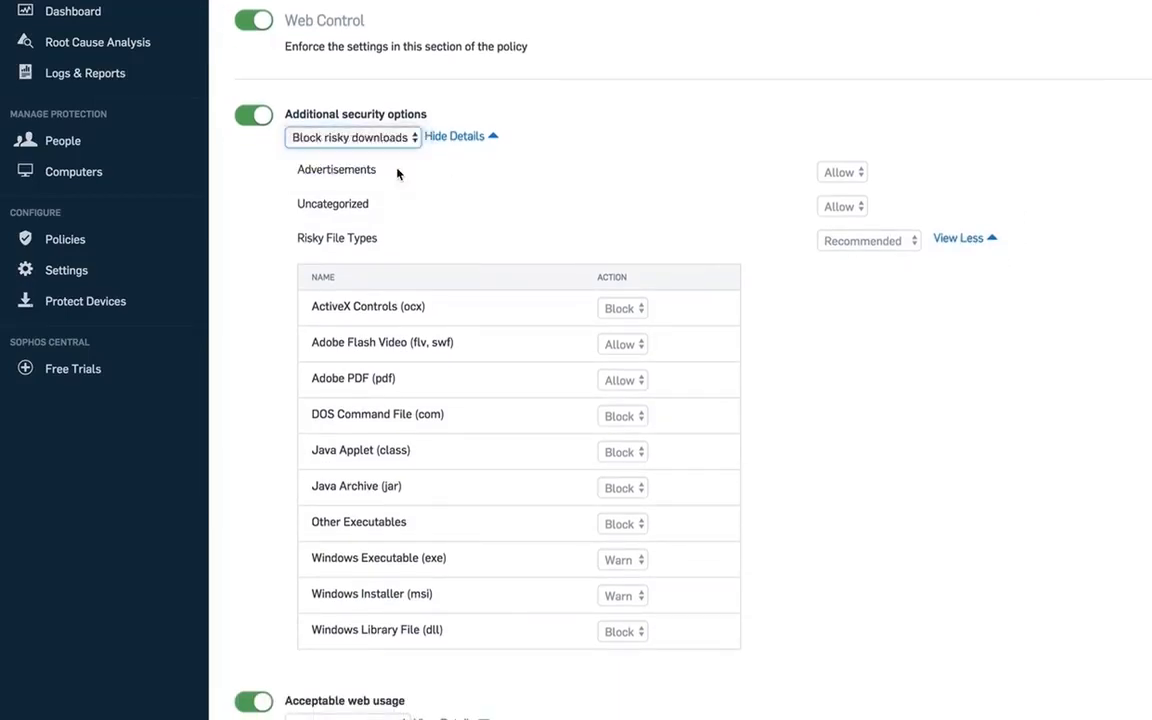
click(863, 249)
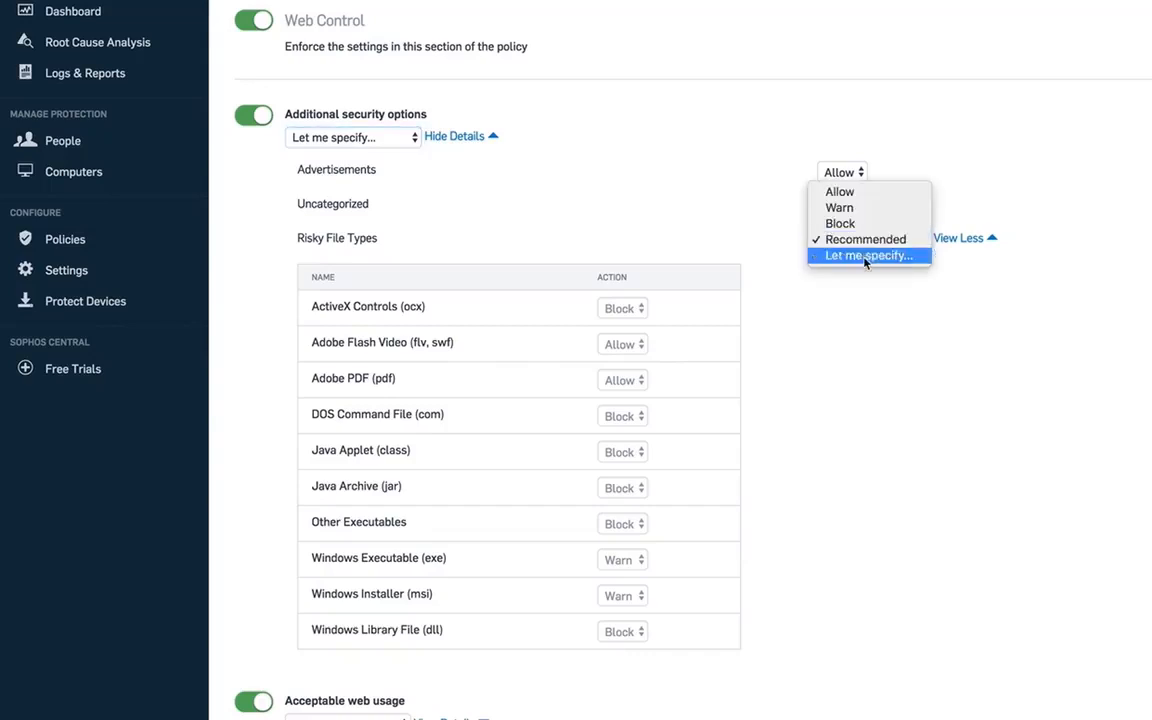
click(866, 255)
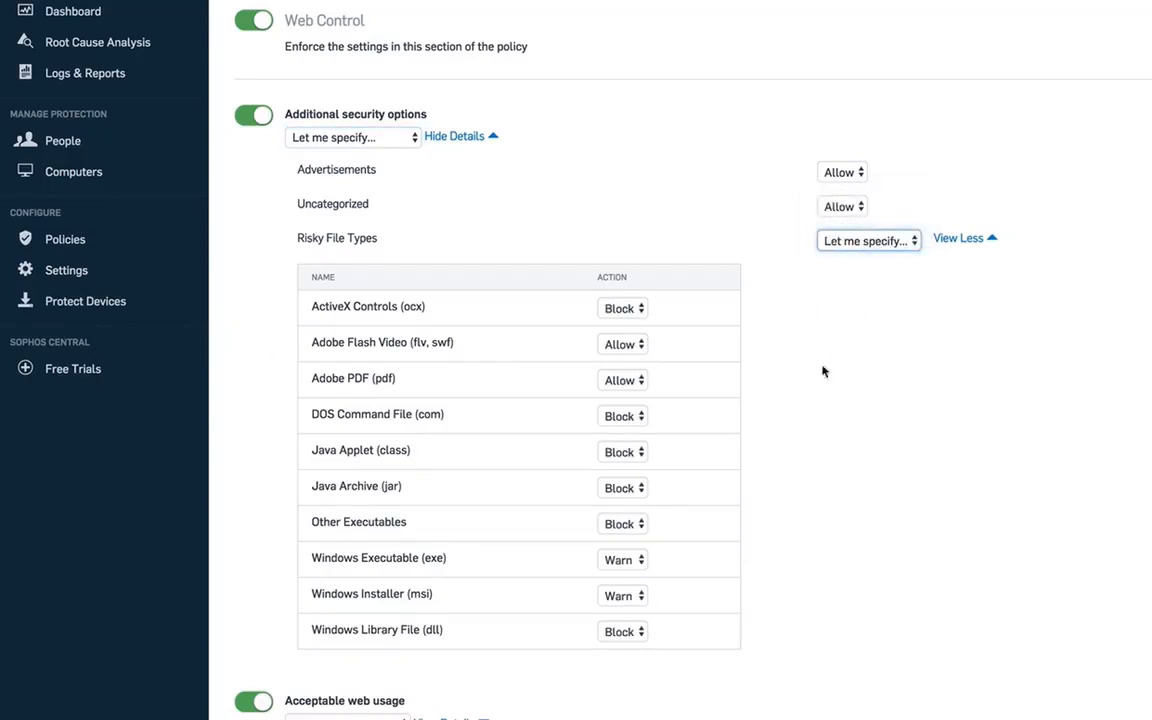
click(622, 559)
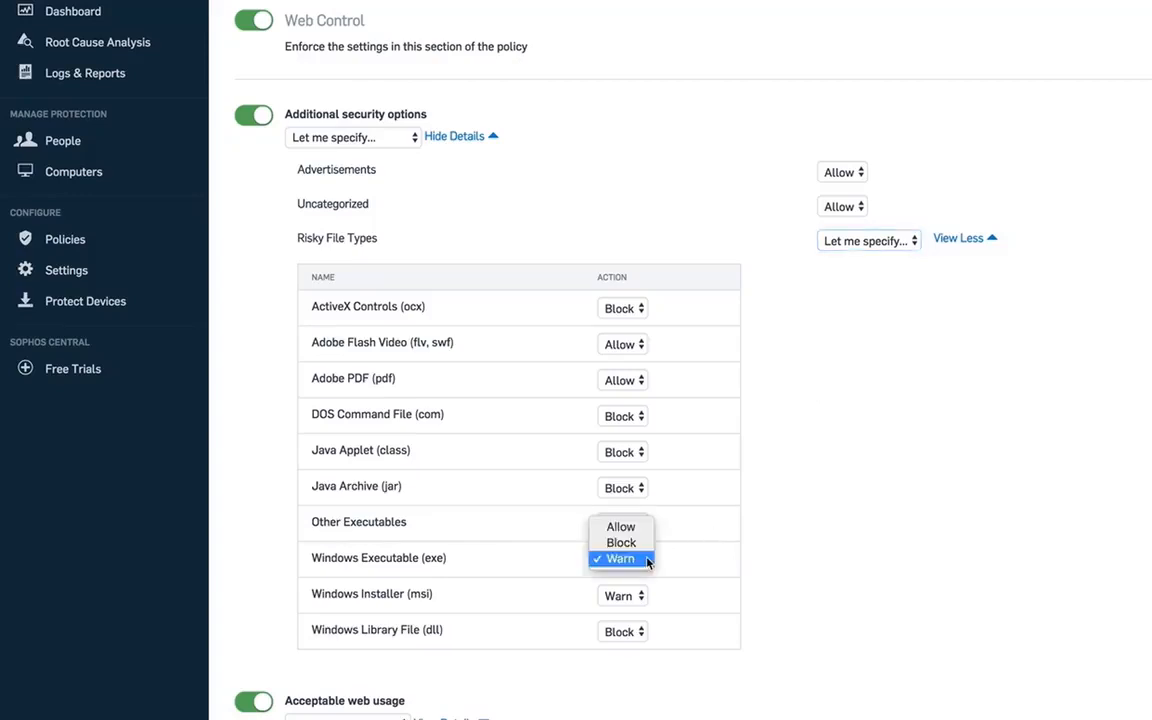
click(621, 542)
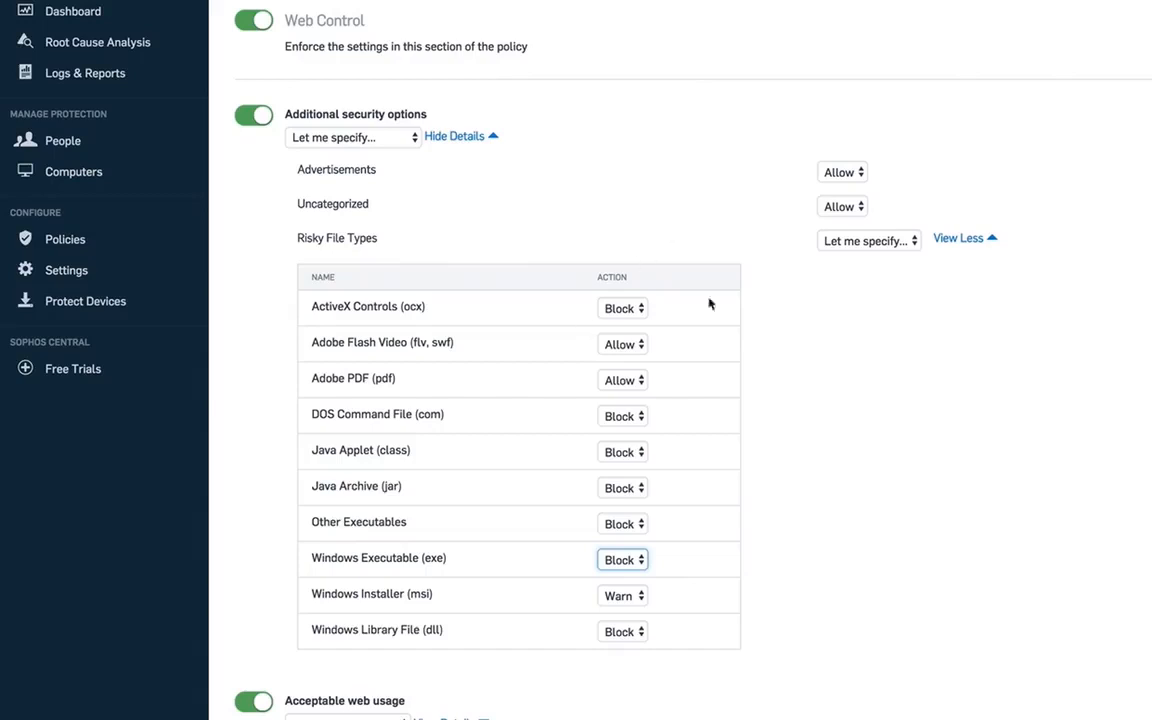
Show the acceptable web usage details, apply the Gentle guidance preset, and switch the option to Let me specify.
scroll(725, 324, down, 3)
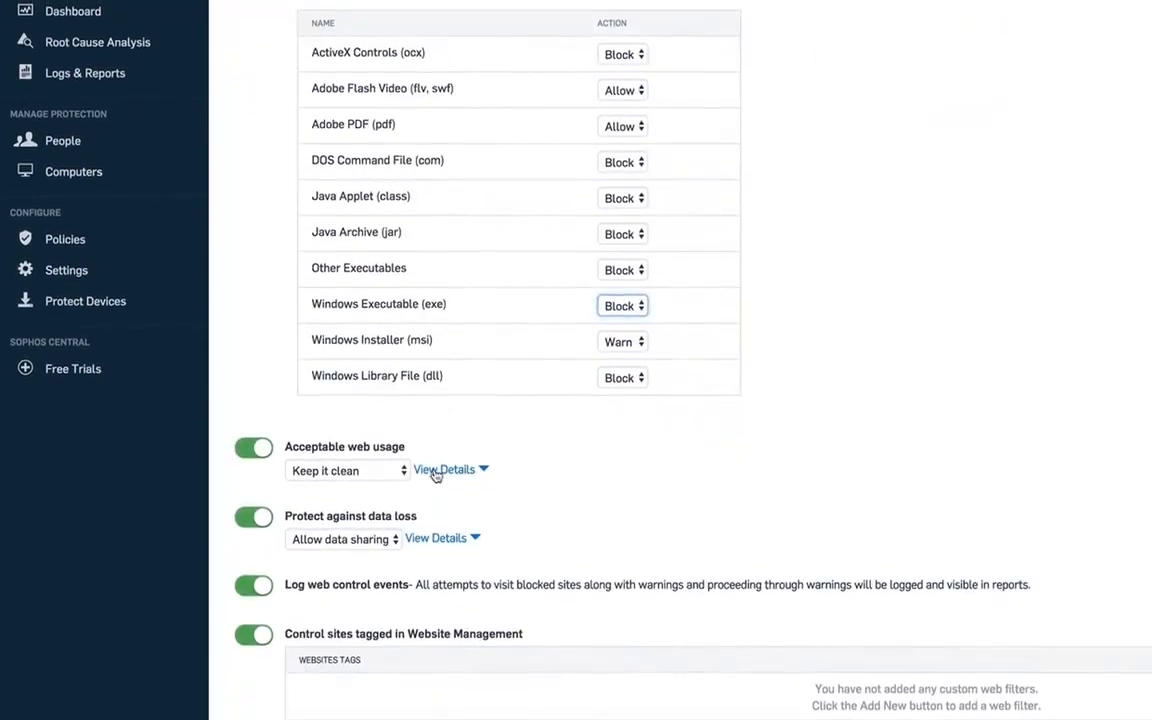
click(400, 472)
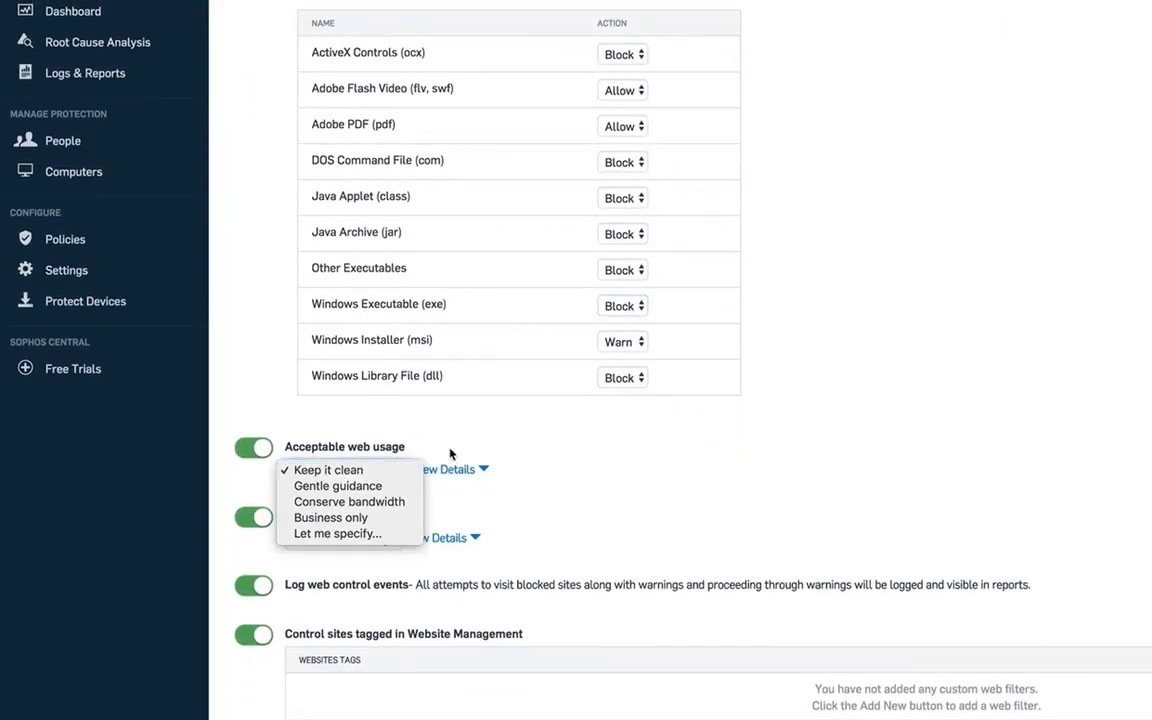
click(452, 456)
click(457, 472)
scroll(458, 474, down, 2)
click(335, 314)
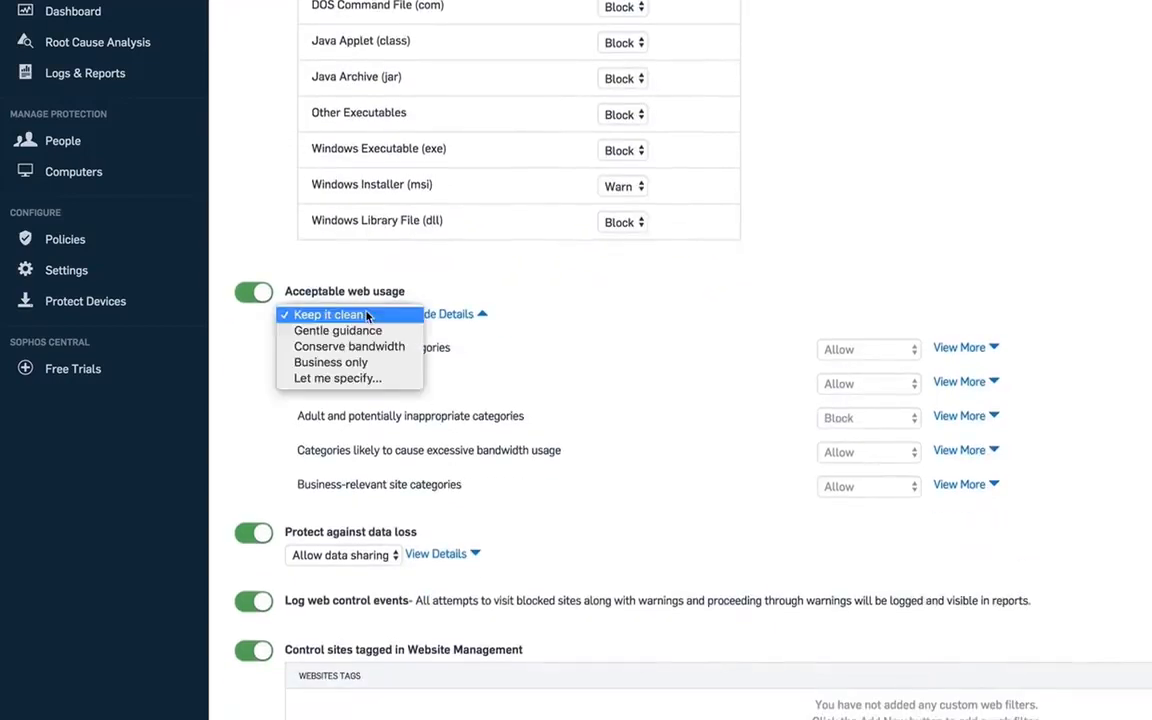
click(372, 330)
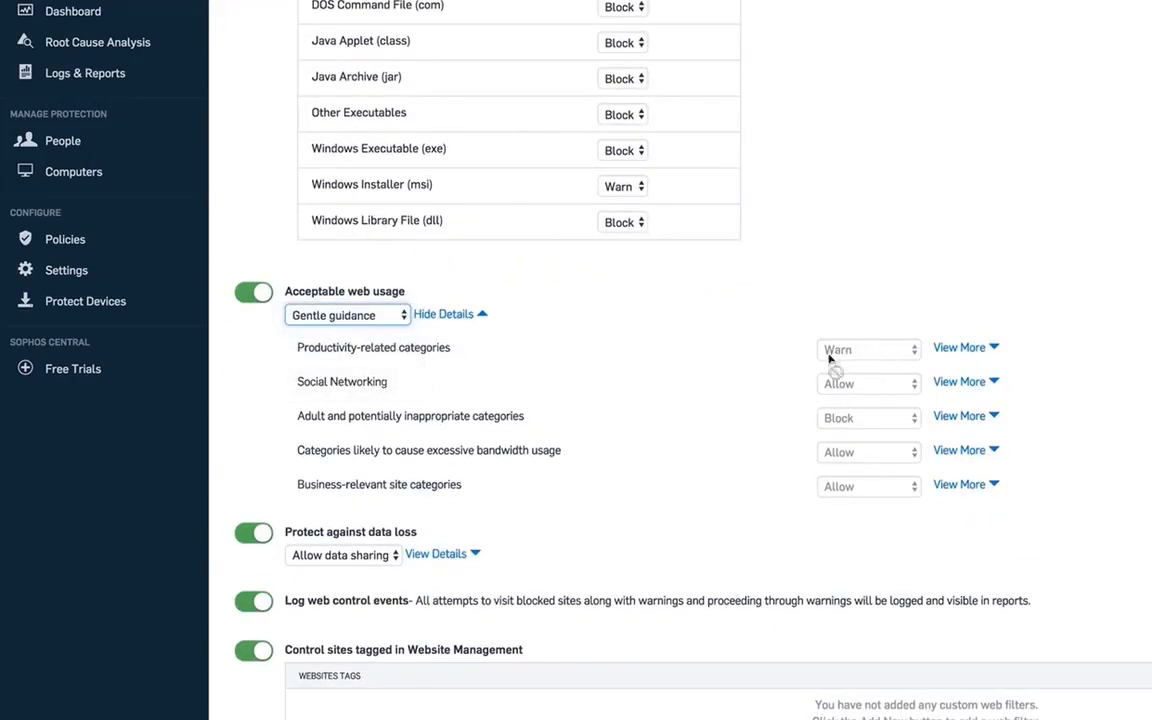
click(385, 314)
click(376, 364)
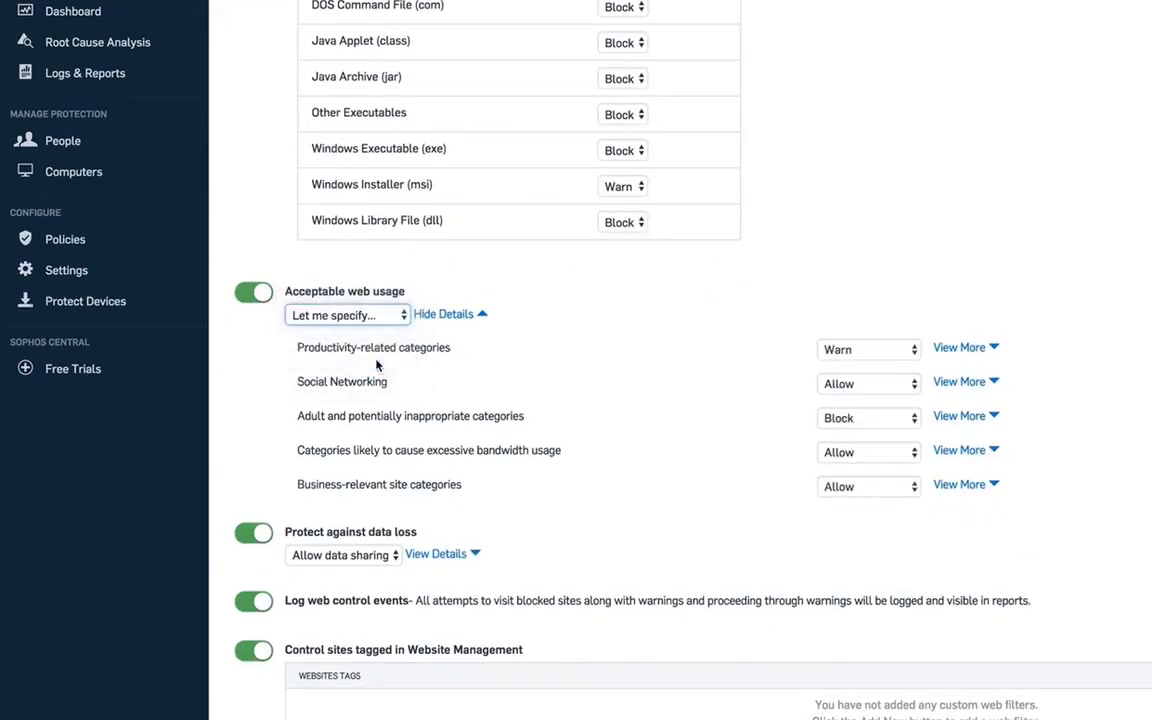
Expand the productivity-related categories under acceptable web usage and set their action to Let me specify.
click(960, 347)
scroll(930, 400, down, 3)
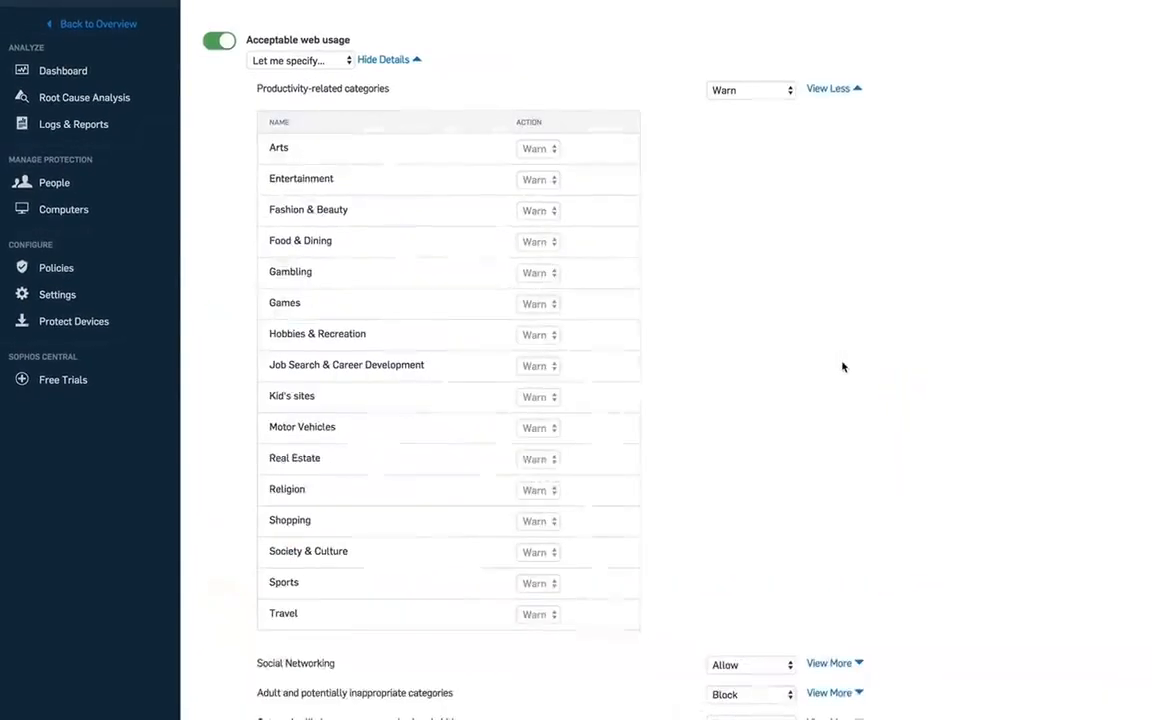
scroll(842, 367, down, 1)
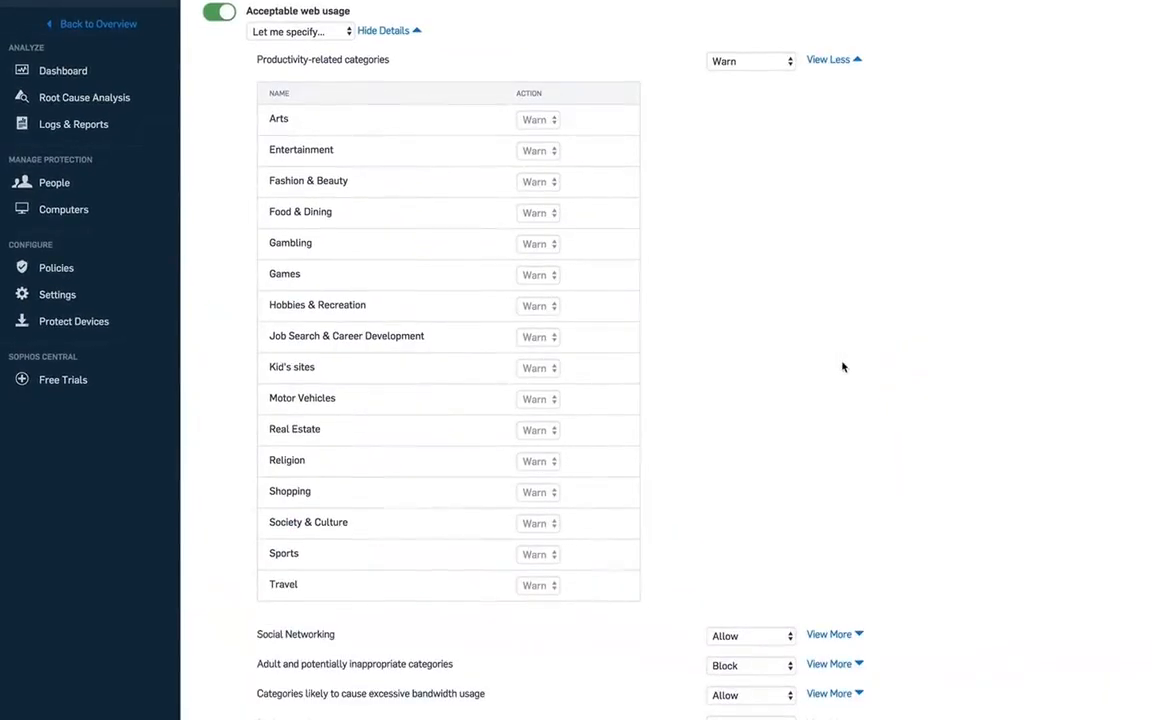
click(748, 60)
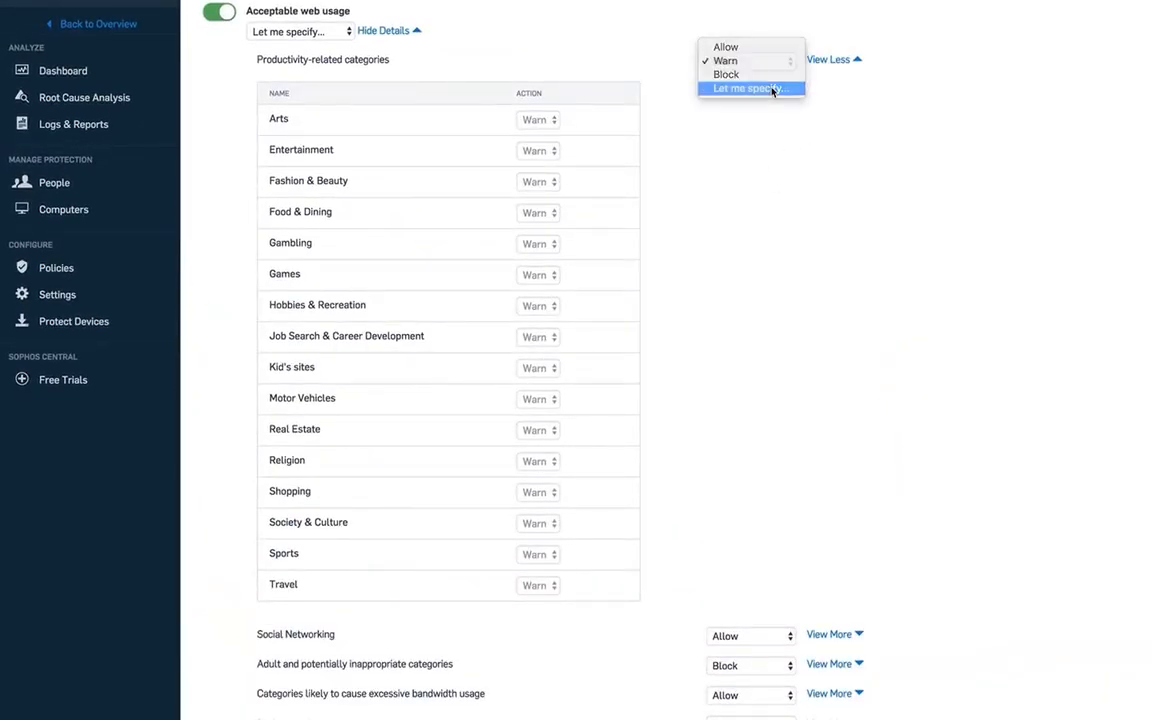
click(776, 88)
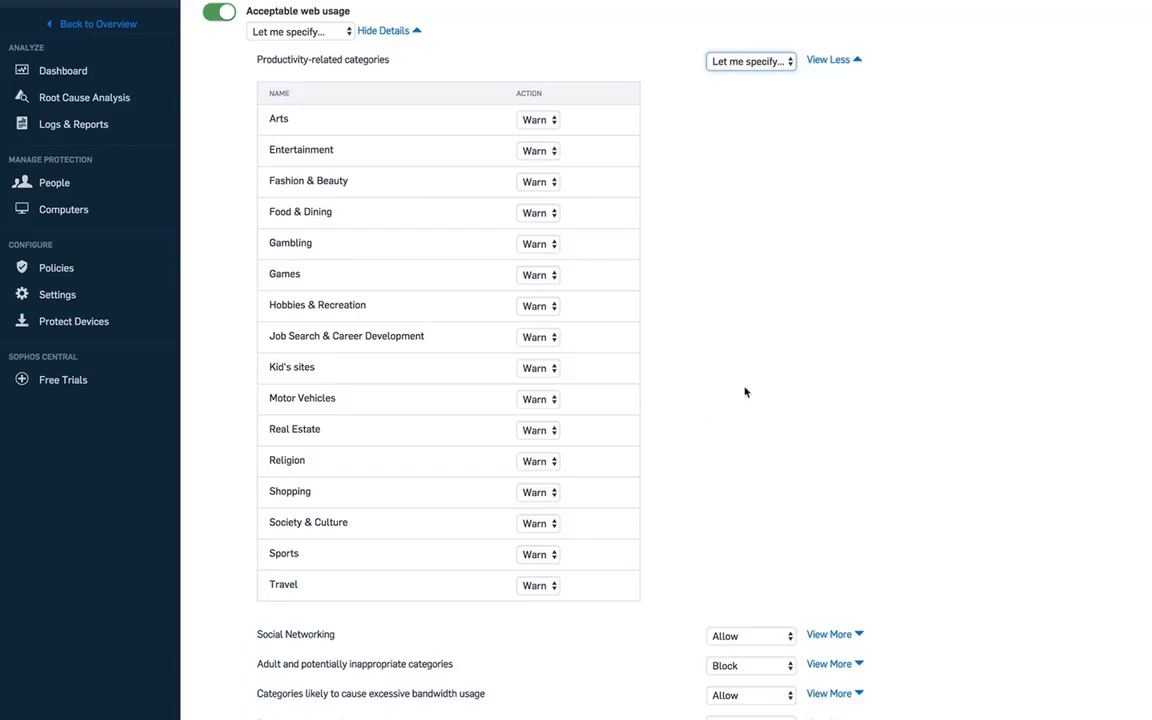
Show the individual actions for the adult and potentially inappropriate categories.
scroll(746, 391, down, 4)
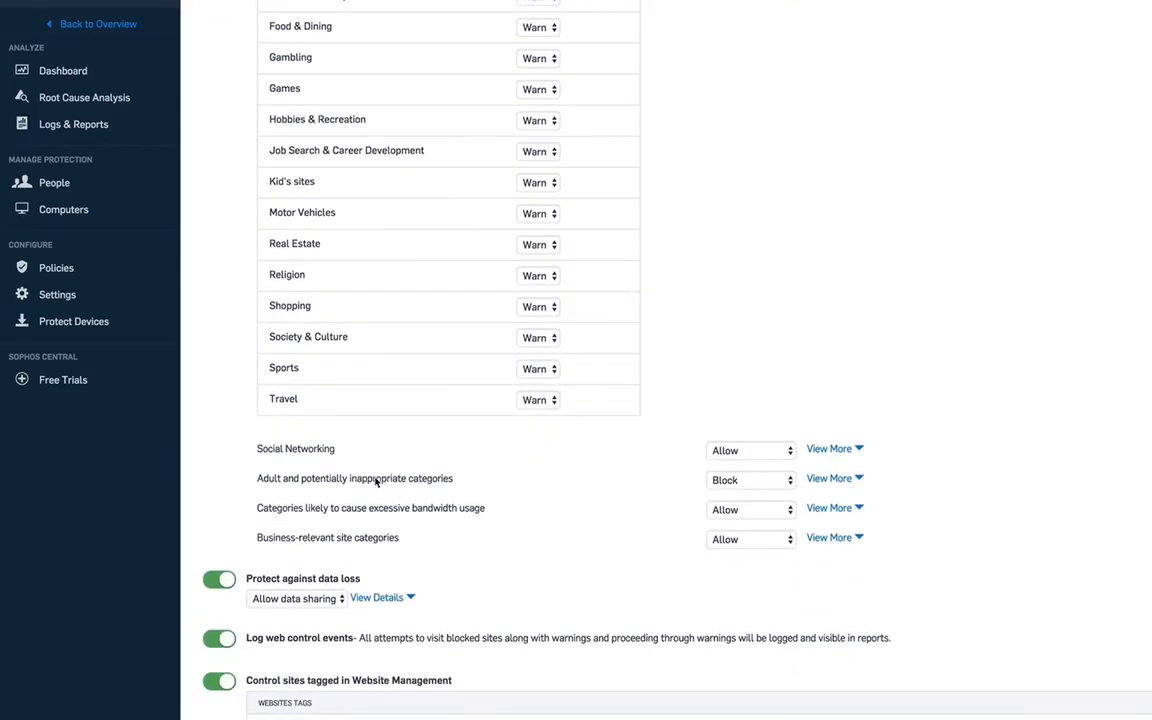
click(820, 481)
scroll(700, 450, down, 4)
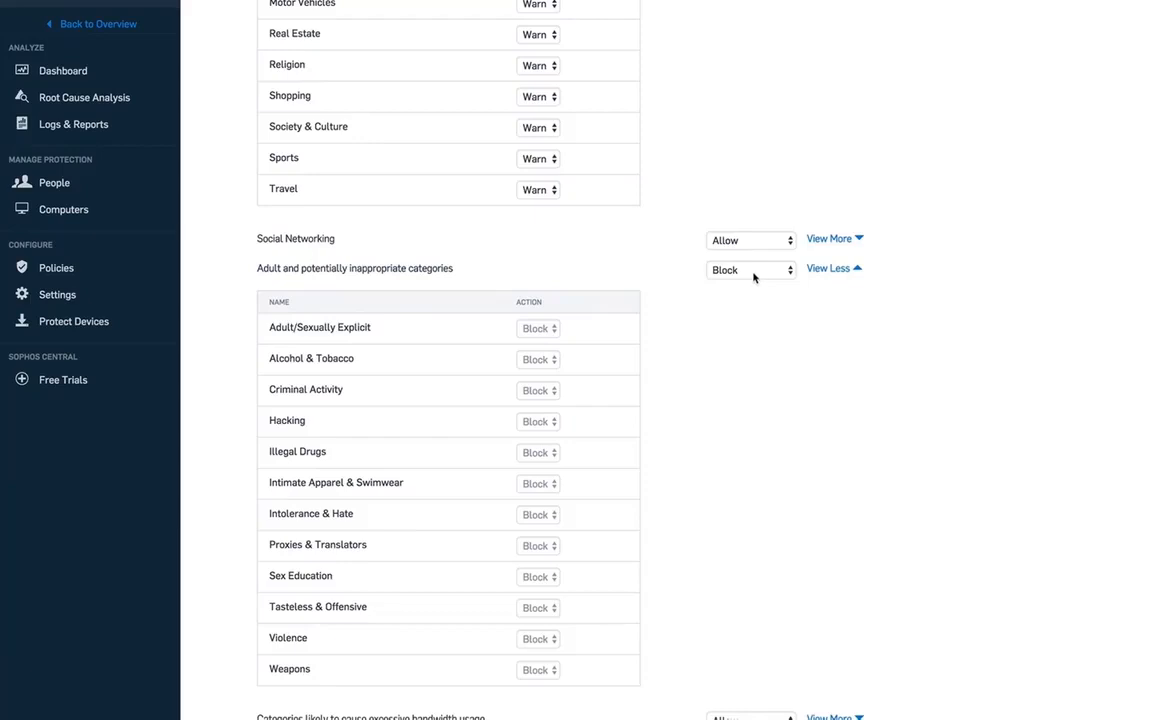
Show the details of the data loss protection option and set it to Let me specify.
scroll(754, 277, down, 5)
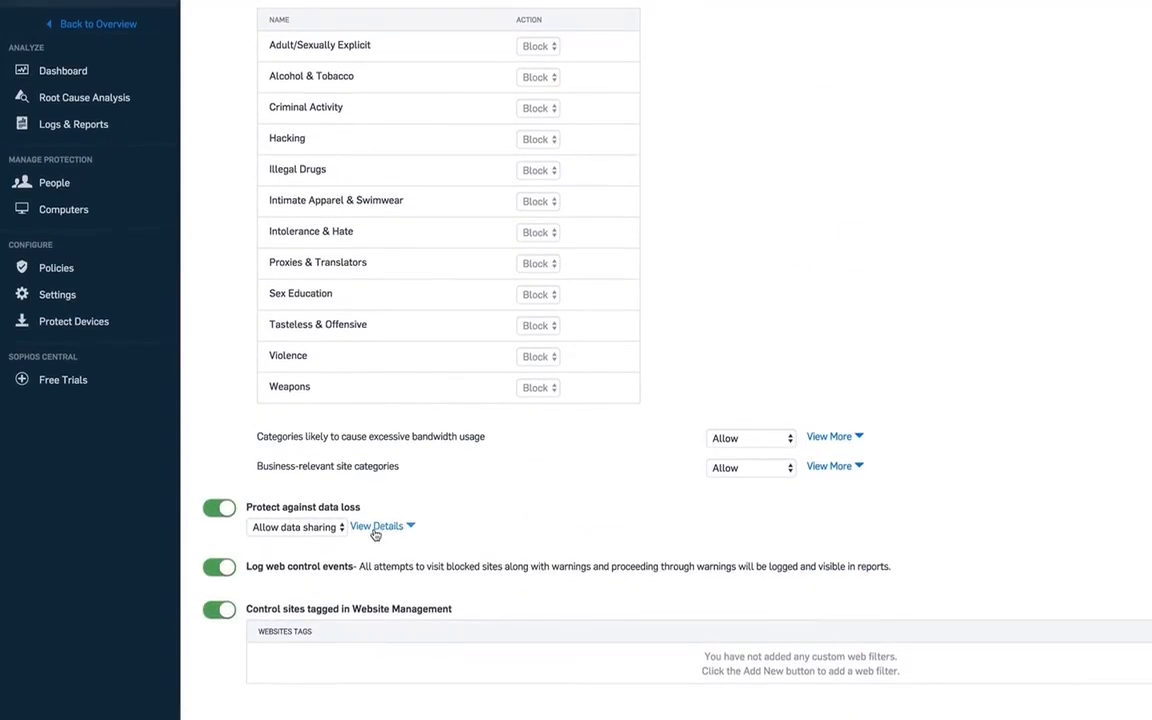
click(380, 525)
click(318, 525)
click(325, 555)
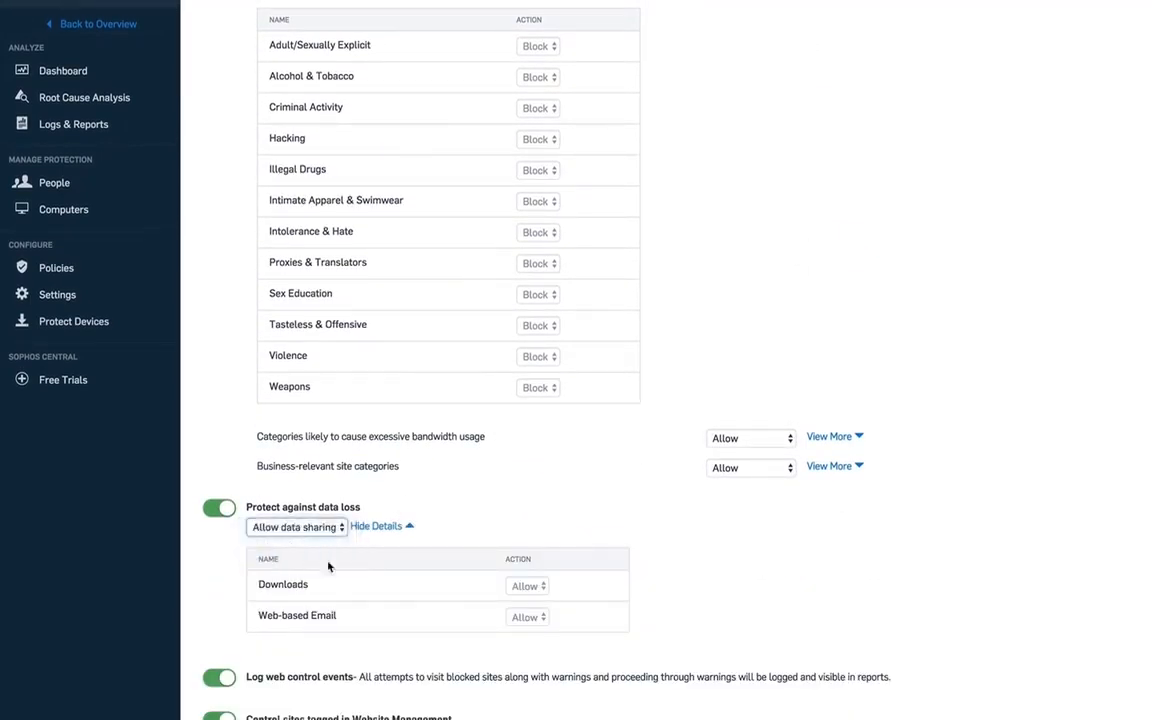
scroll(350, 579, down, 2)
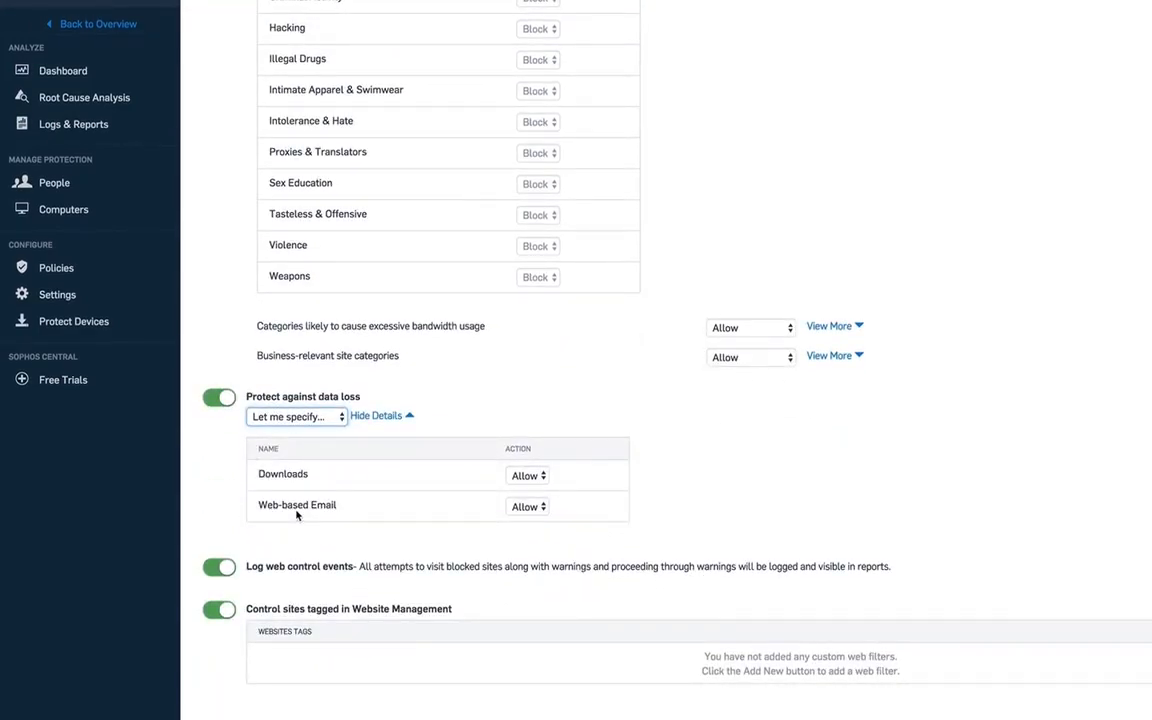
scroll(473, 609, up, 1)
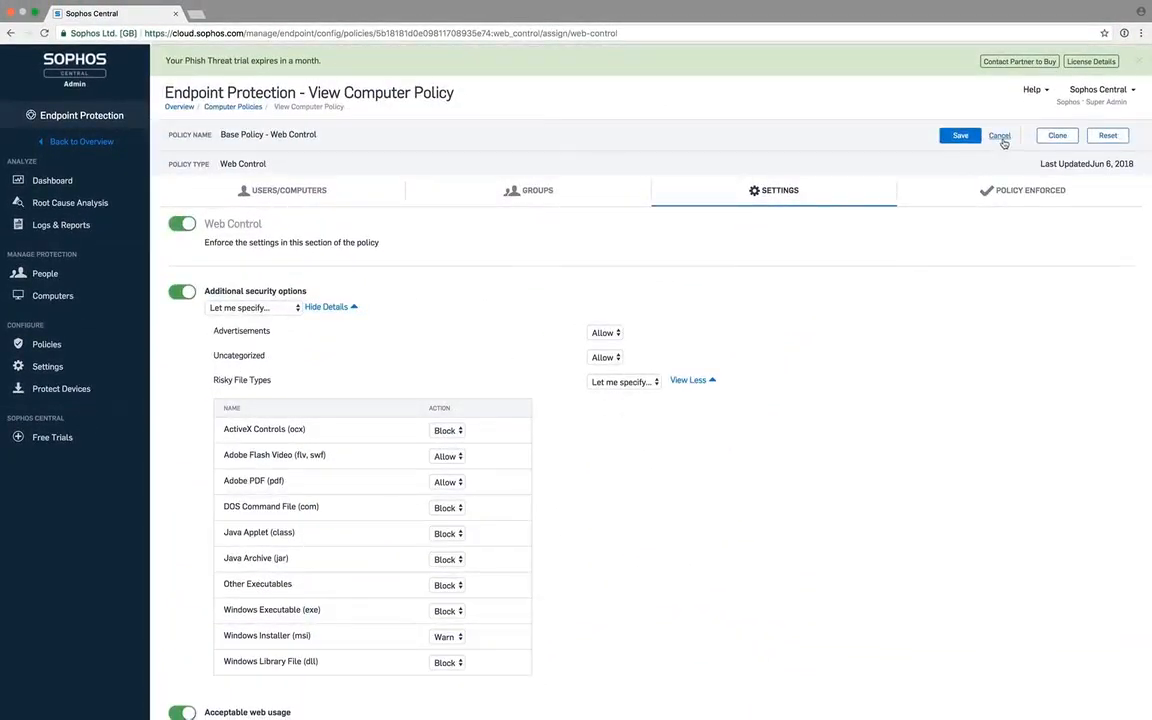
Open the settings of the base Update Management policy and turn on scheduling updates for a preferred time.
click(42, 345)
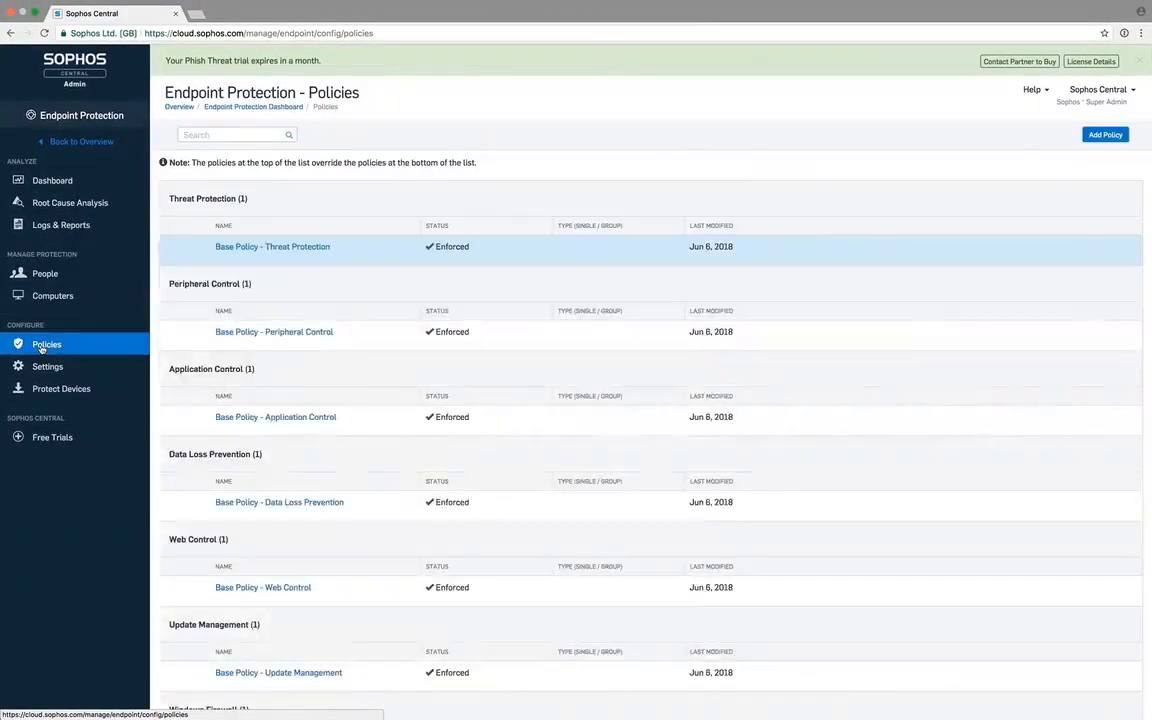
scroll(432, 504, down, 2)
click(317, 607)
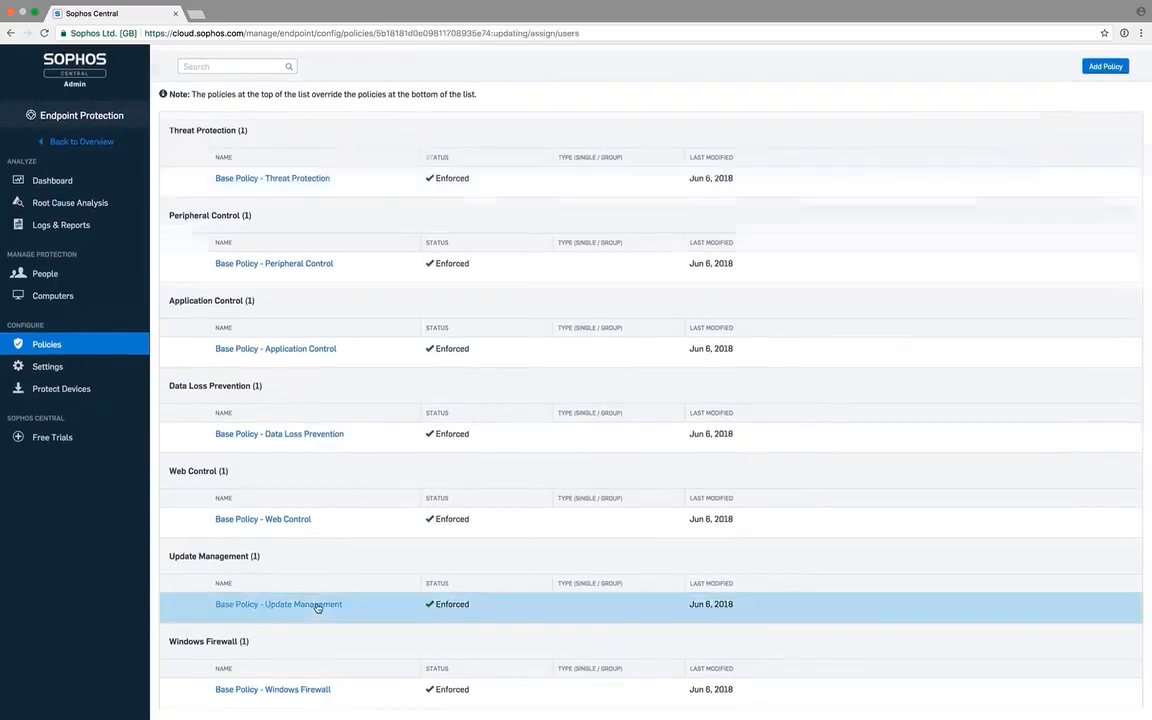
click(769, 191)
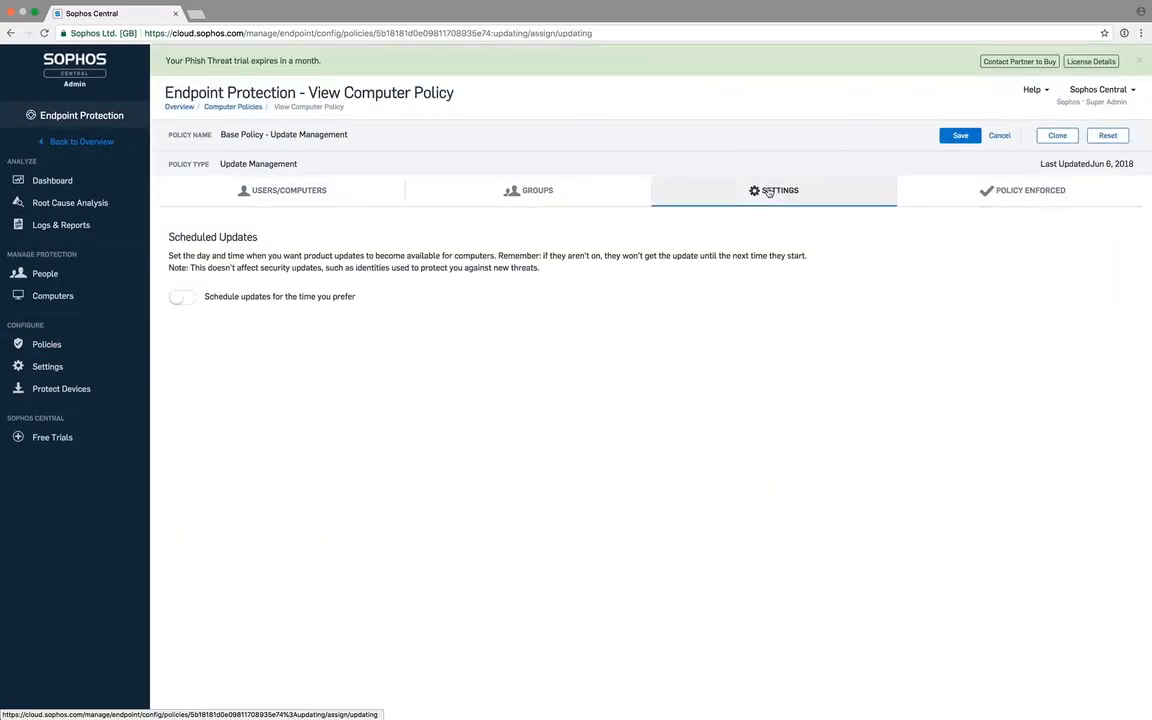
click(181, 297)
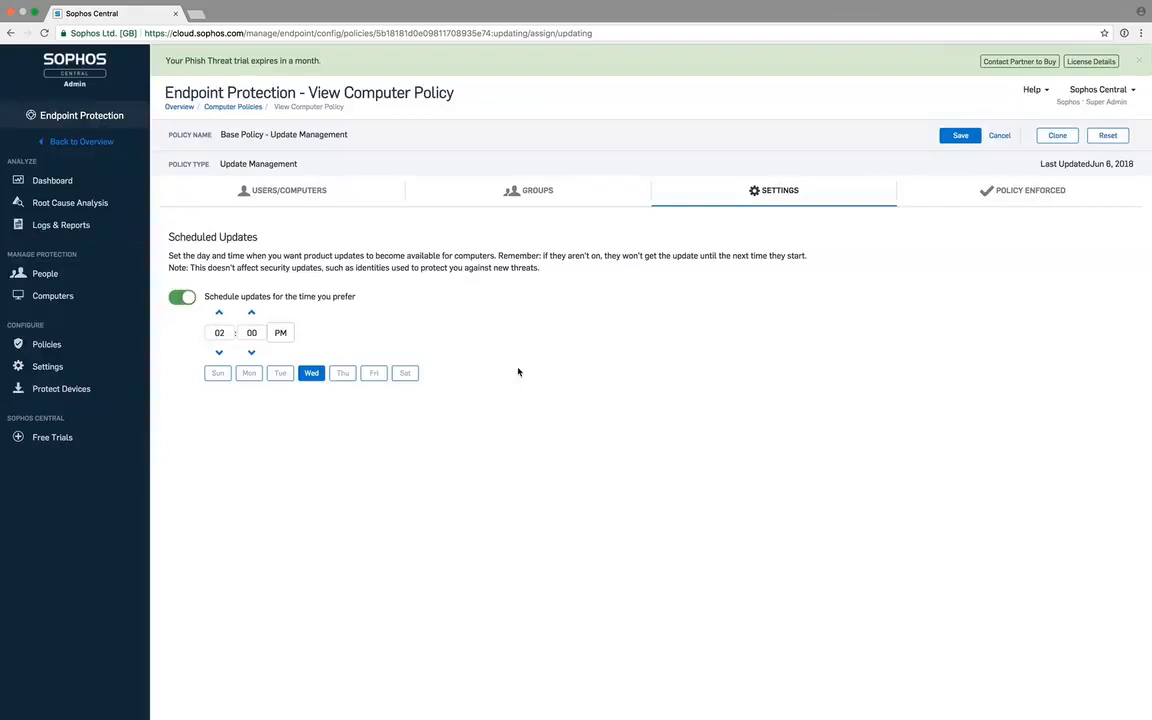
Return to the policies list and open the settings of the base Windows Firewall policy.
click(48, 345)
scroll(278, 700, down, 2)
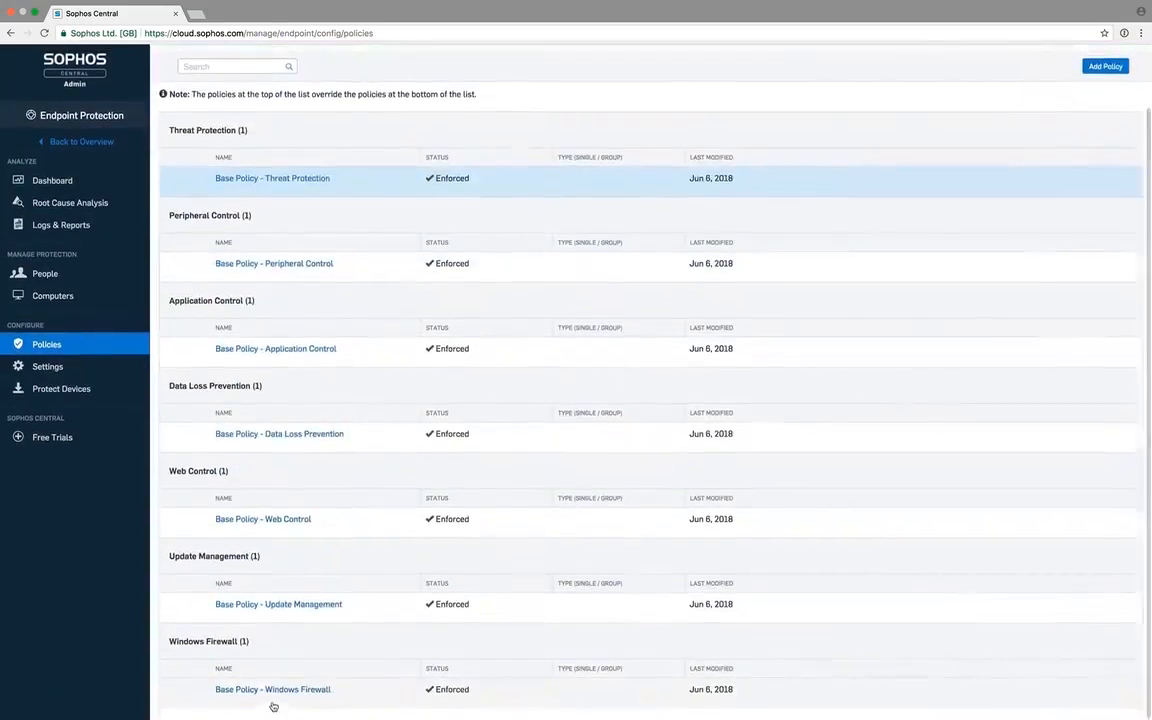
click(266, 690)
click(758, 187)
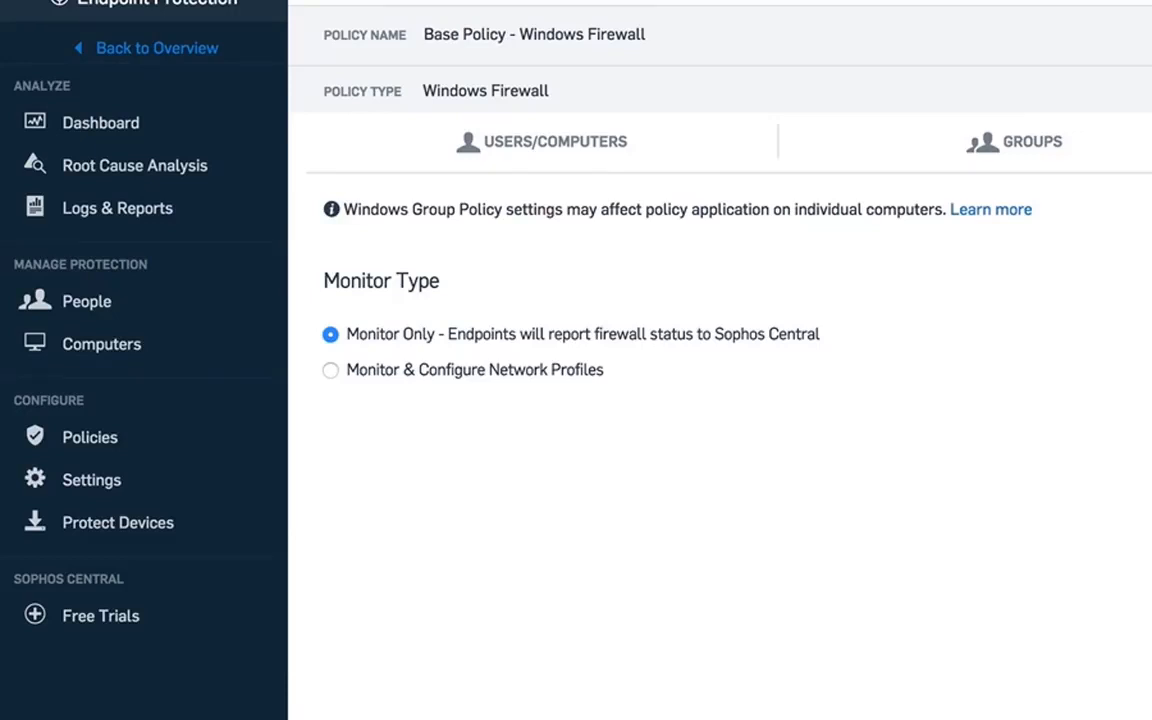
Choose Monitor & Configure Network Profiles, with inbound connections set to Block All for public networks and Block (with exceptions) for private networks.
click(430, 372)
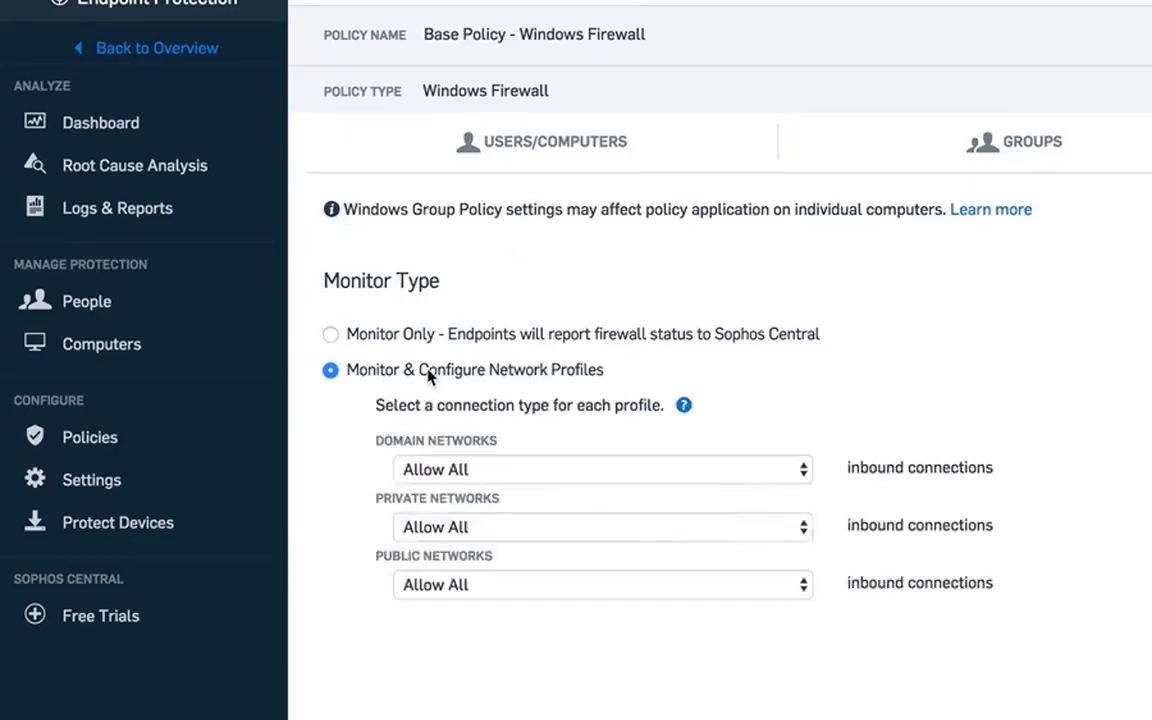
click(774, 476)
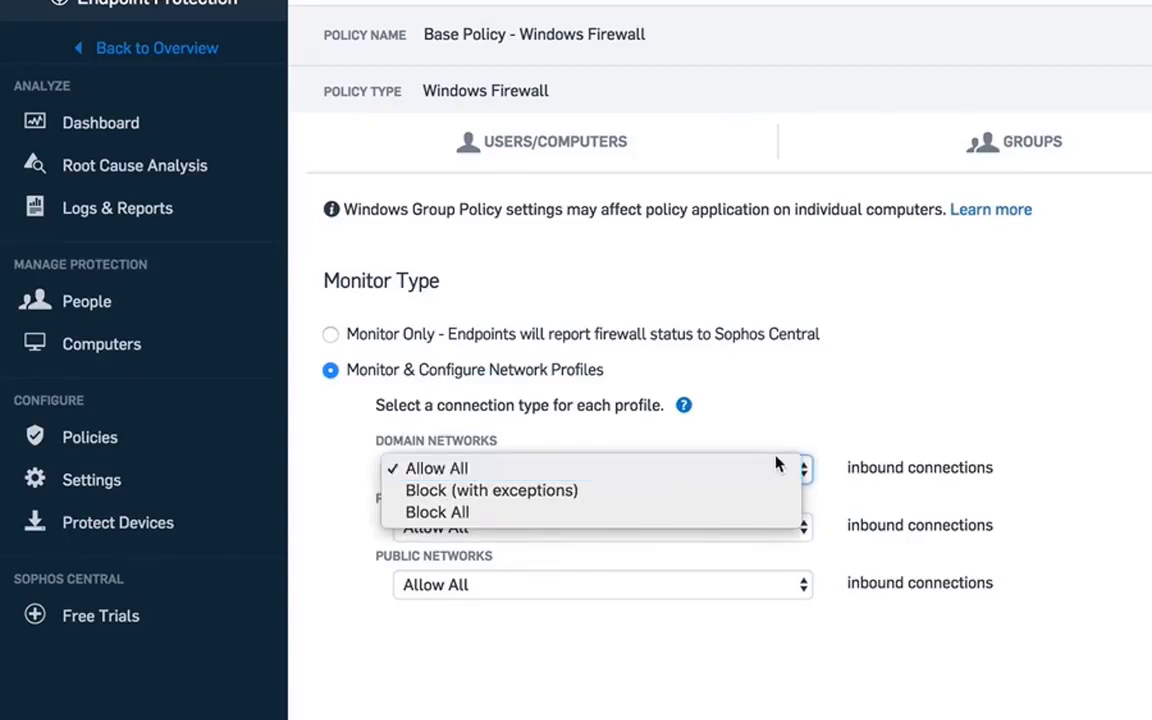
click(789, 452)
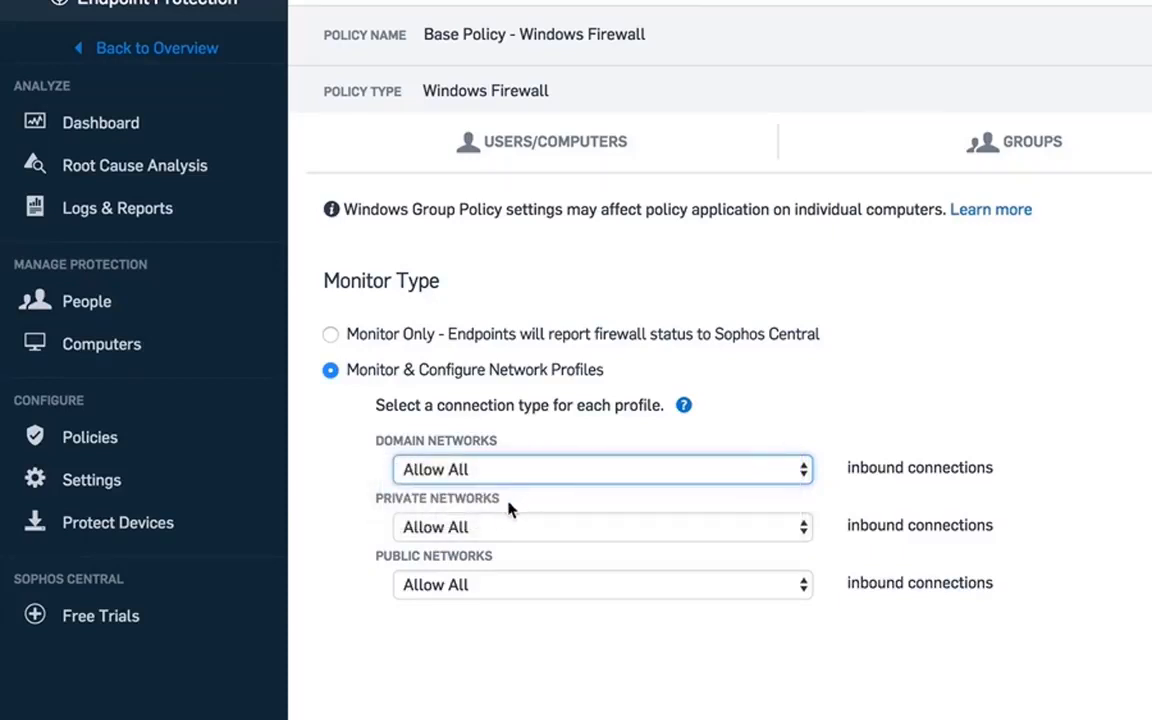
click(481, 584)
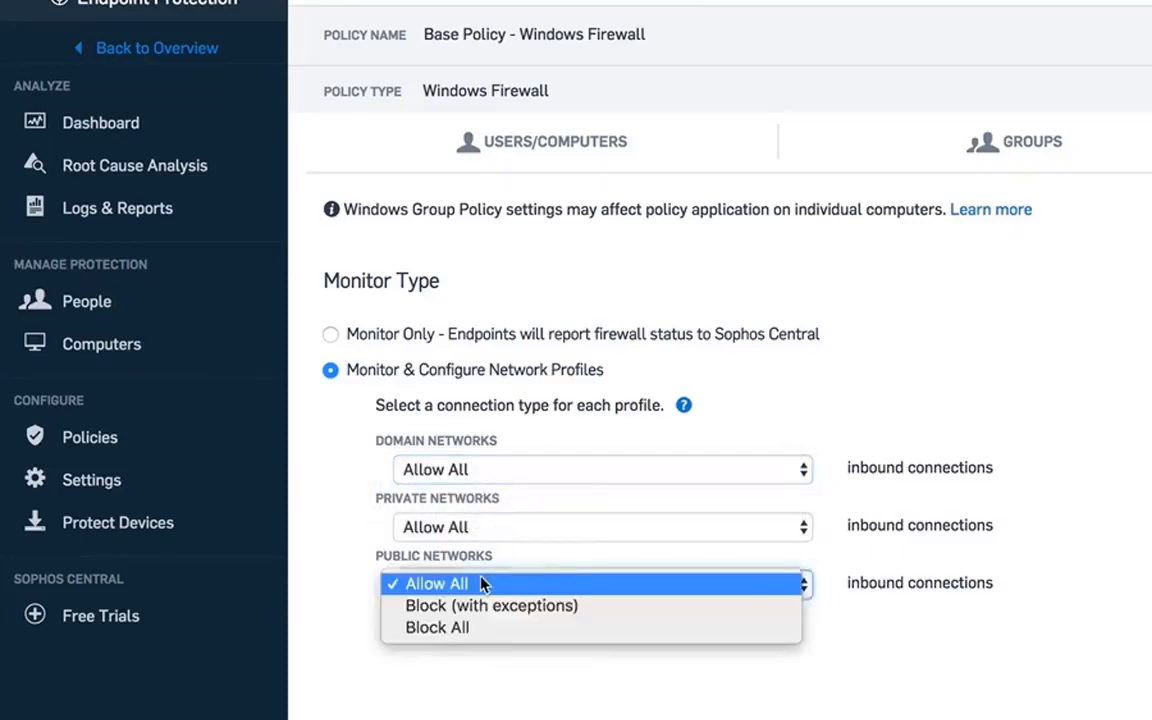
click(476, 632)
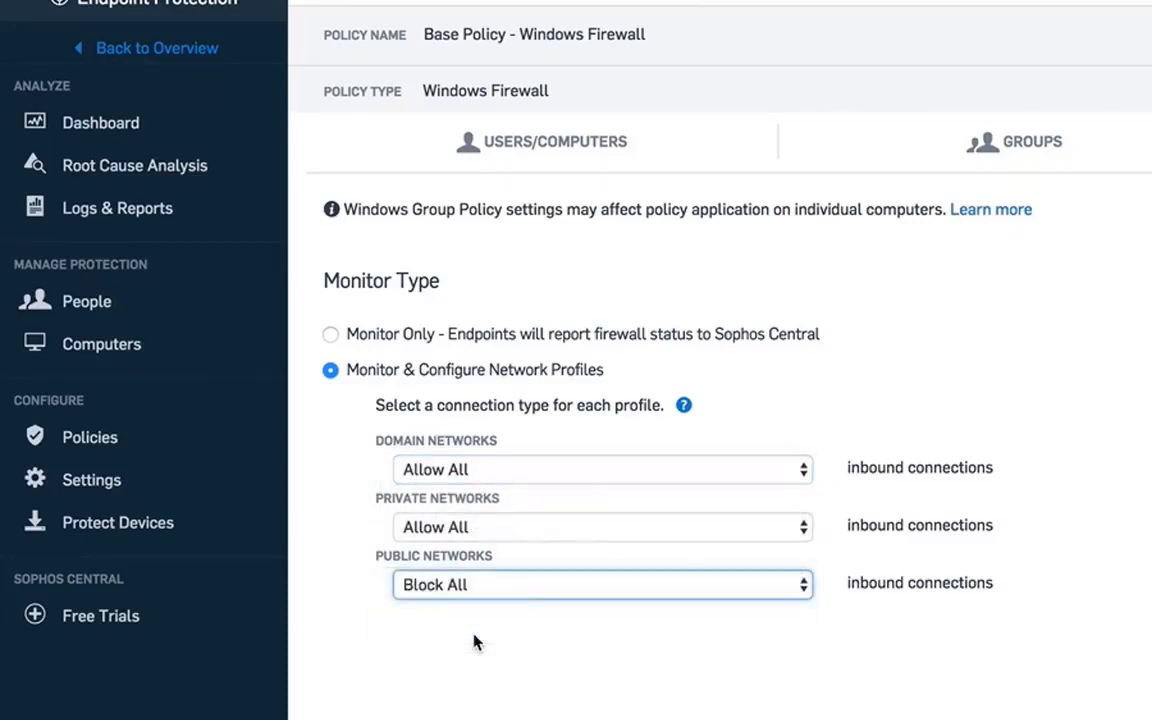
click(519, 535)
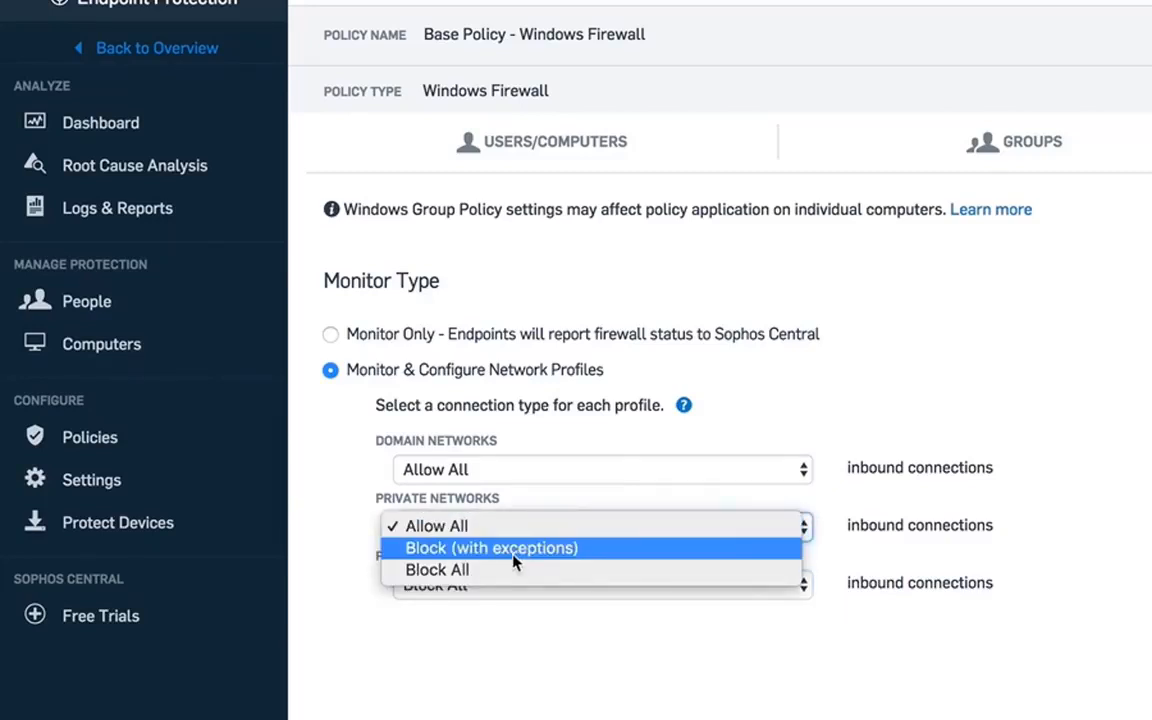
click(515, 560)
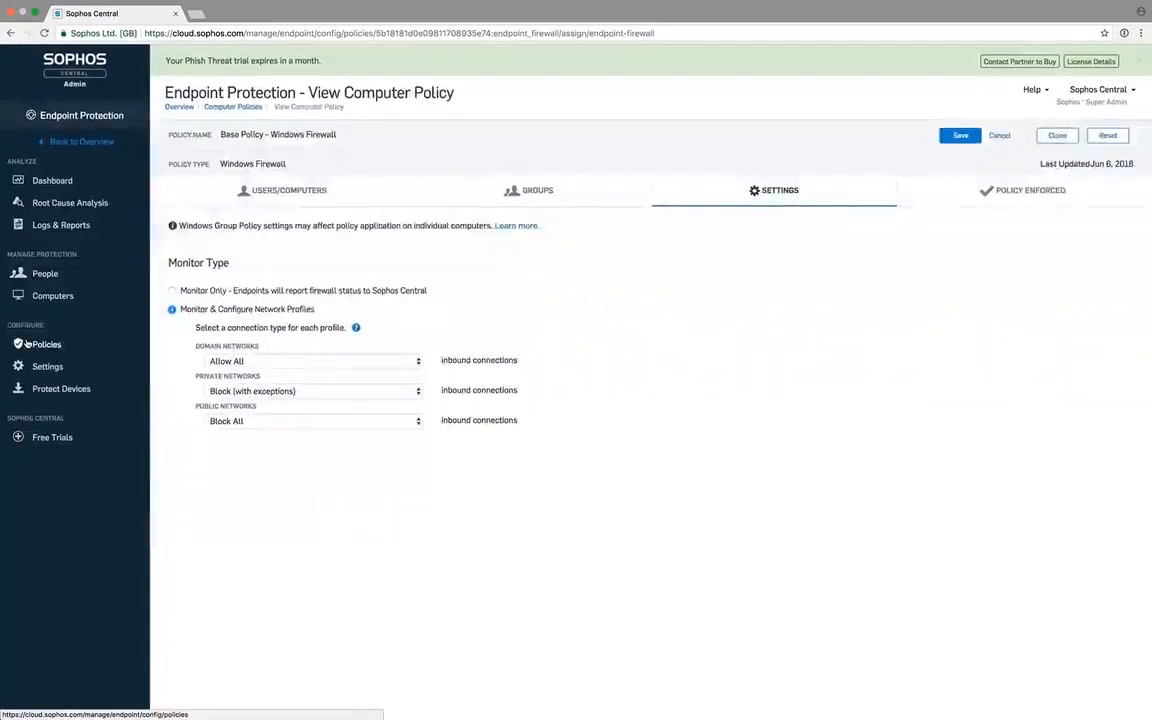
Return to the policies list, go to Protect Devices and open the component choices for the Windows installer.
click(28, 344)
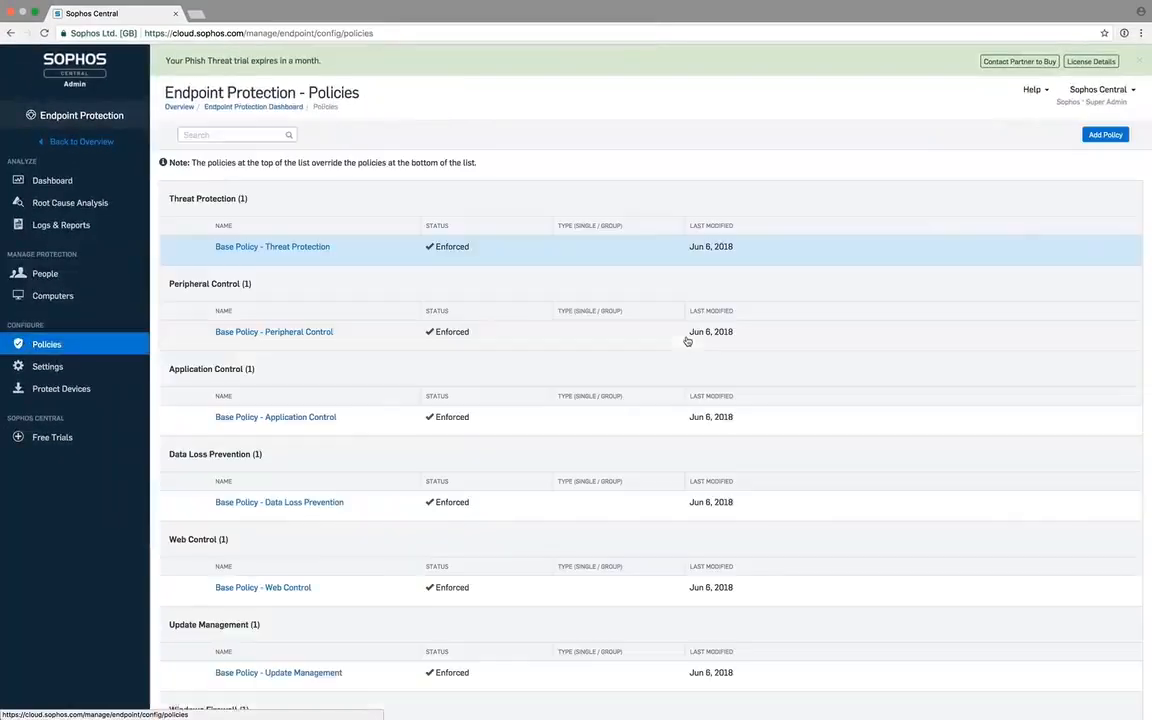
scroll(687, 338, down, 2)
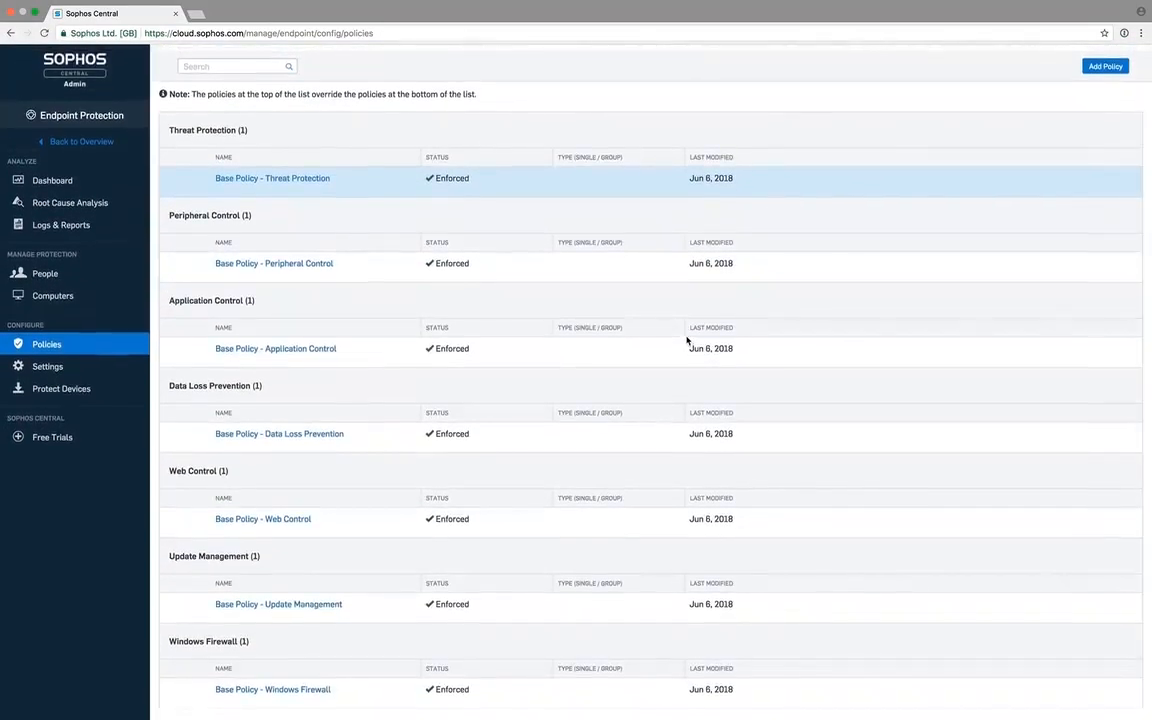
click(63, 399)
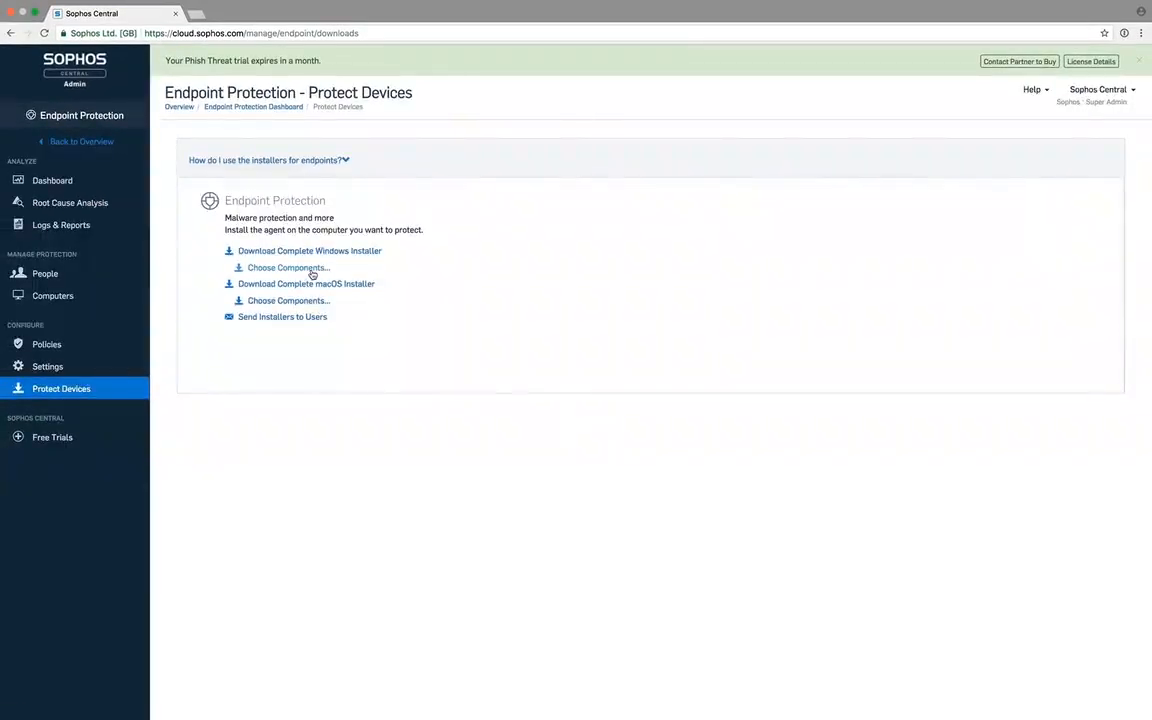
click(313, 272)
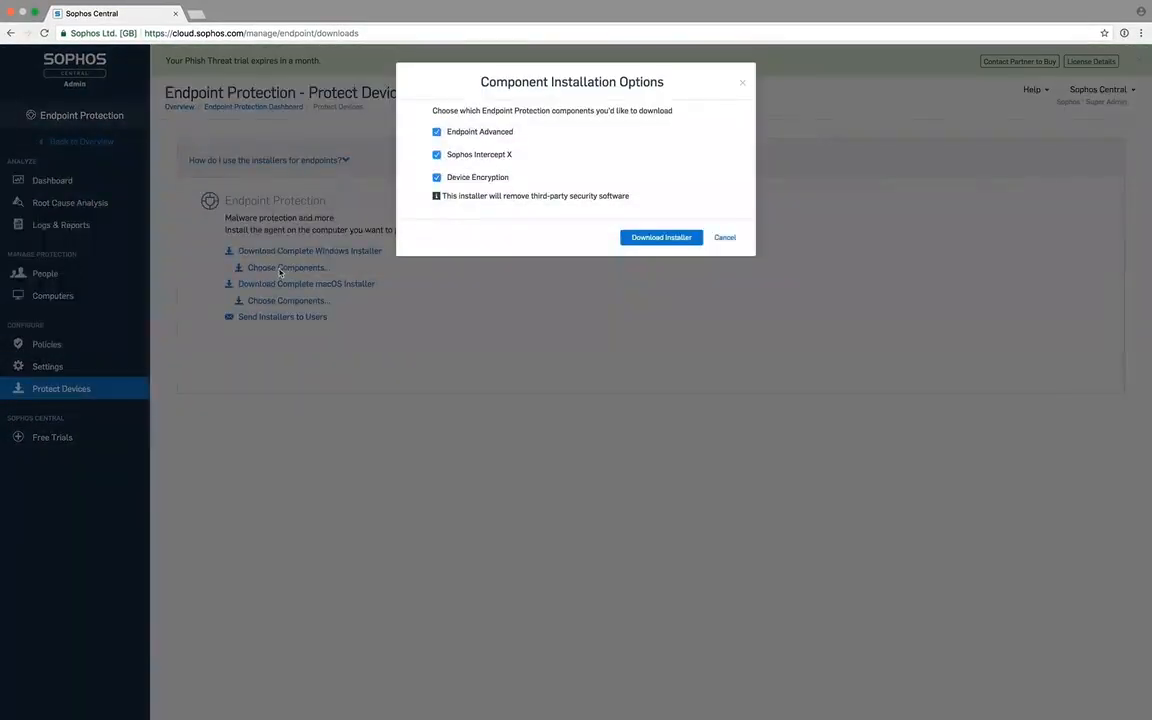